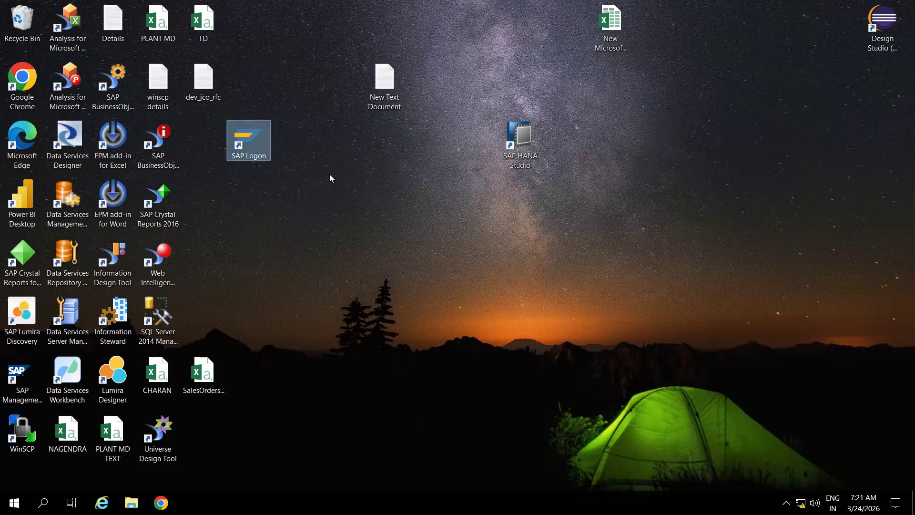
- Open a blank Notepad document in a maximized window and enter the heading "Top N Customer Report:"
key("super+r")
key("Return")
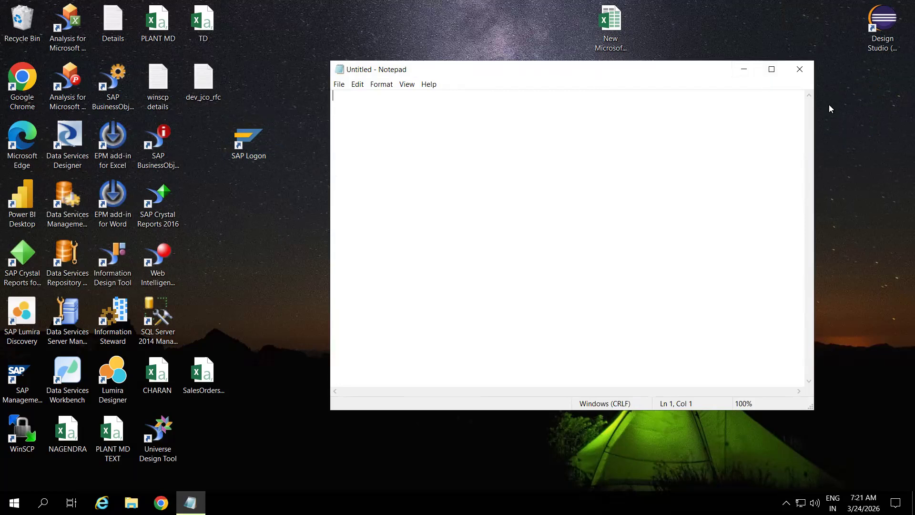
left_click(772, 71)
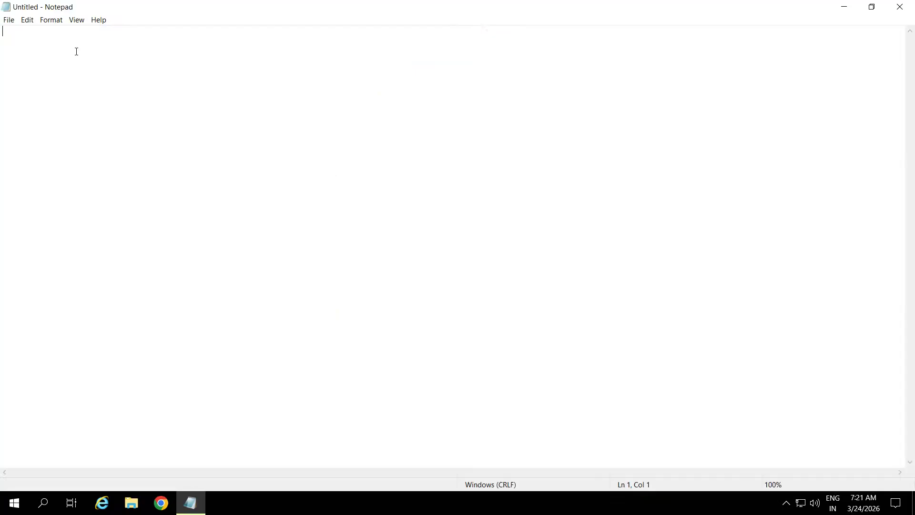
type("Top N Customer Report")
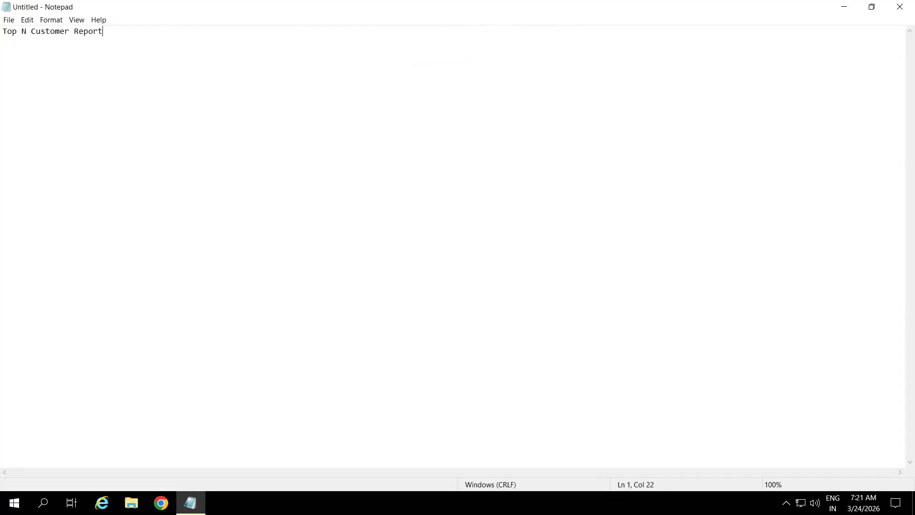
type(":")
key("Return")
- Below the heading, add the line "by using conditions, we can achieve this requirement."
type("by using condito")
type("ns")
key("BackSpace")
key("BackSpace")
key("BackSpace")
type("ions, we can achie")
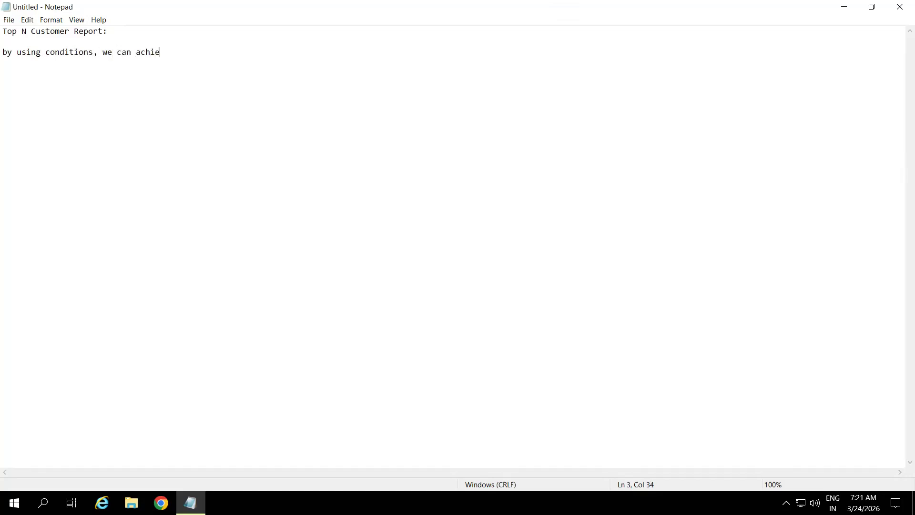
type("ve this requirement.")
key("Return")
- Add the line "whatever business user will enter the number based on that input it will display the top n customers."
type("w")
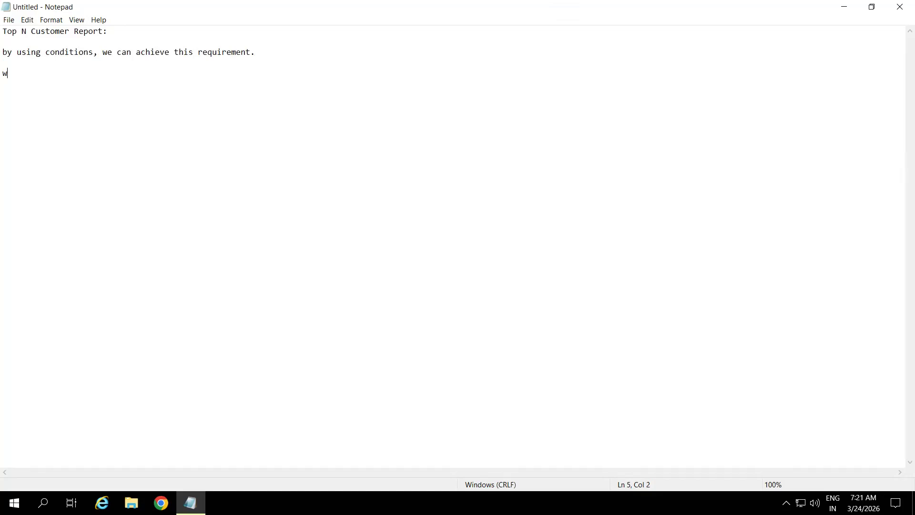
type("hatever business user will enter e")
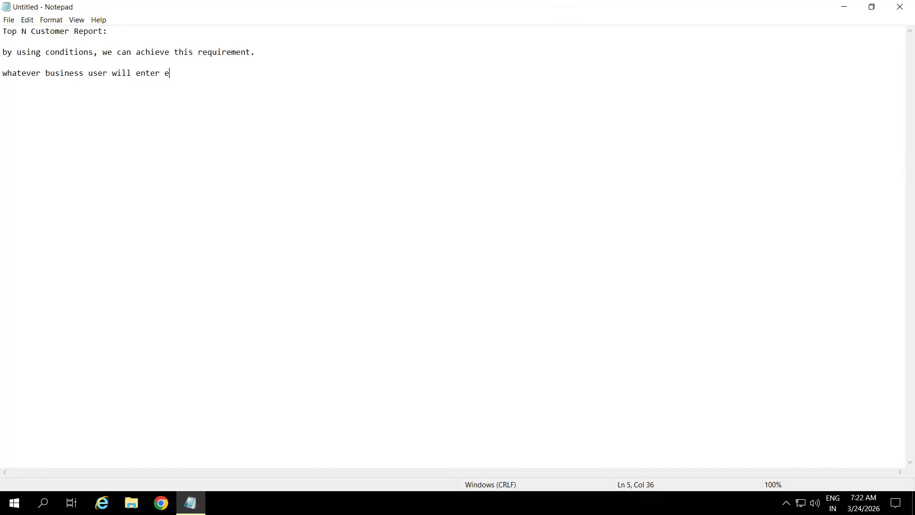
type("nter the")
key("BackSpace")
key("BackSpace")
key("BackSpace")
key("BackSpace")
key("BackSpace")
key("BackSpace")
key("BackSpace")
key("BackSpace")
key("BackSpace")
key("BackSpace")
key("BackSpace")
key("BackSpace")
type("er")
type(" the numb")
type("er based on")
type(" that inp")
type("ut a")
key("BackSpace")
type("it will dis")
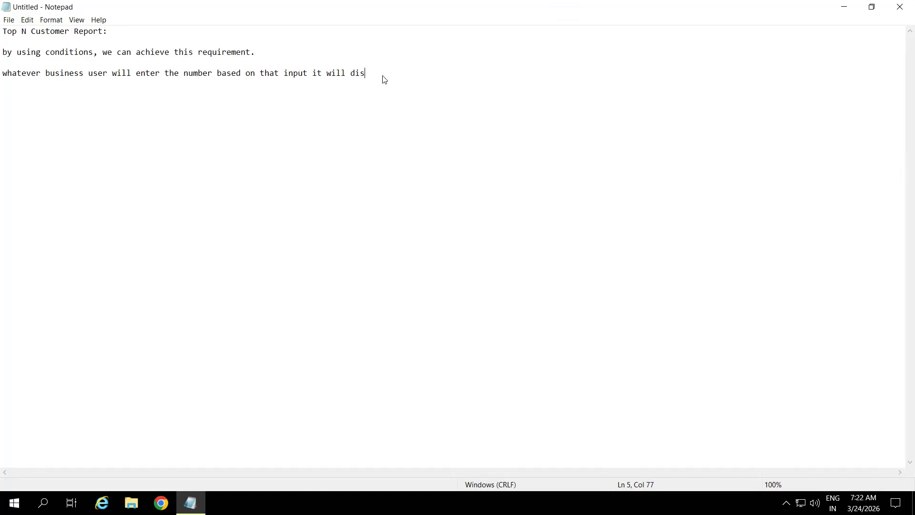
type("play the top n customers.")
key("Return")
key("Return")
- Begin a new paragraph with "By using conditions and exception we can control key figures, where as by using RKF,CKF,"
type("By using conditions and")
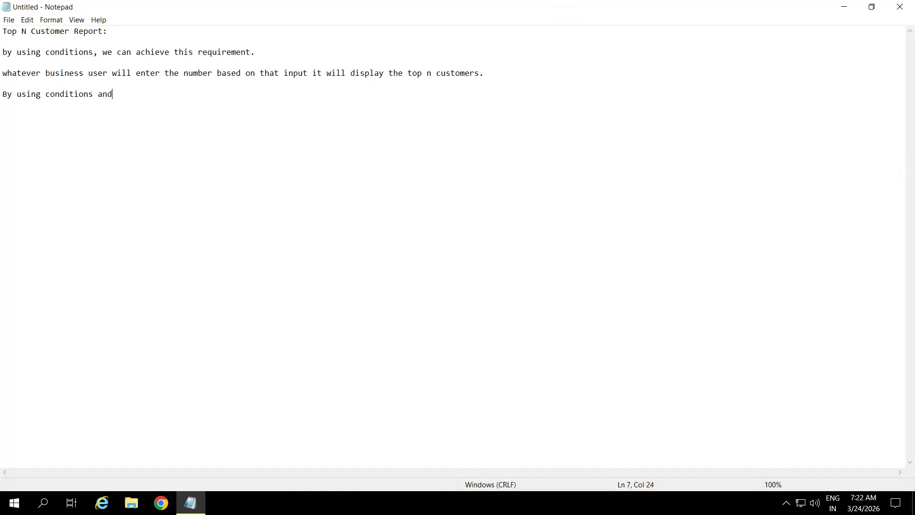
type(" exception we can control key figures, wher")
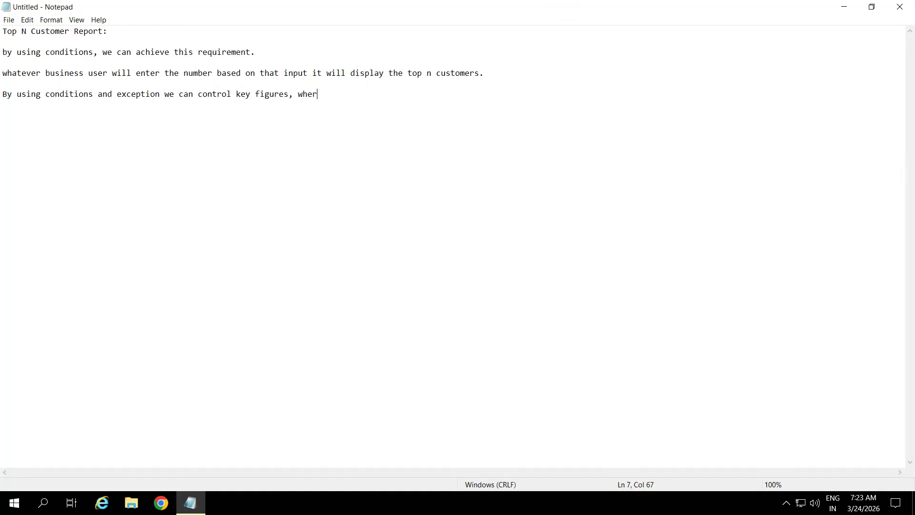
type("e as by using RKF,CKF, ")
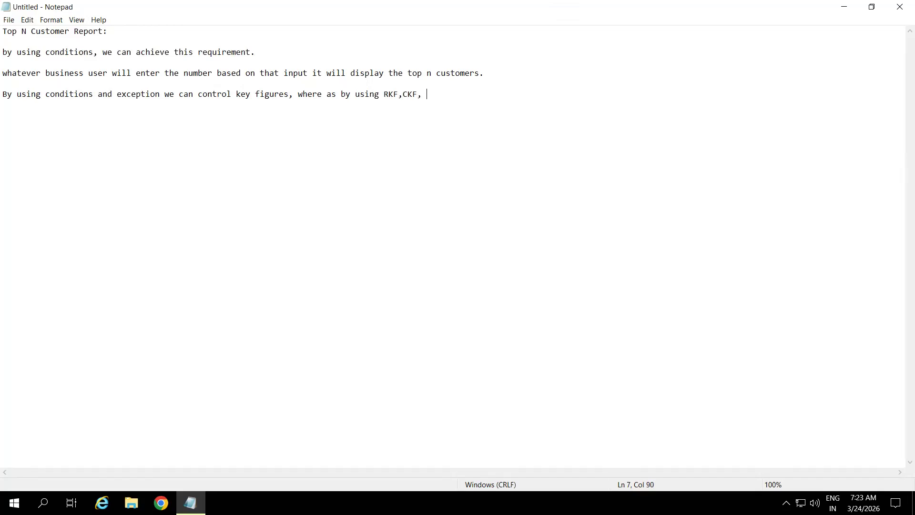
- Finish the paragraph with "new formula and new selections we cannnot control the key figures." and add blank lines below it
type("new formula")
type(", a")
key("BackSpace")
key("BackSpace")
key("BackSpace")
type("and new s")
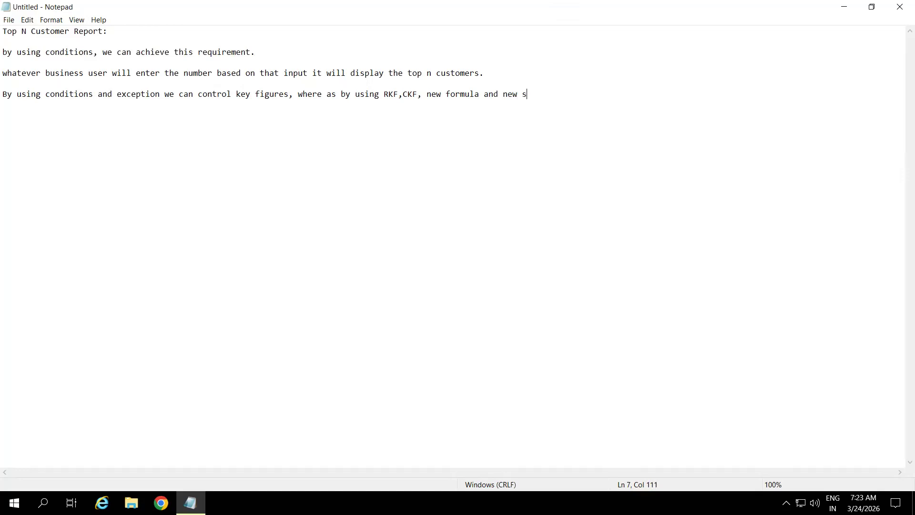
type("elections we cannnot contro")
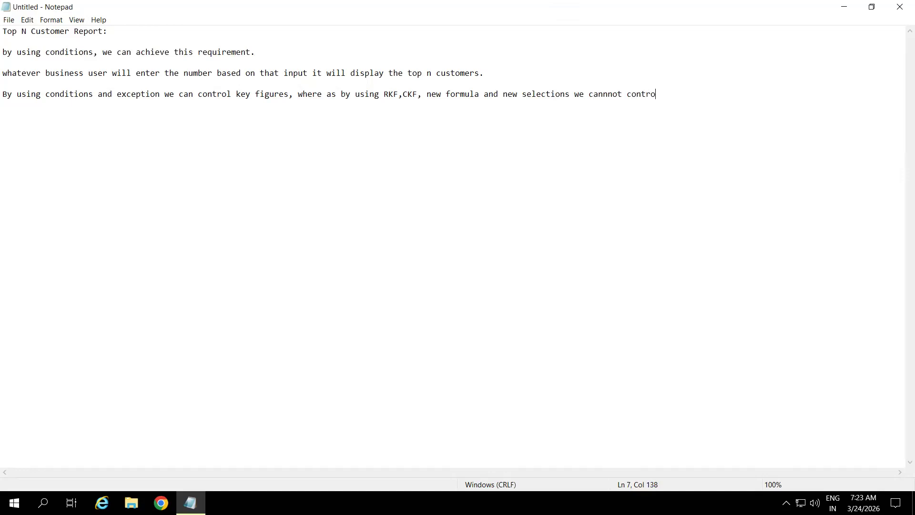
type("l the key figures.")
key("Return")
key("Return")
key("Return")
key("Return")
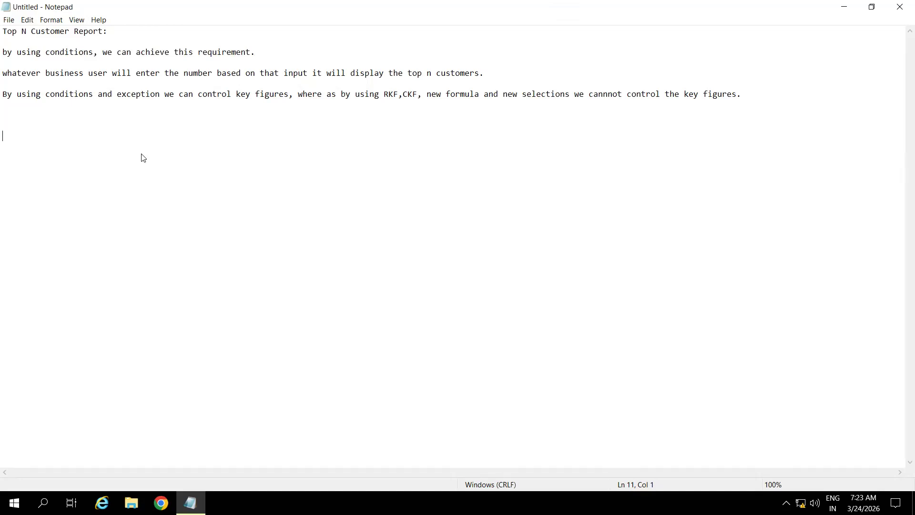
- Launch Business Explorer's Query Designer and log on to the BW system with the account password
key("super+d")
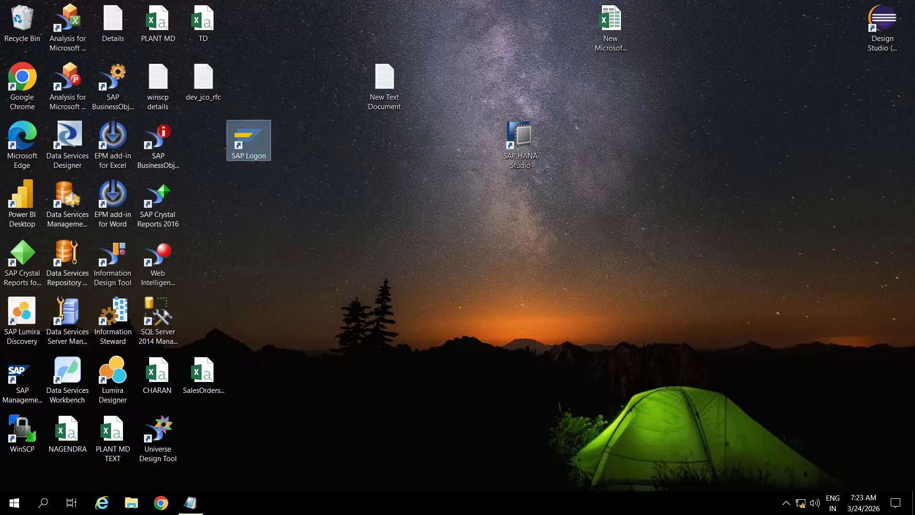
left_click(15, 503)
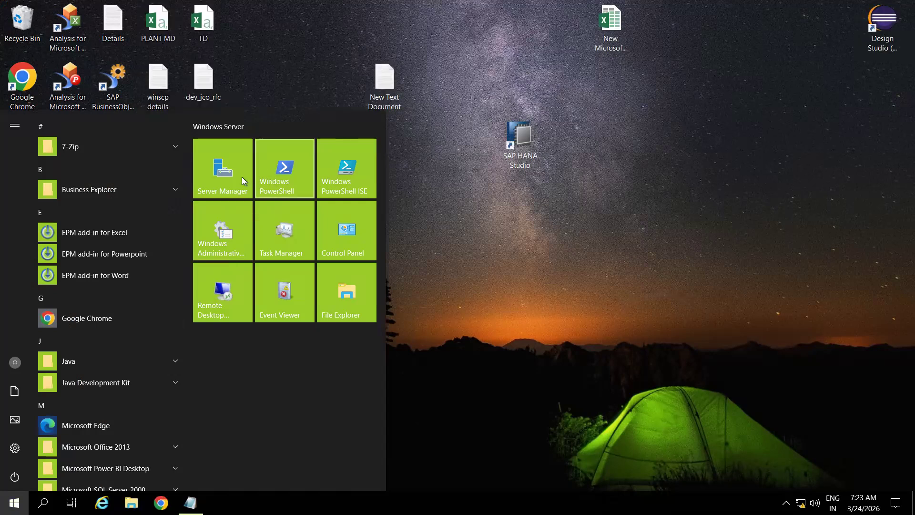
left_click(134, 193)
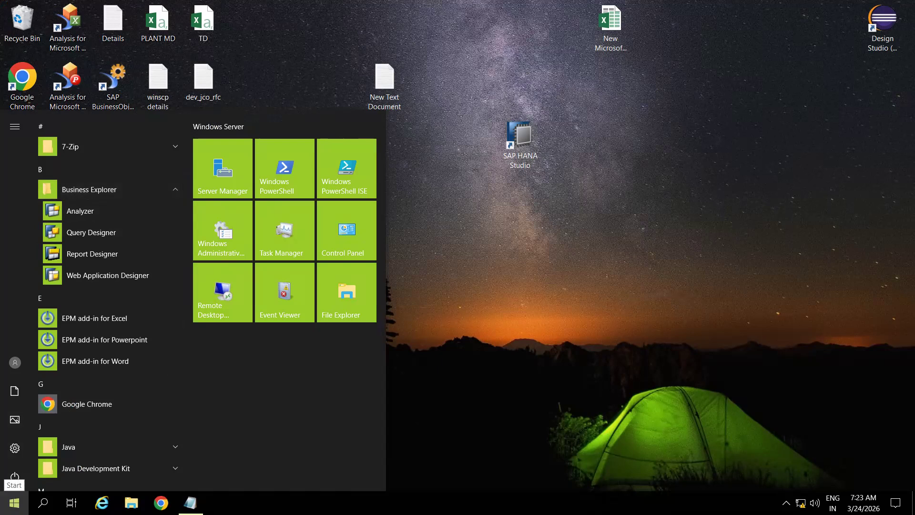
left_click(101, 231)
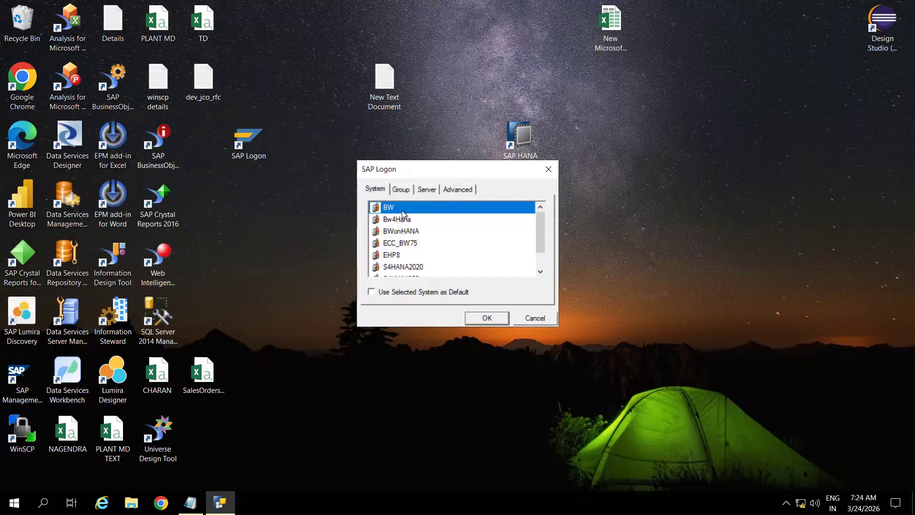
double_click(400, 211)
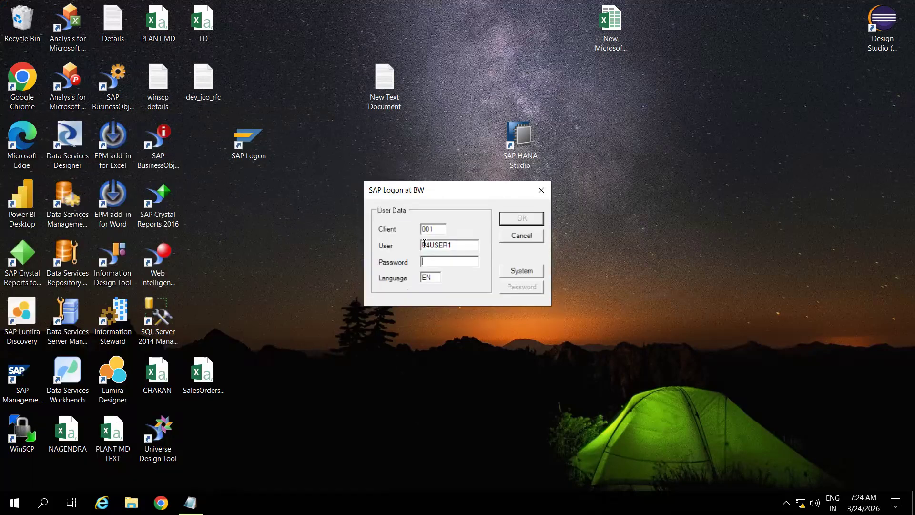
type("***********")
left_click(529, 218)
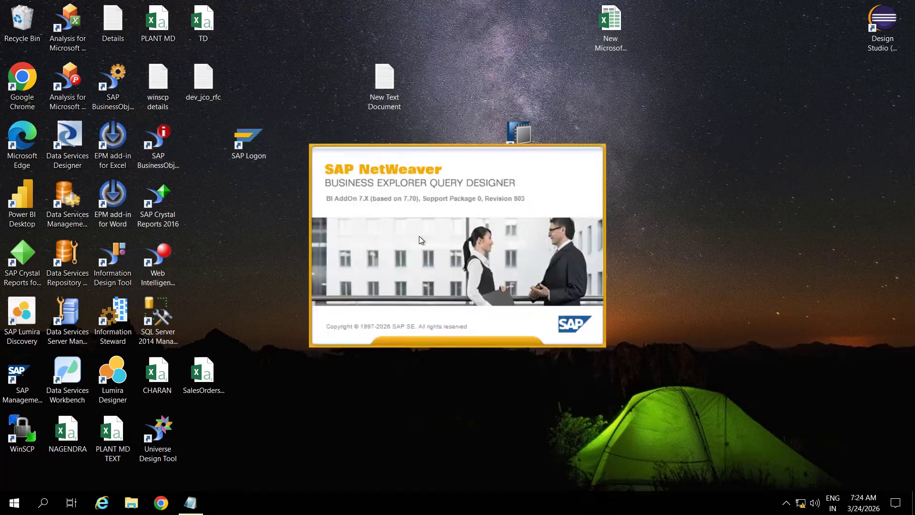
- Start SAP Logon and, in the maximized Query Designer, bring up the Open Query dialog and dismiss it
double_click(255, 139)
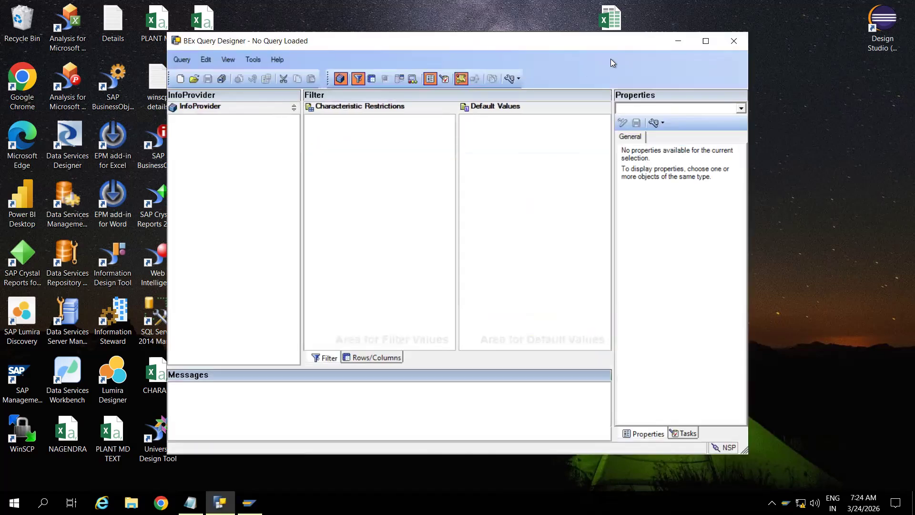
left_click(706, 40)
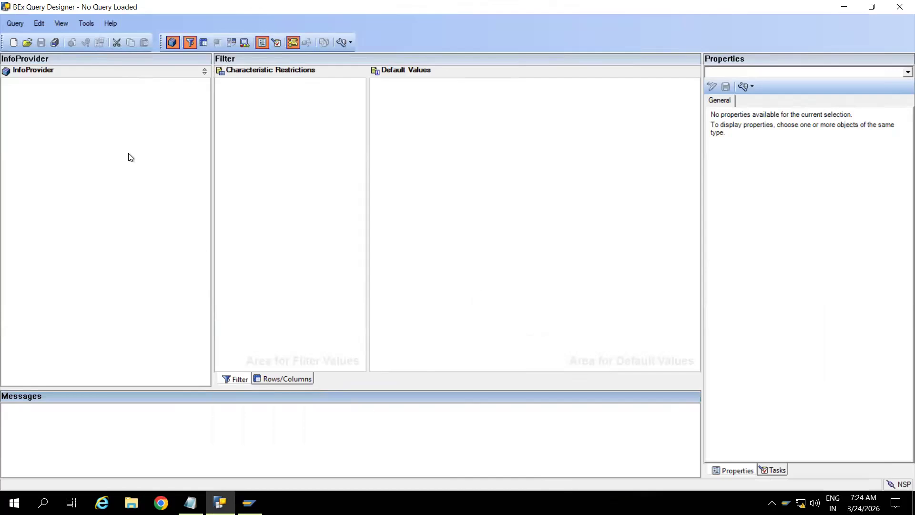
left_click(27, 43)
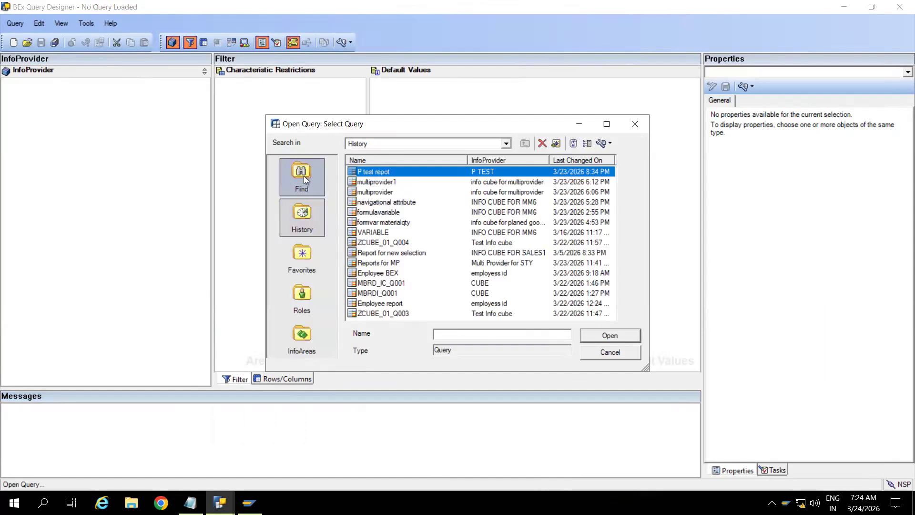
left_click(640, 125)
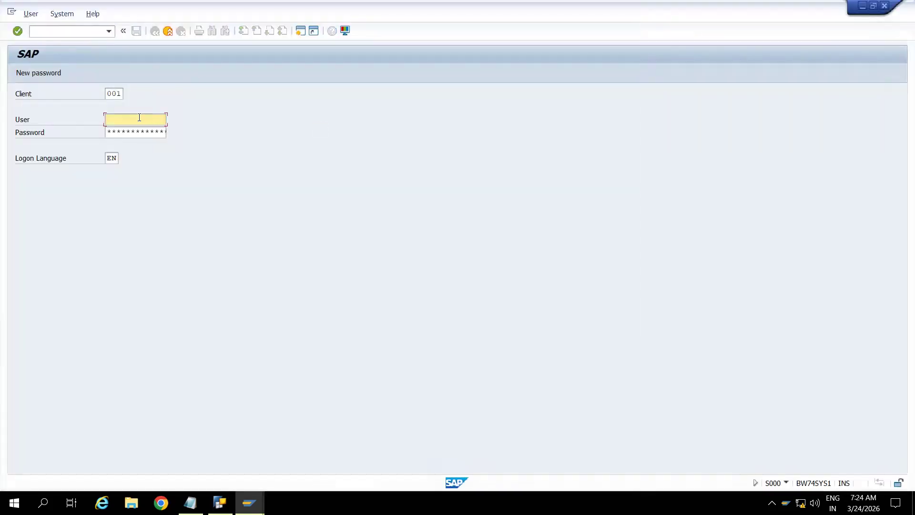
- Log on to the SAP GUI session for client 001 with the saved user name and the account password
left_click(140, 117)
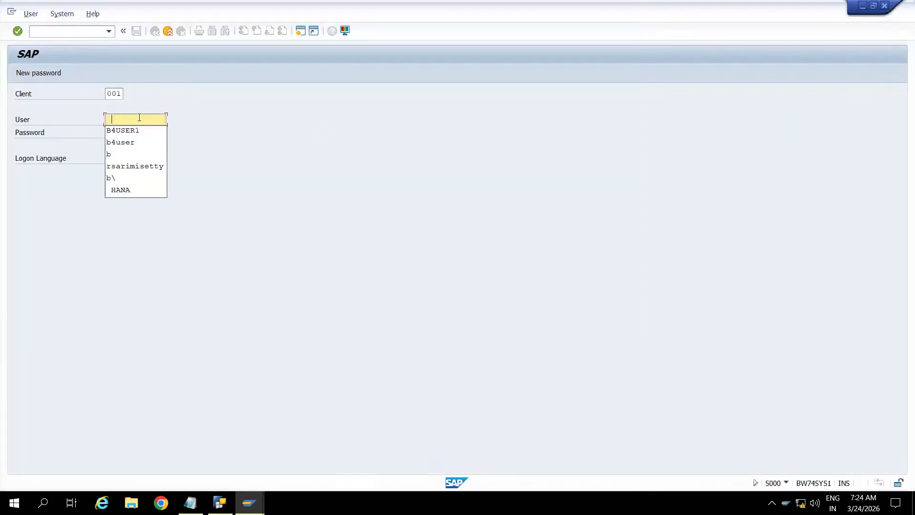
left_click(130, 130)
left_click(146, 131)
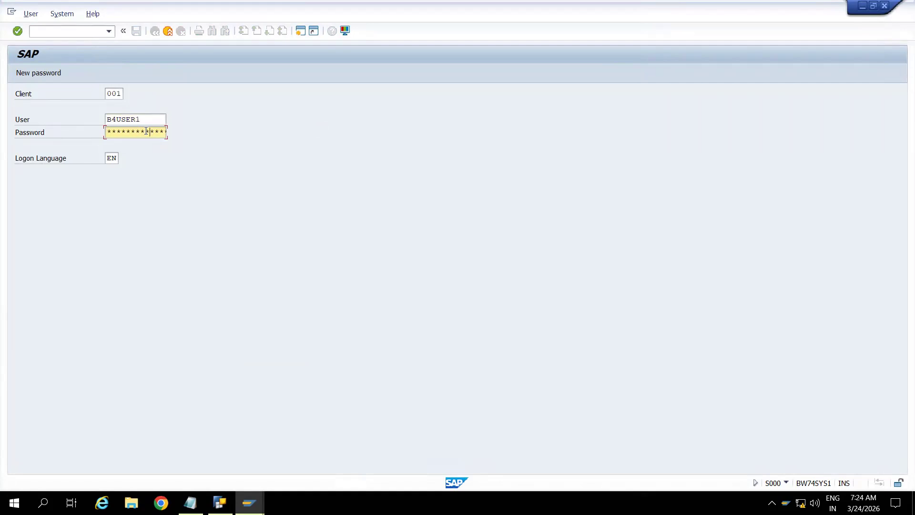
key("Return")
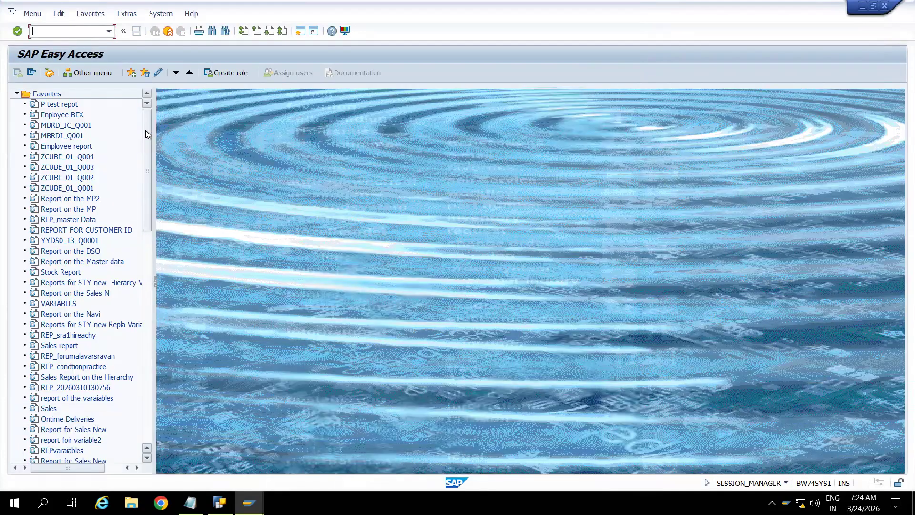
- Start transaction rsa1 and display the InfoProvider tree in the Data Warehousing Workbench
type("rsa1")
key("Return")
left_click(328, 340)
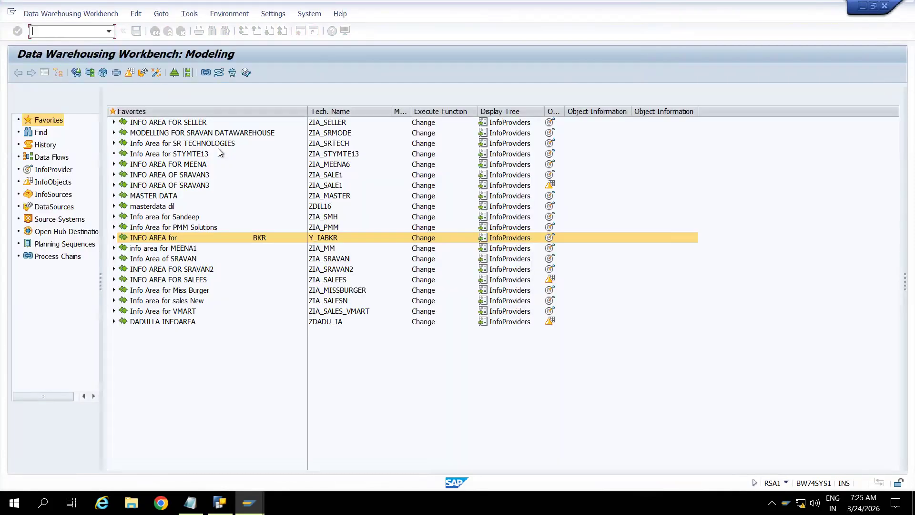
left_click(61, 172)
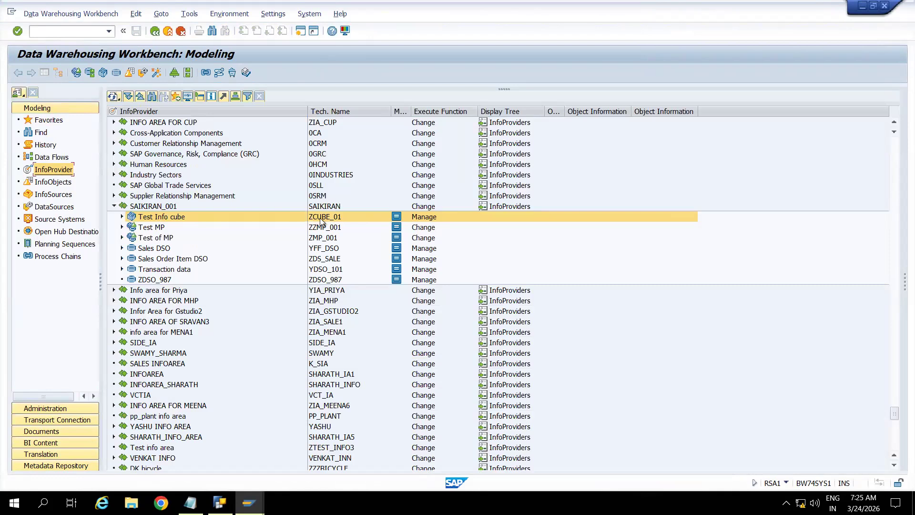
- Open the Manage view of the Test Info cube with technical name ZCUBE_01
left_click(321, 221)
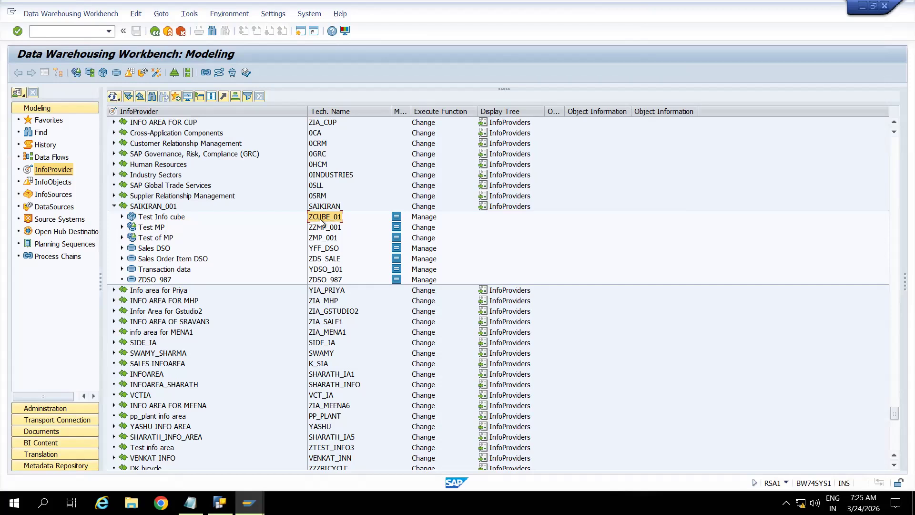
left_click(248, 503)
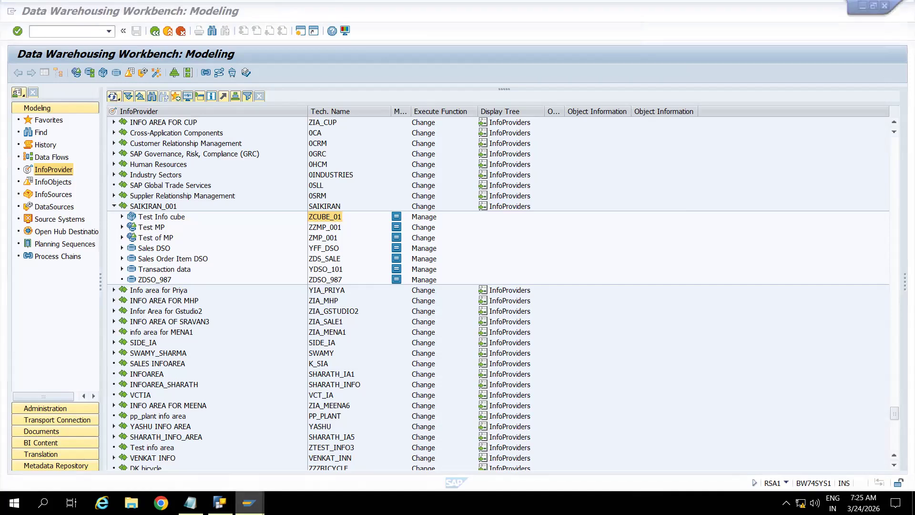
left_click(285, 428)
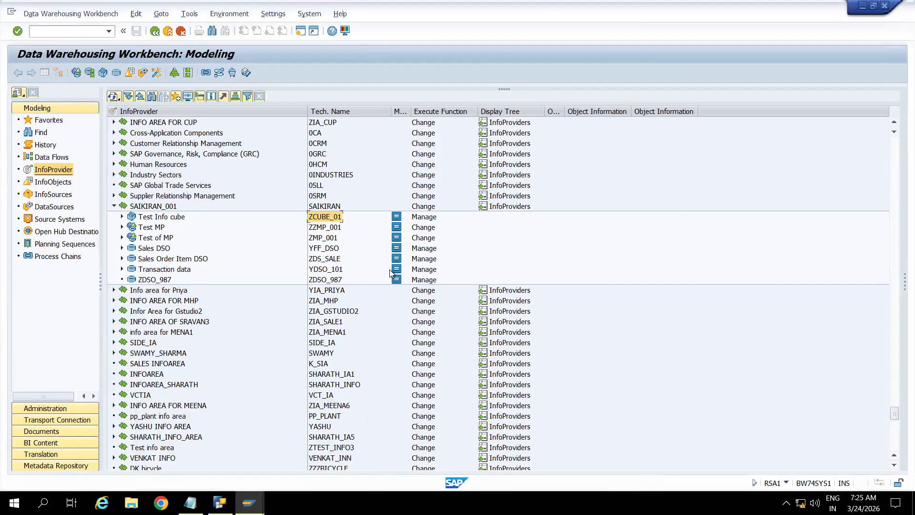
left_click(418, 219)
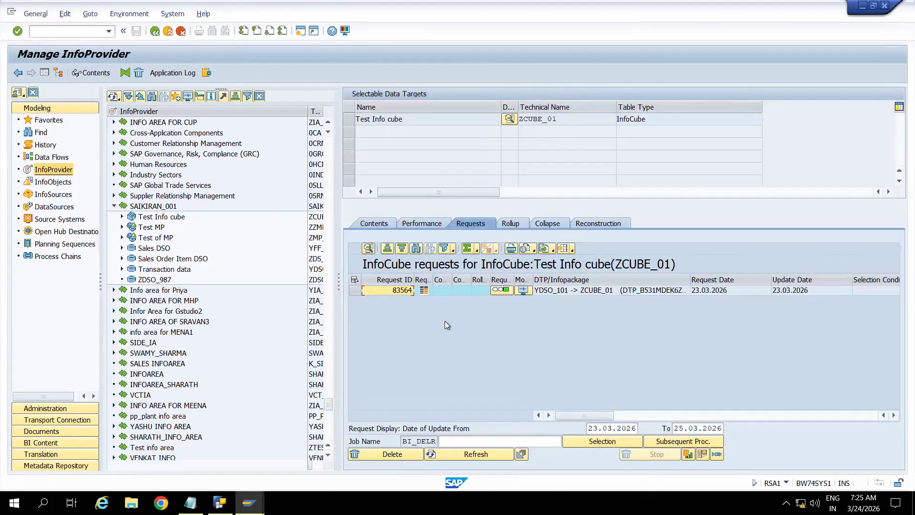
- Check the transferred and added record counts of the load request in InfoCube ZCUBE_01
left_click(782, 416)
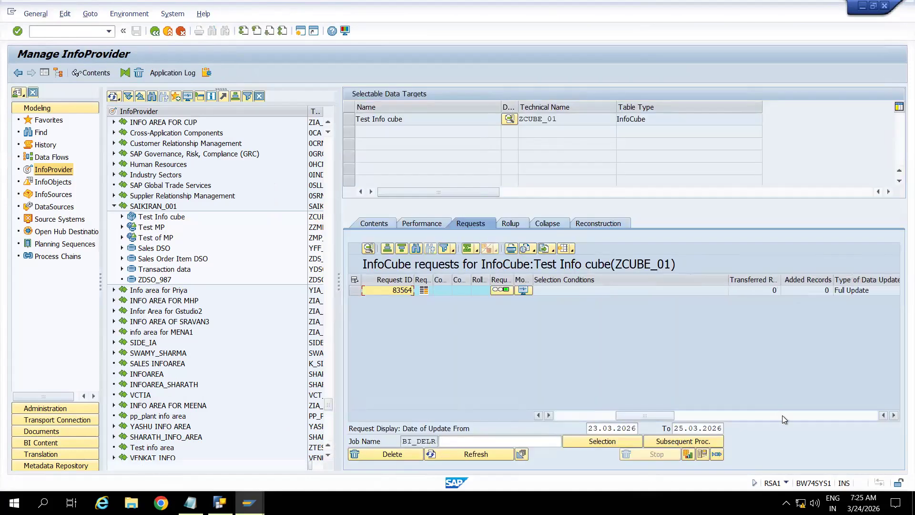
left_click(813, 288)
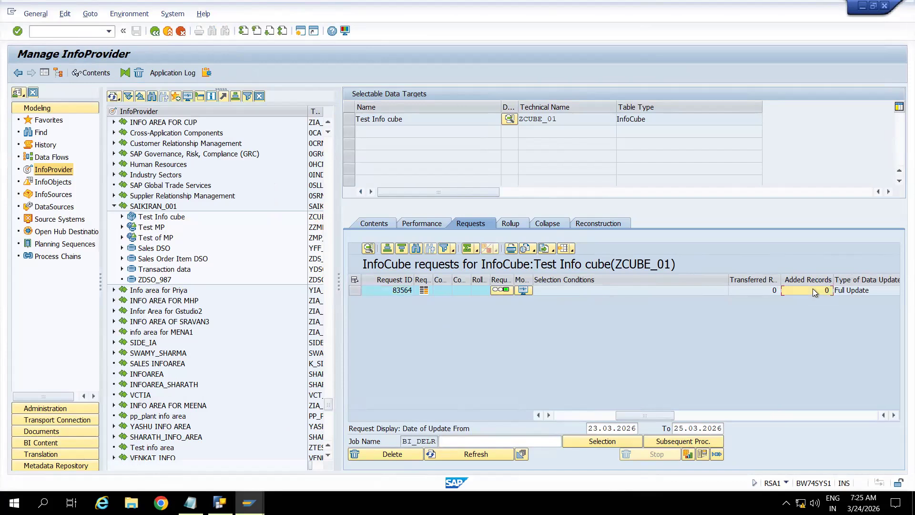
left_click(762, 293)
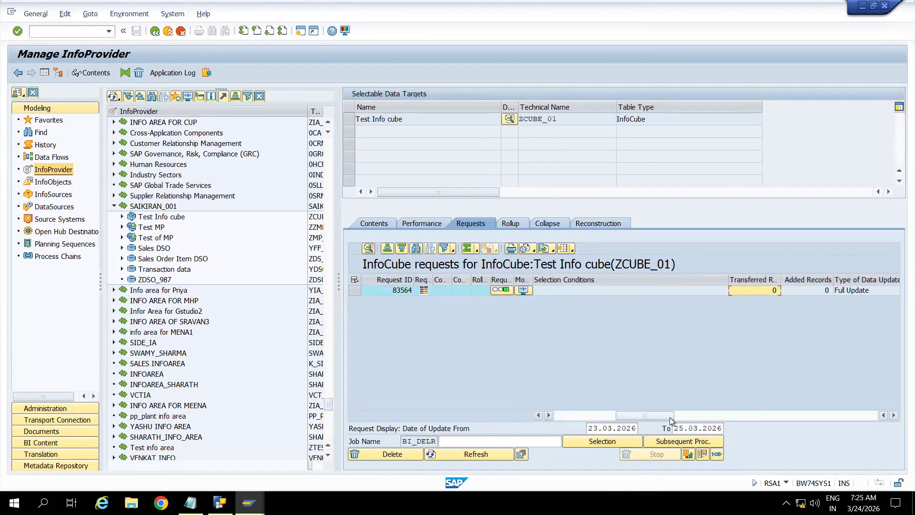
- Leave the Manage view of ZCUBE_01 and return to the InfoProvider tree, keeping the Test of MP node collapsed
left_click_drag(669, 416, 612, 416)
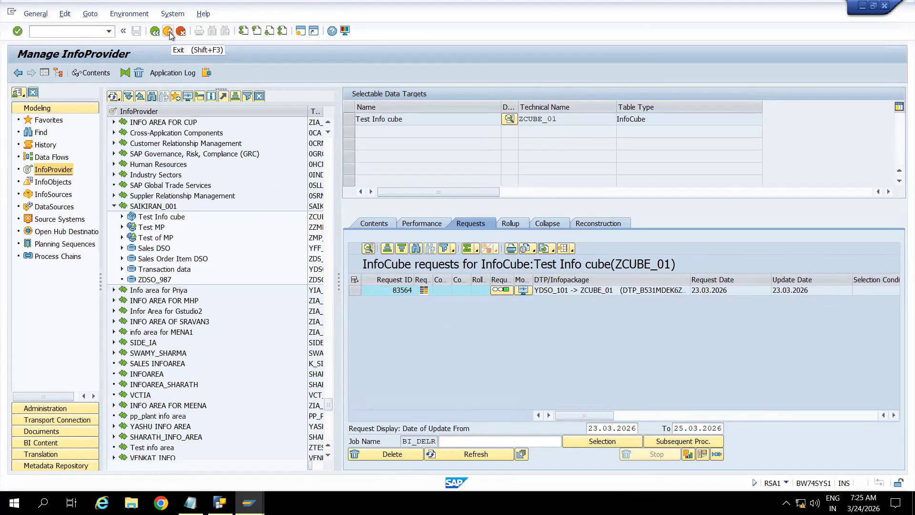
left_click(249, 503)
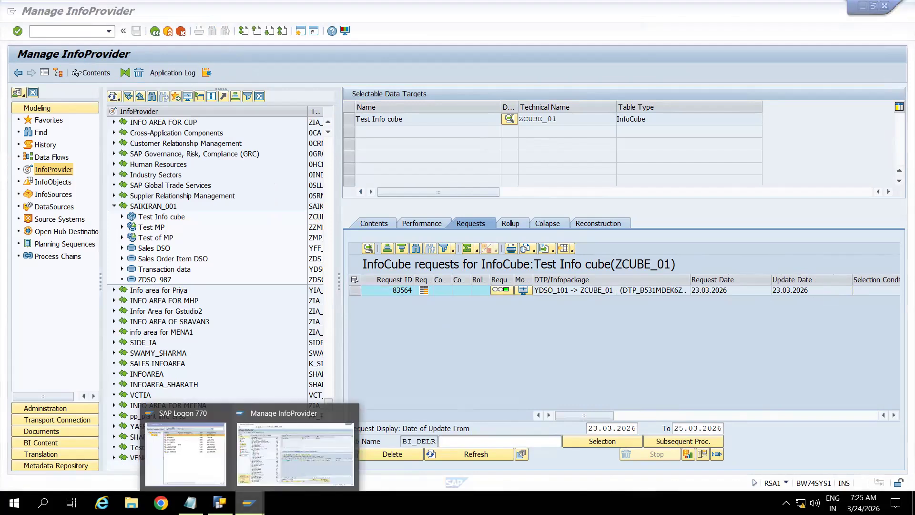
left_click(282, 425)
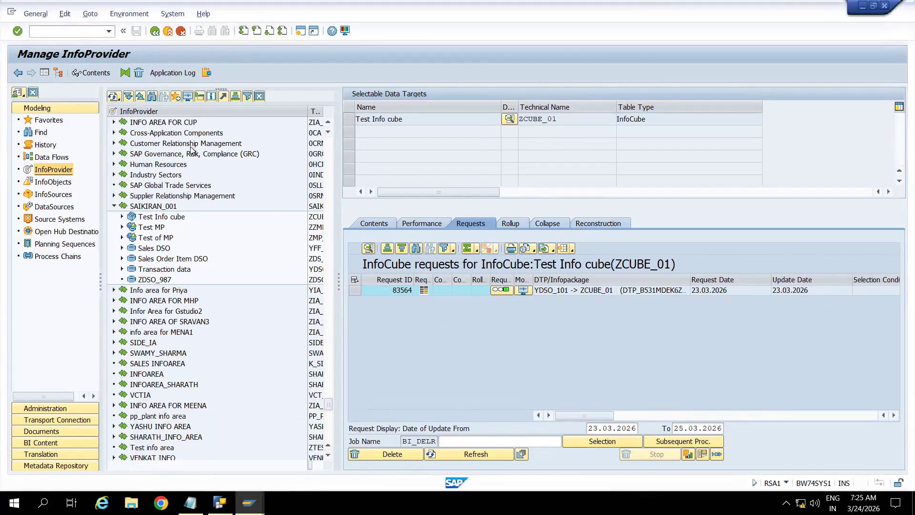
left_click(123, 238)
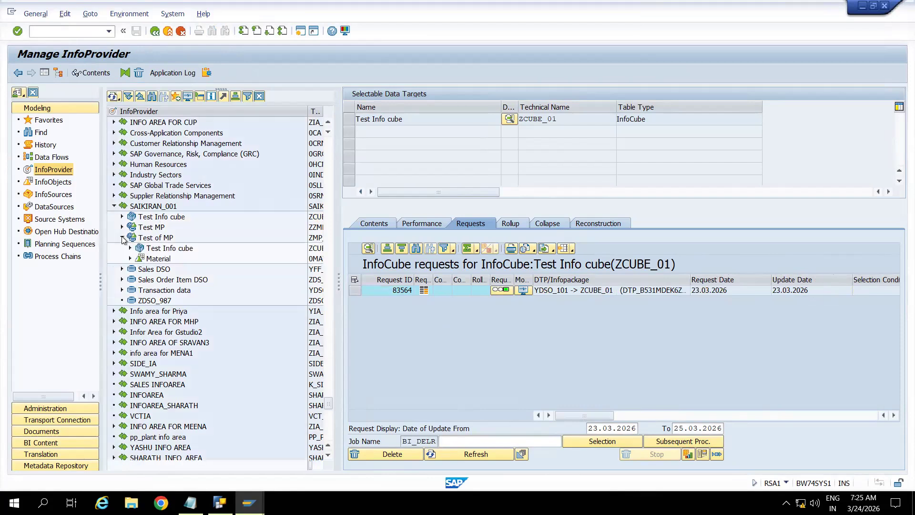
left_click(169, 31)
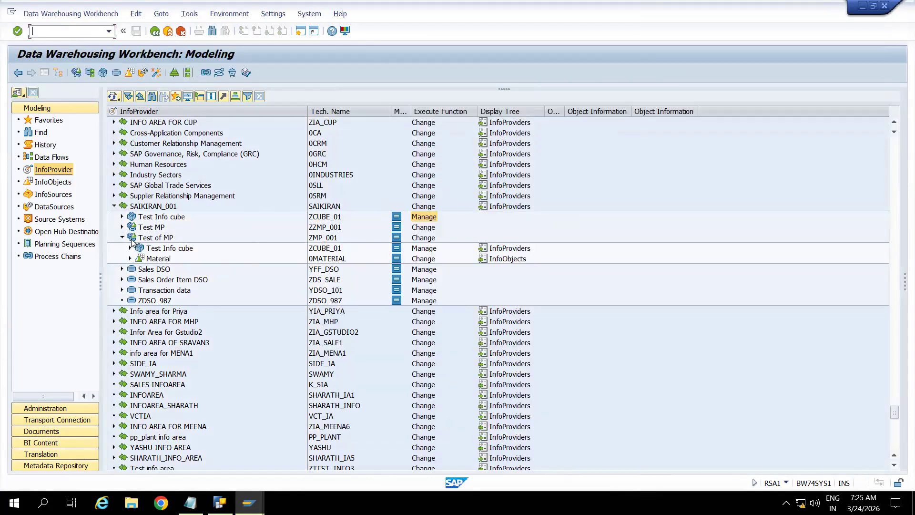
left_click(122, 238)
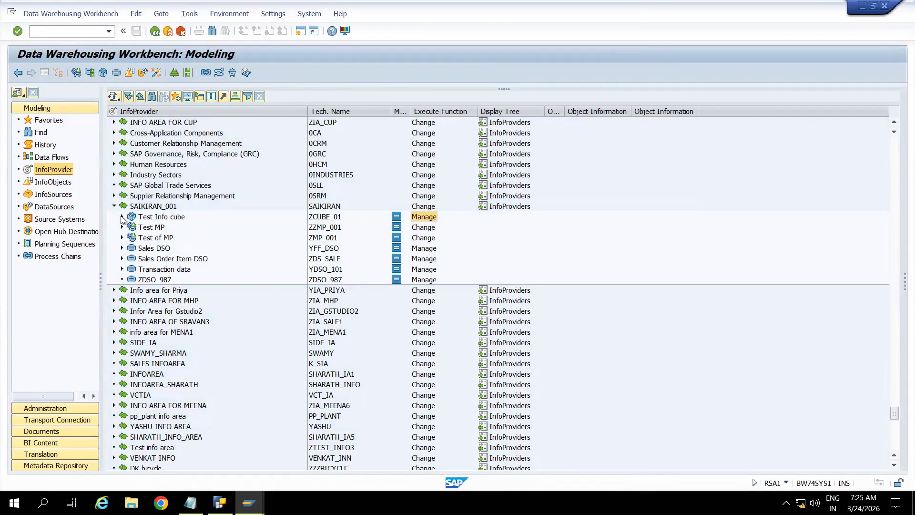
- Open the Manage view of source DataStore object YDSO_101 under the Test Info cube's transformation and check its request's record counts
left_click(122, 218)
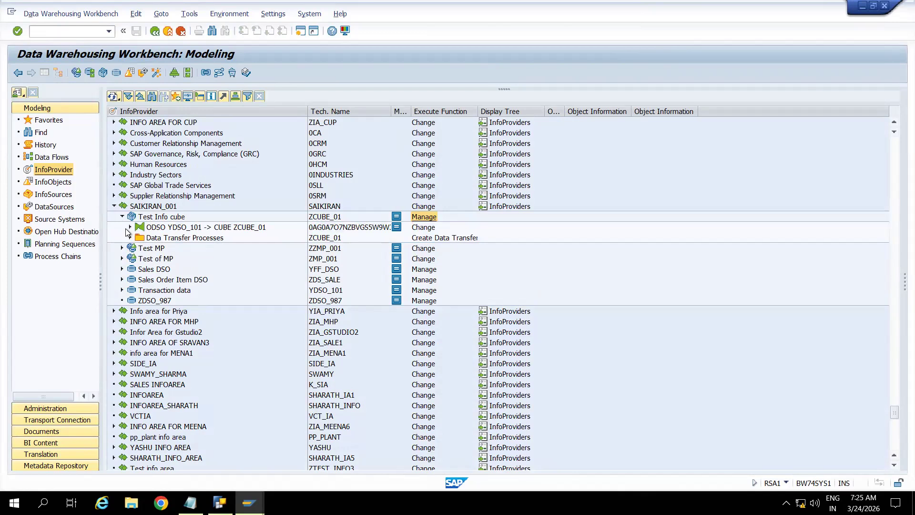
left_click(128, 228)
left_click(423, 238)
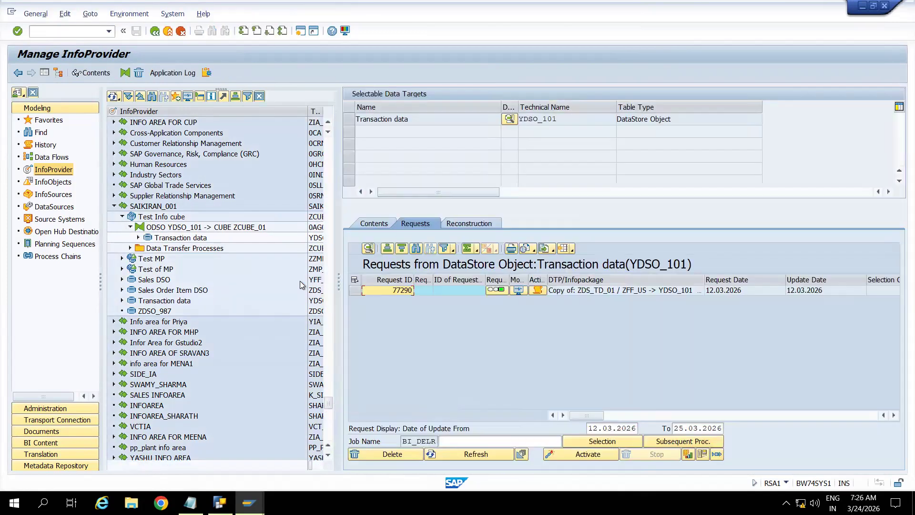
left_click(760, 413)
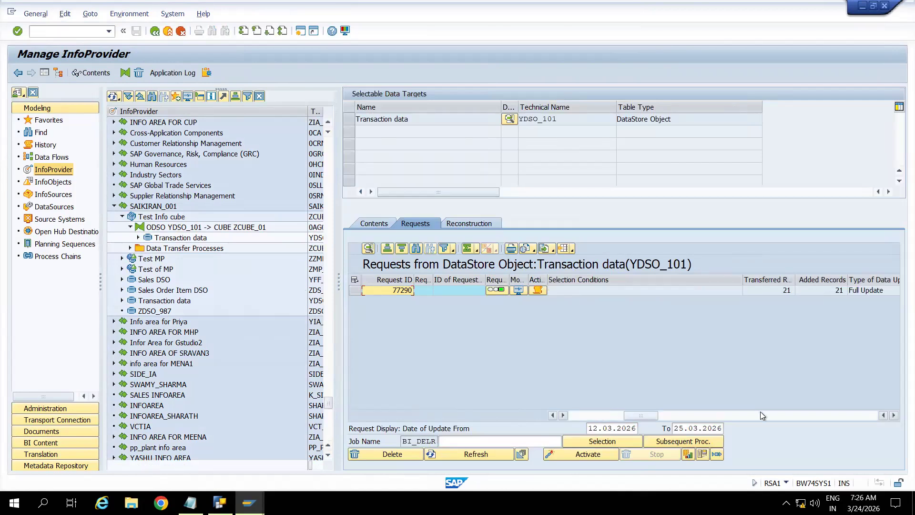
left_click(602, 416)
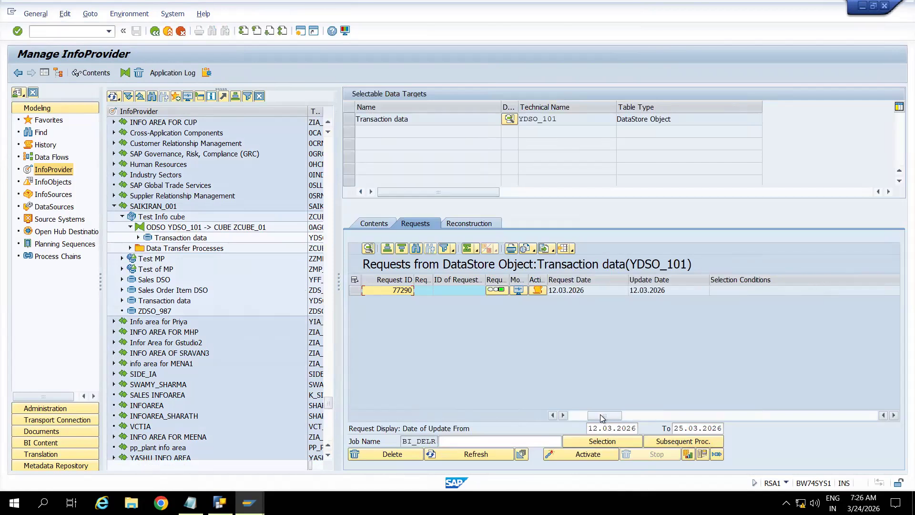
- Activate the load request in DataStore object YDSO_101 and close the activation window
left_click(355, 291)
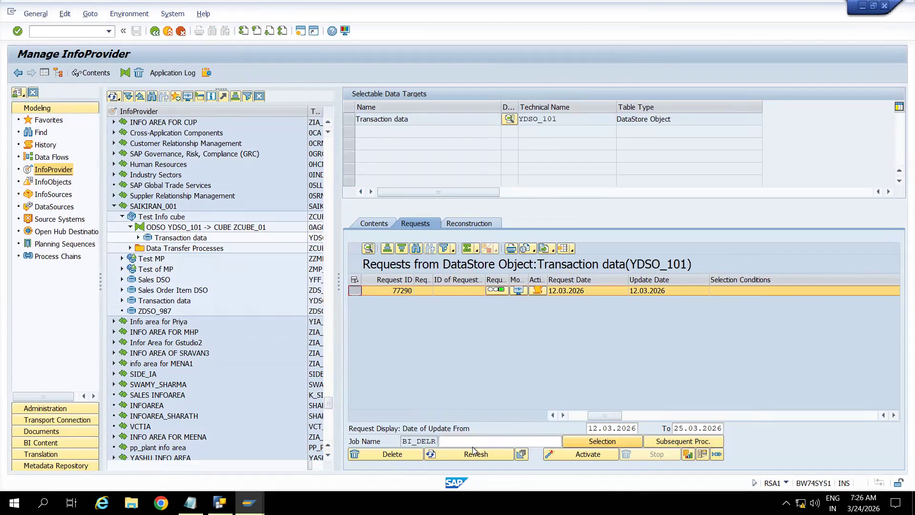
left_click(563, 454)
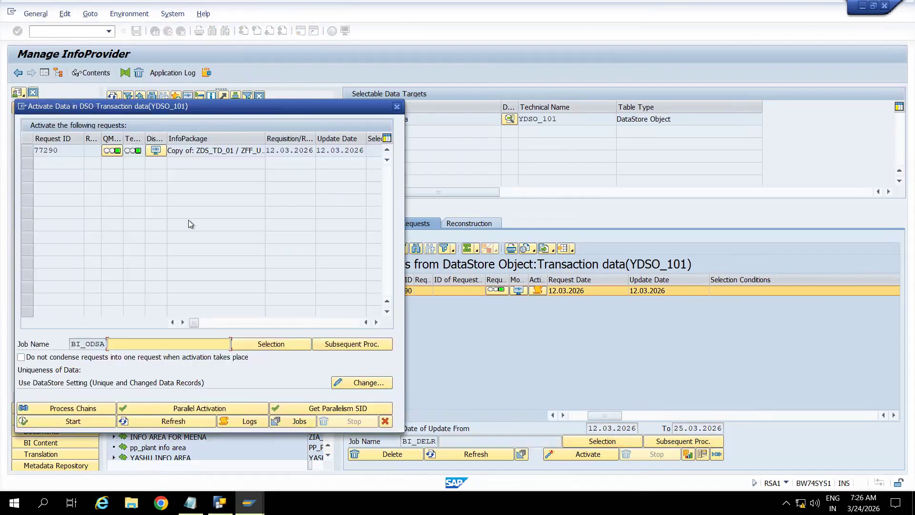
left_click(24, 149)
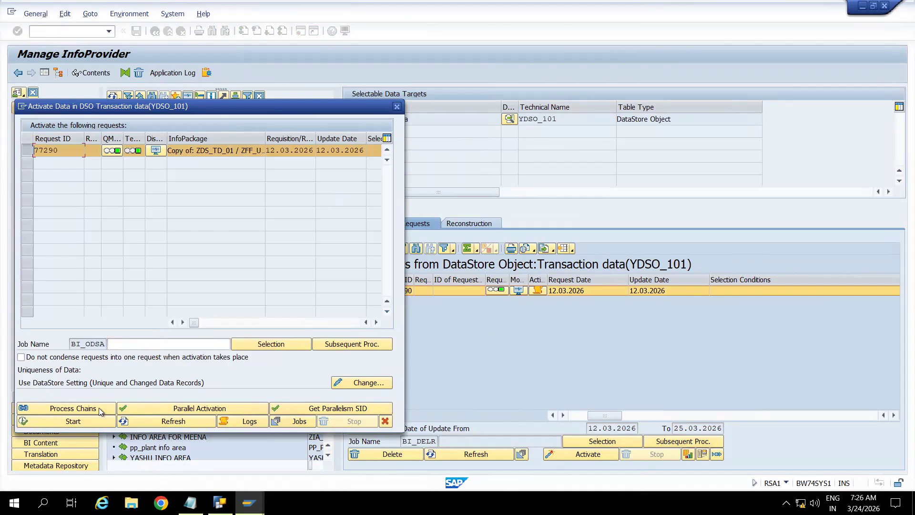
left_click(92, 422)
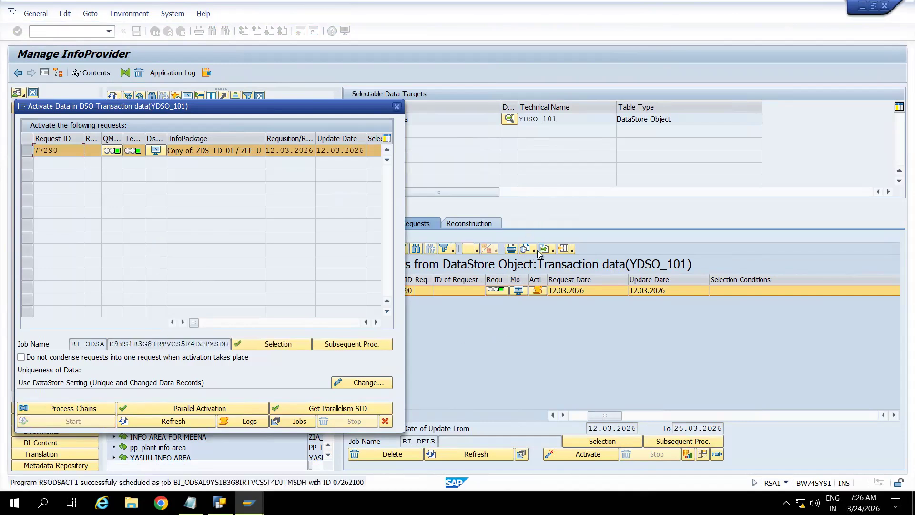
left_click(190, 423)
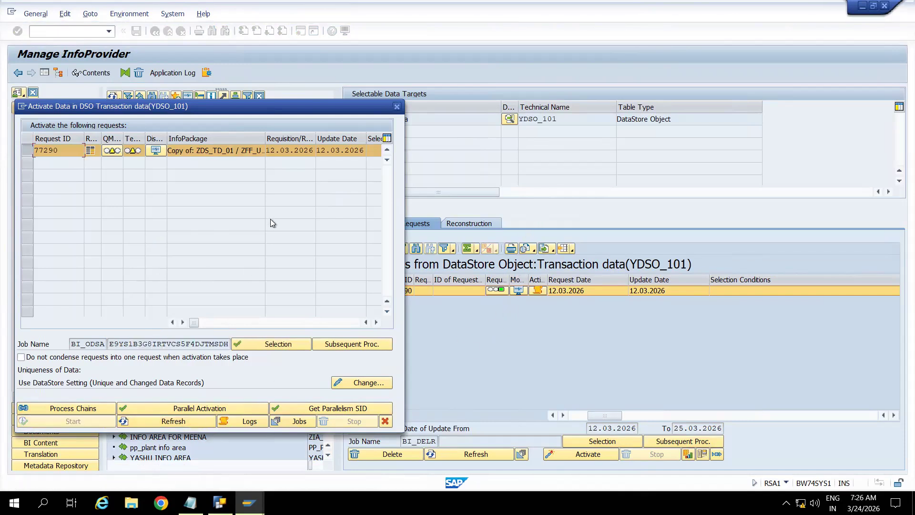
left_click(201, 416)
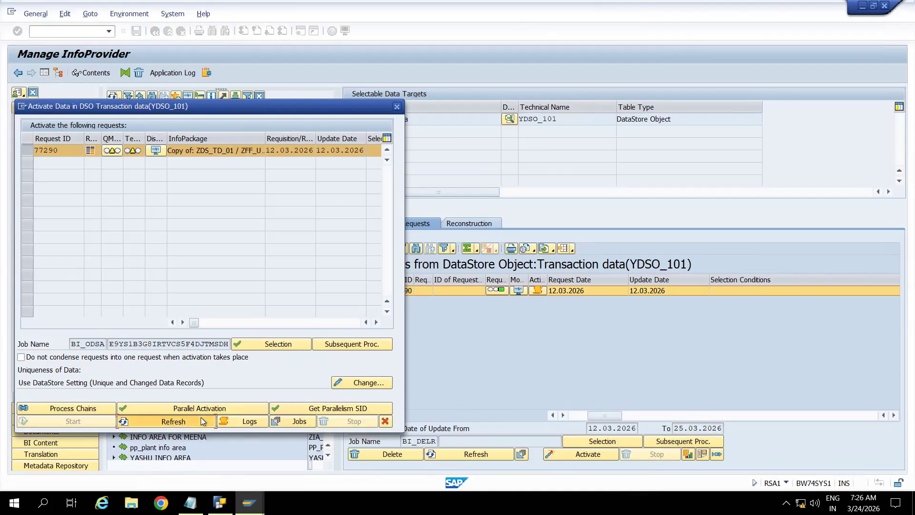
left_click(397, 106)
- Refresh the YDSO_101 request list, decline the proposed status changes and check the transferred and added record counts
left_click(465, 454)
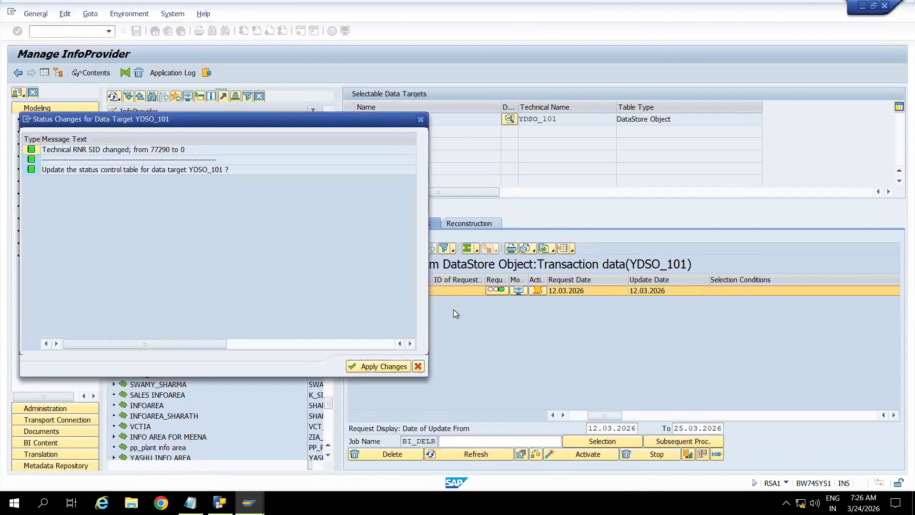
left_click(419, 366)
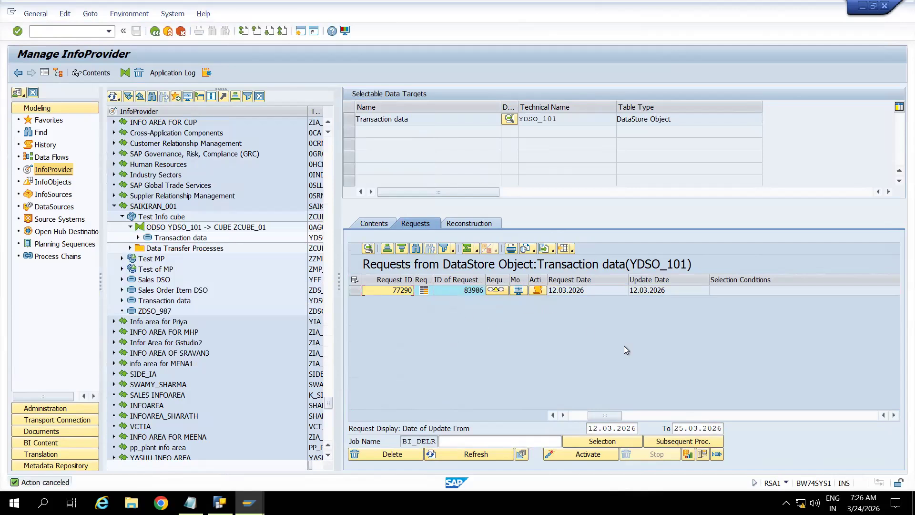
left_click(699, 415)
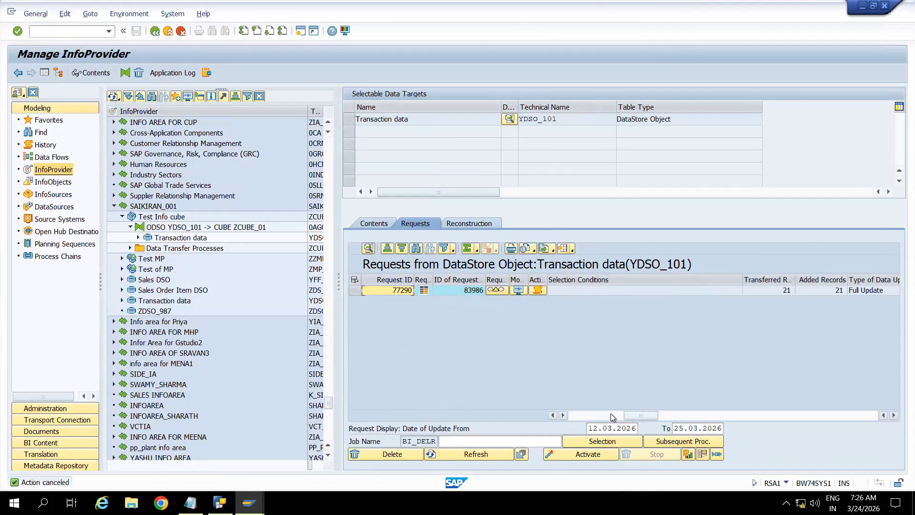
left_click(570, 416)
left_click(570, 416)
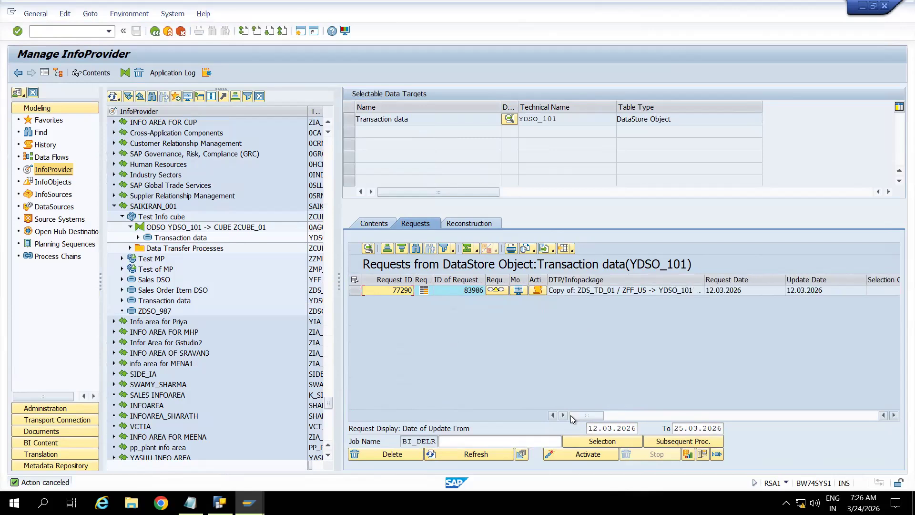
- Refresh the YDSO_101 requests again, apply the status changes for the data target and check the activation status
left_click(463, 455)
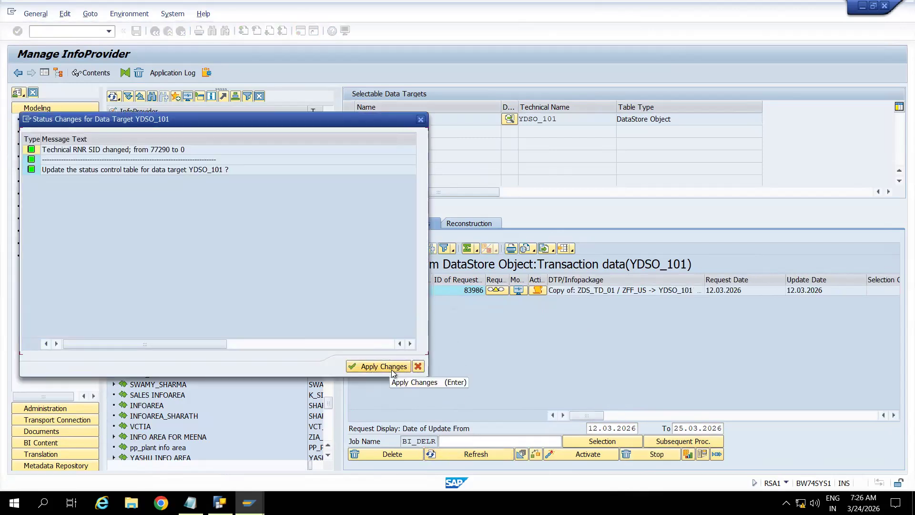
left_click(390, 368)
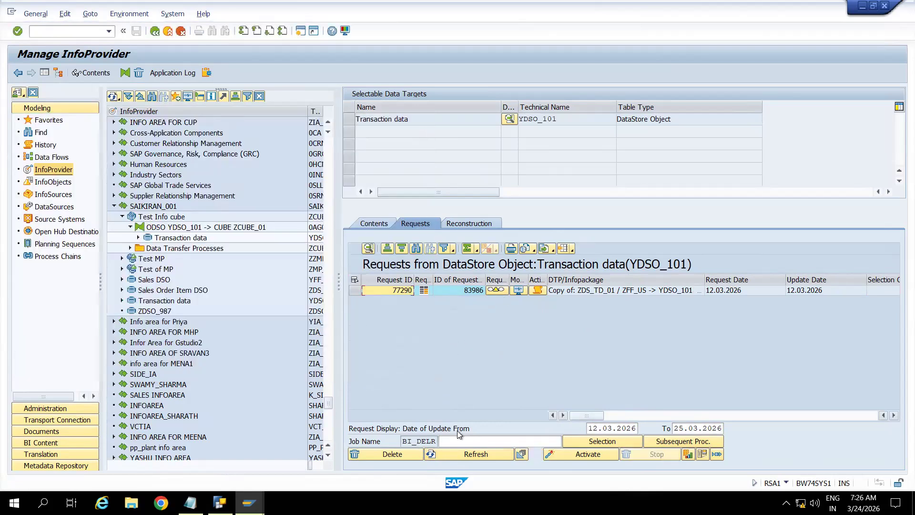
left_click(485, 454)
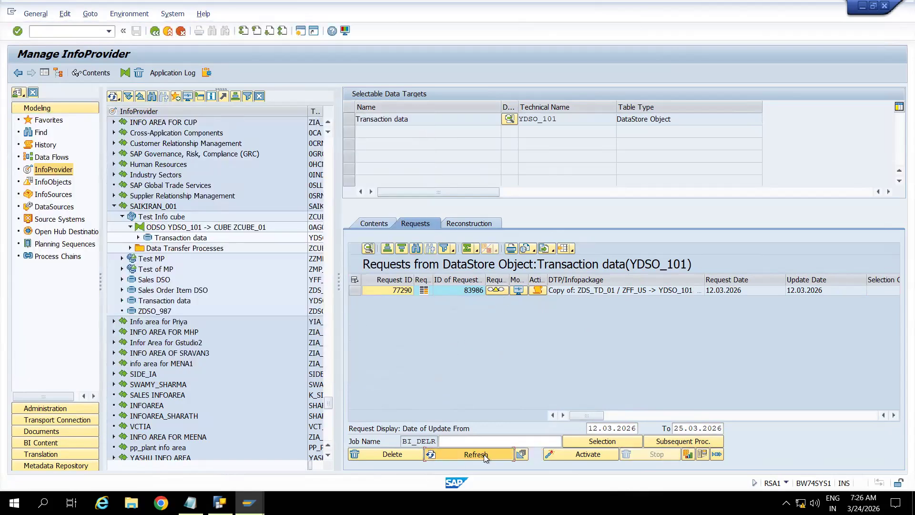
mouse_move(502, 293)
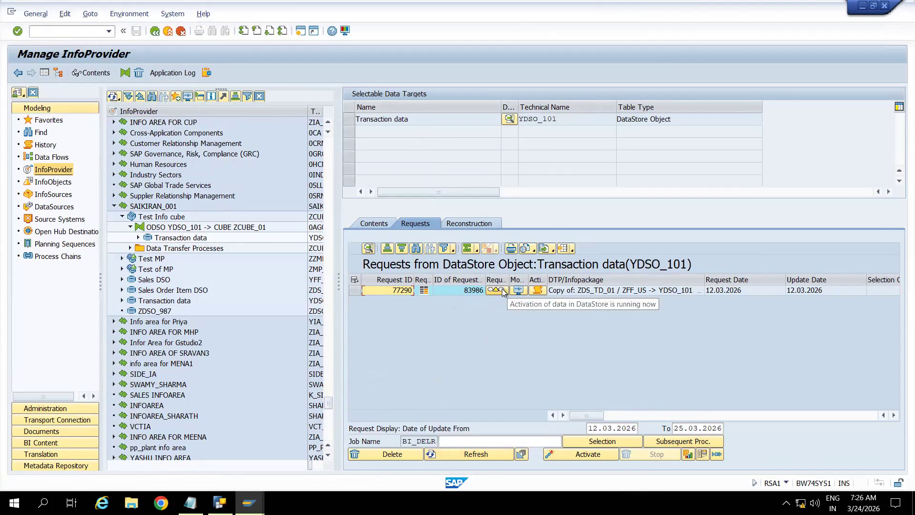
- View the request operations log of YDSO_101, return, and refresh the request list until the activation completes
left_click(533, 292)
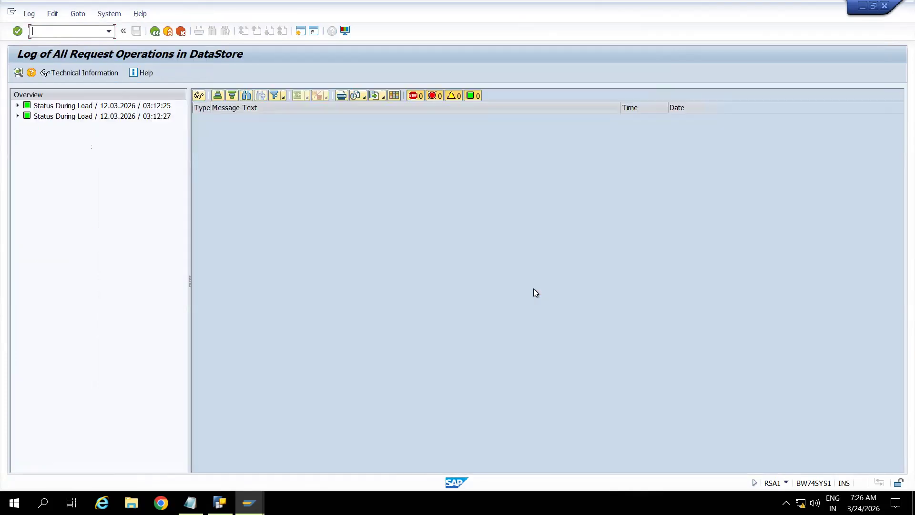
left_click(155, 31)
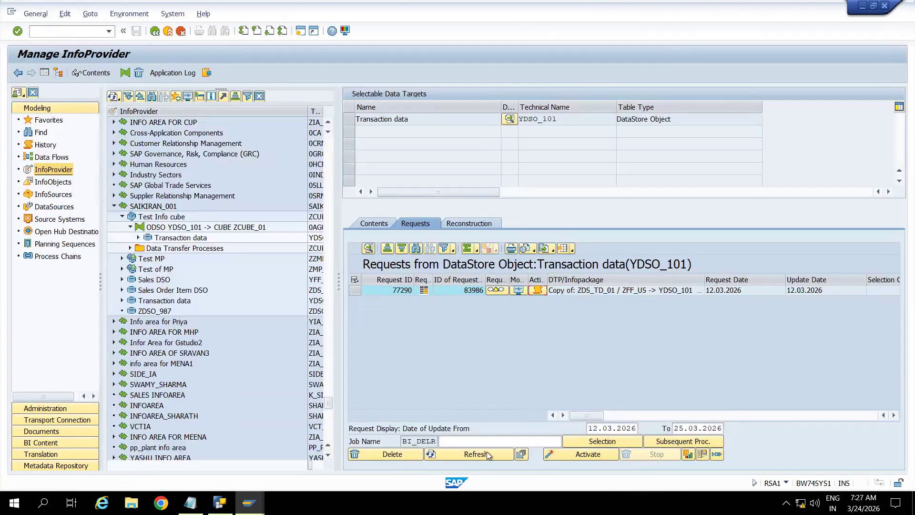
left_click(480, 454)
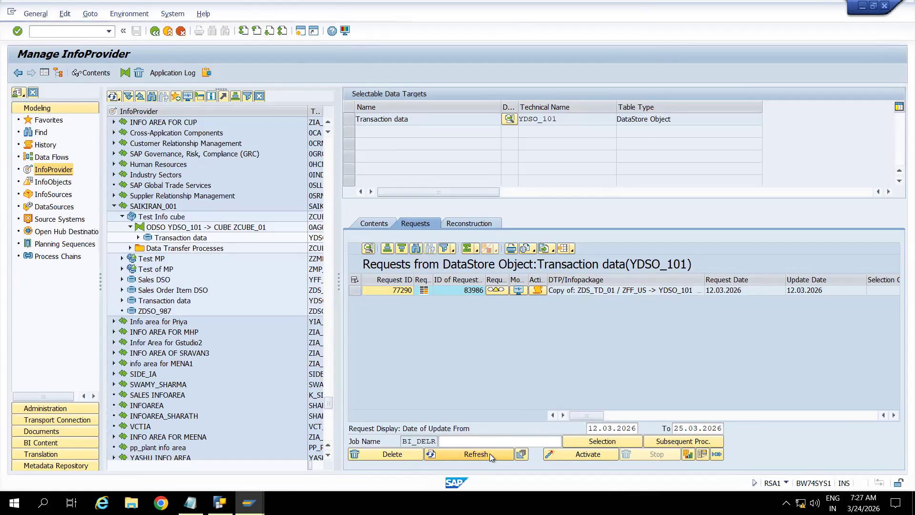
left_click(492, 453)
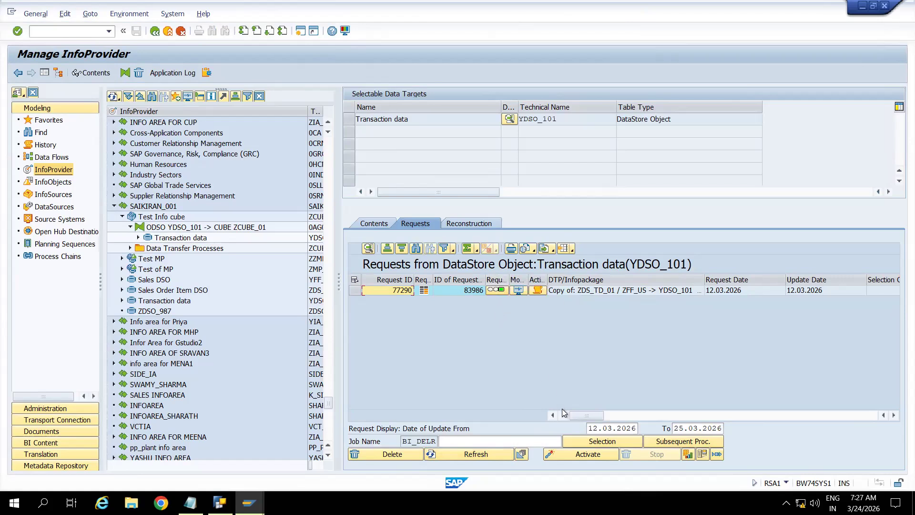
- Check the load request of ZCUBE_01 in its Manage view with the navigation tree hidden, then return to the InfoProvider tree
left_click(168, 31)
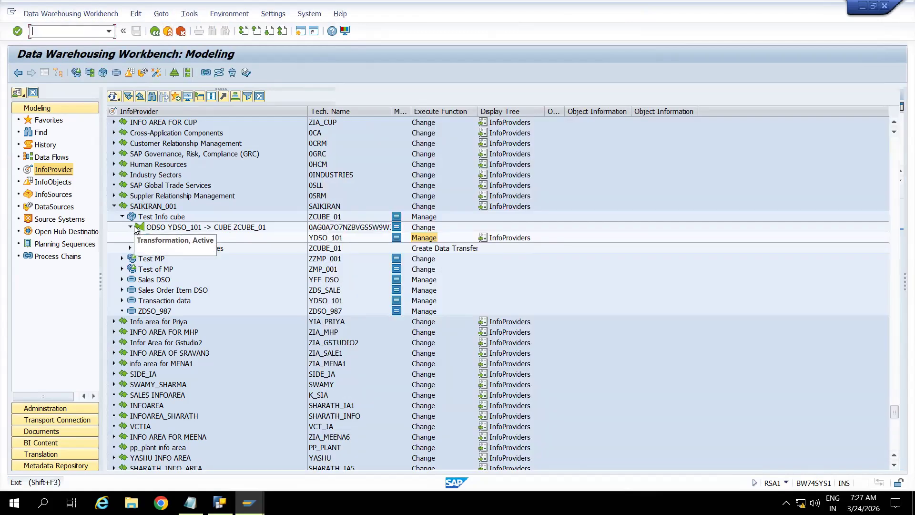
left_click(130, 228)
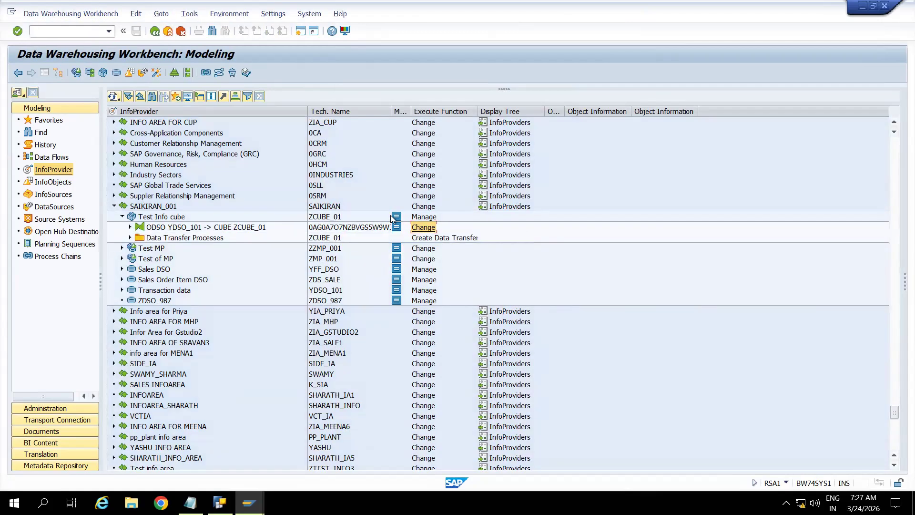
left_click(421, 218)
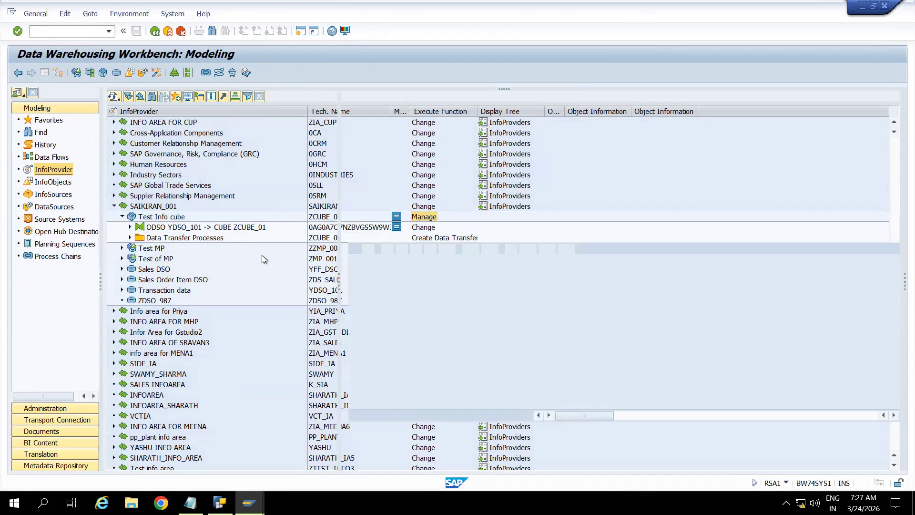
left_click(45, 73)
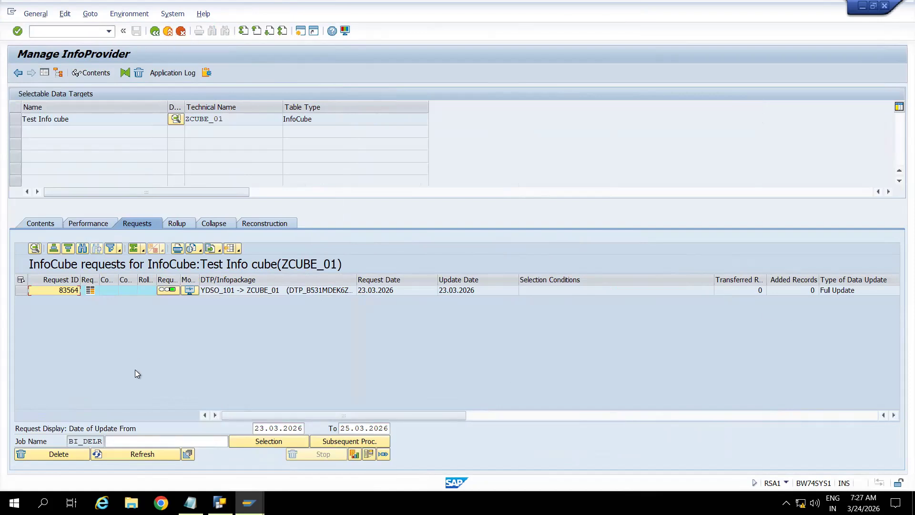
left_click(169, 32)
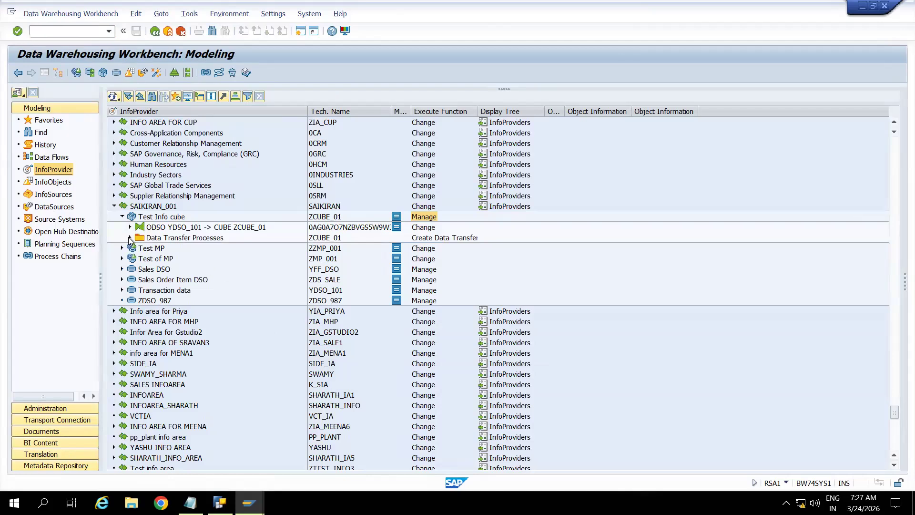
- Open the data transfer process YDSO_101 -> ZCUBE_01 under the Test Info cube
left_click(130, 238)
left_click(196, 248)
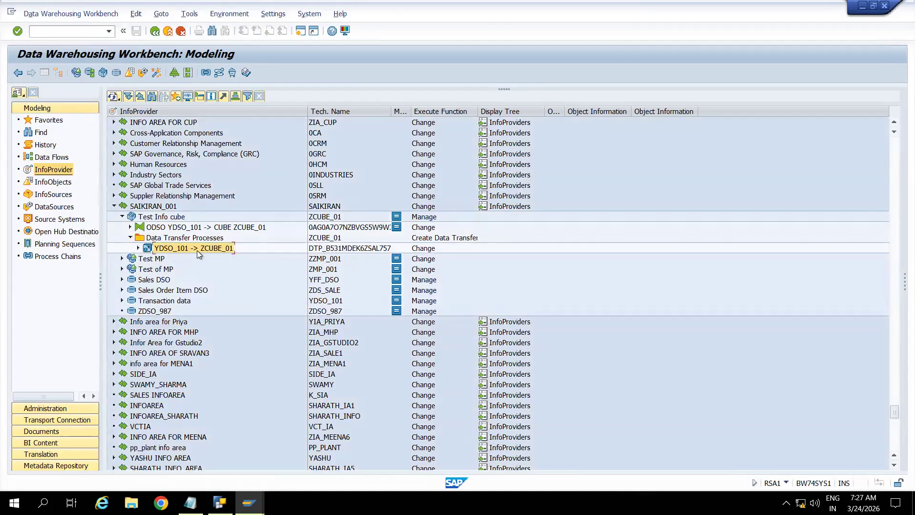
double_click(210, 248)
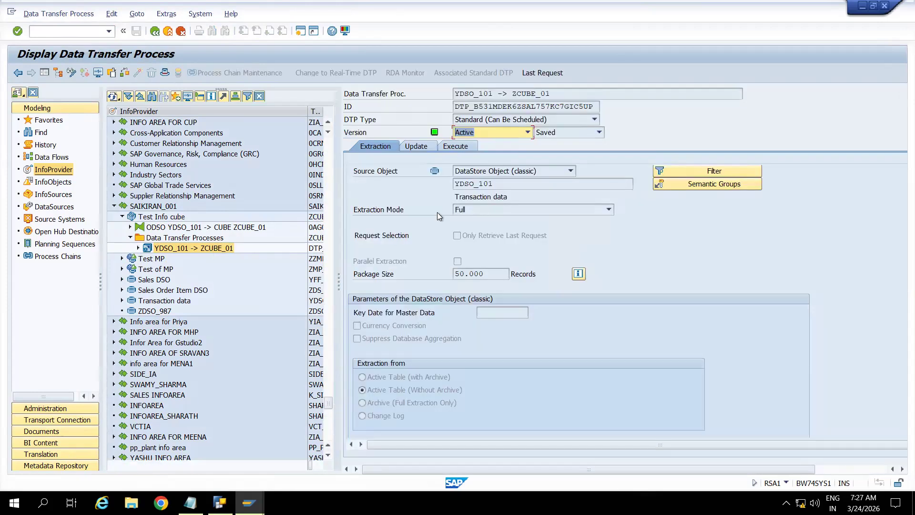
- Execute the data transfer process YDSO_101 -> ZCUBE_01, open its request monitor, expand Data Package 1 and refresh the status
left_click(450, 150)
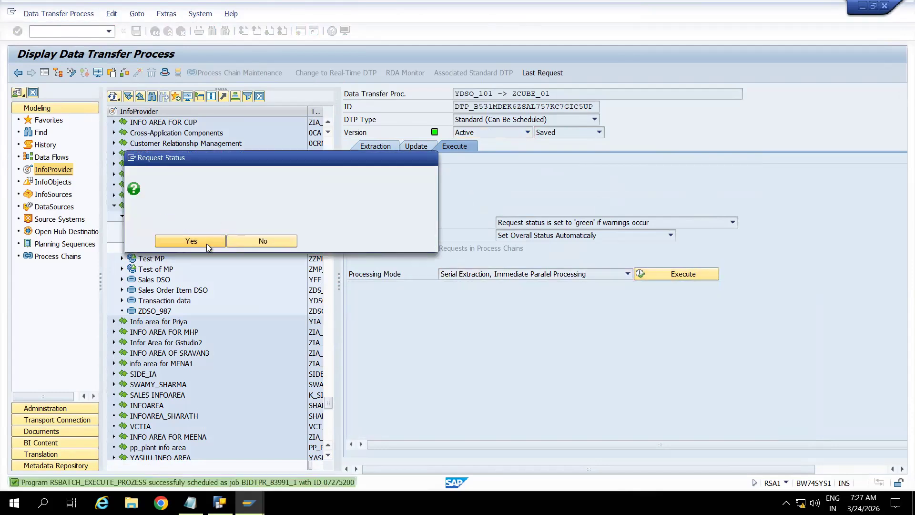
left_click(191, 241)
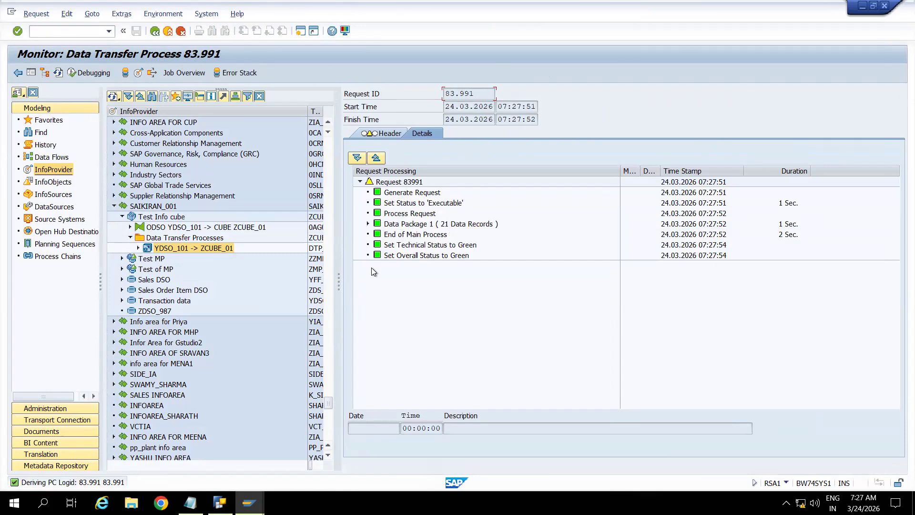
left_click(367, 224)
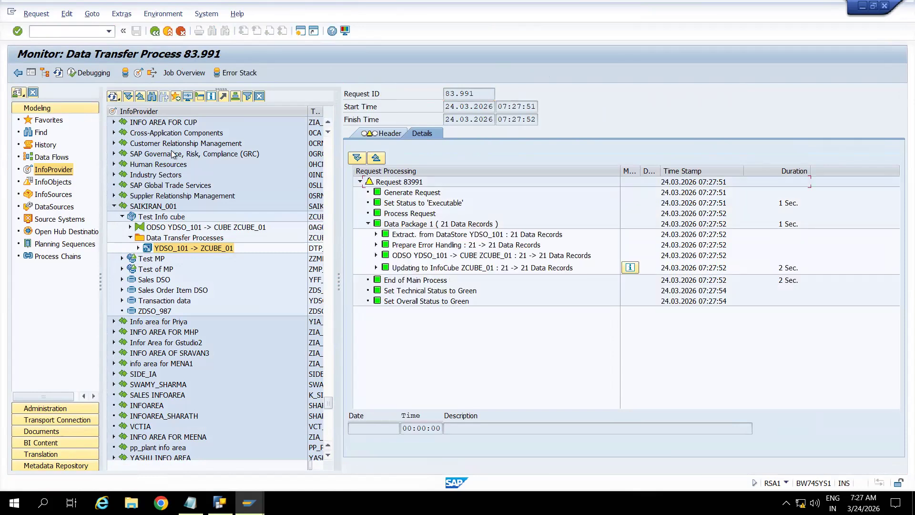
left_click(57, 73)
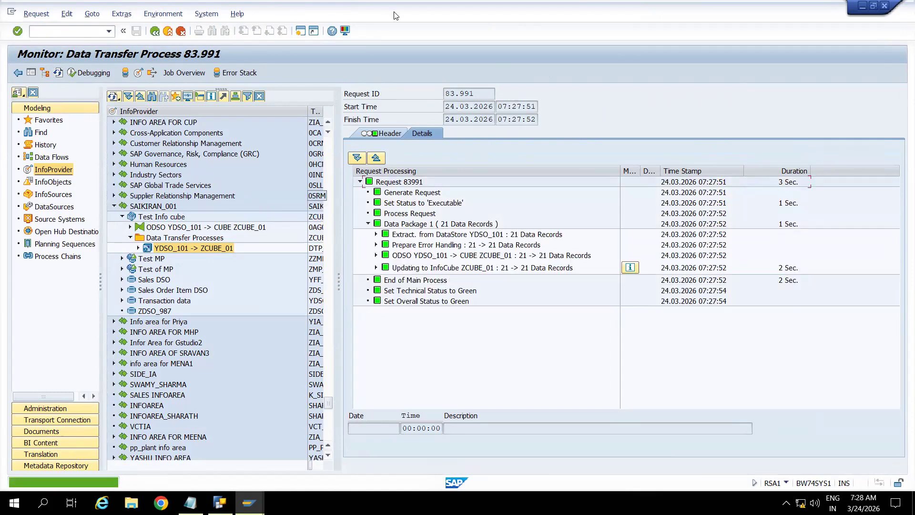
- Check the transferred and added records of the new request in the Manage view of ZCUBE_01, narrowing the Selection Conditions column
left_click(139, 73)
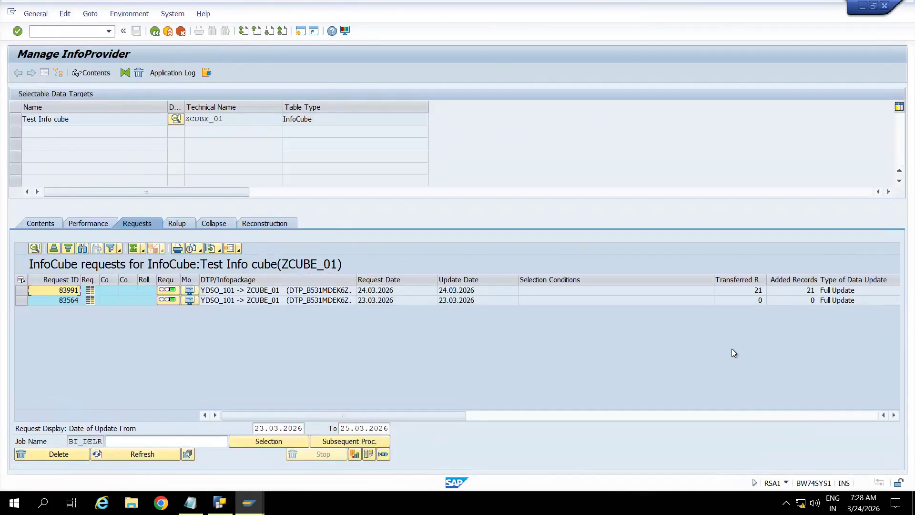
left_click_drag(715, 283, 577, 286)
double_click(229, 118)
left_click(253, 168)
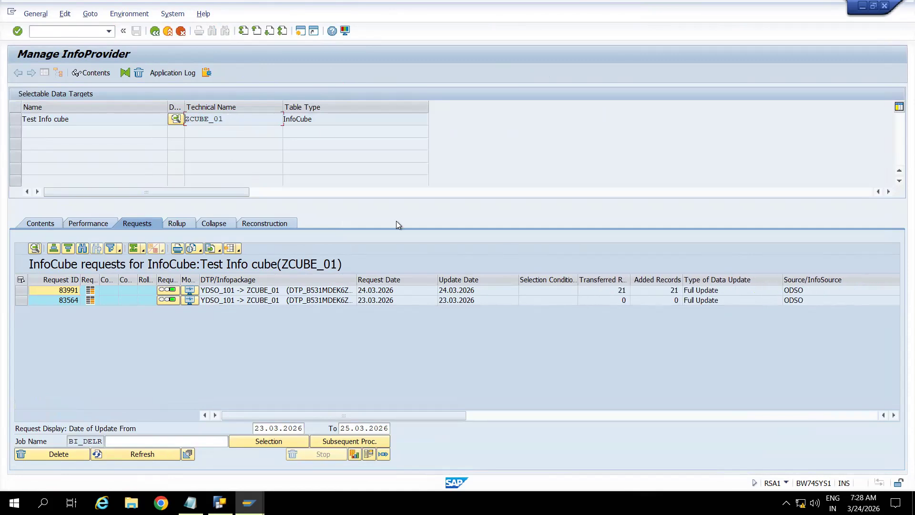
- Look up the technical name of Test Info cube in Manage InfoProvider and switch to BEx Query Designer
left_click(220, 503)
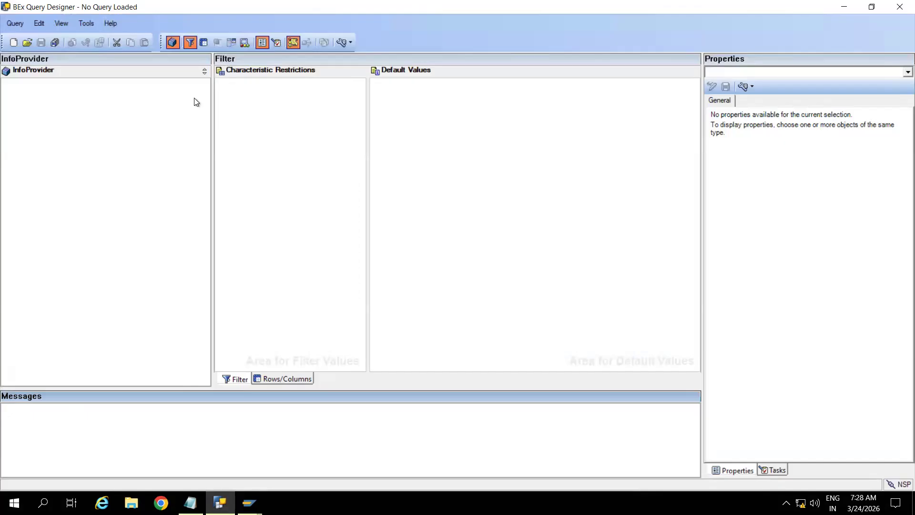
left_click(249, 502)
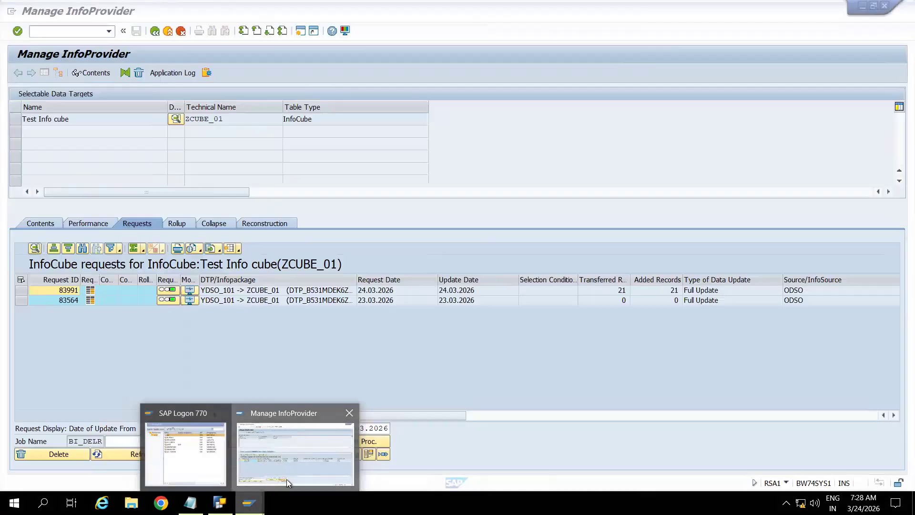
left_click(287, 479)
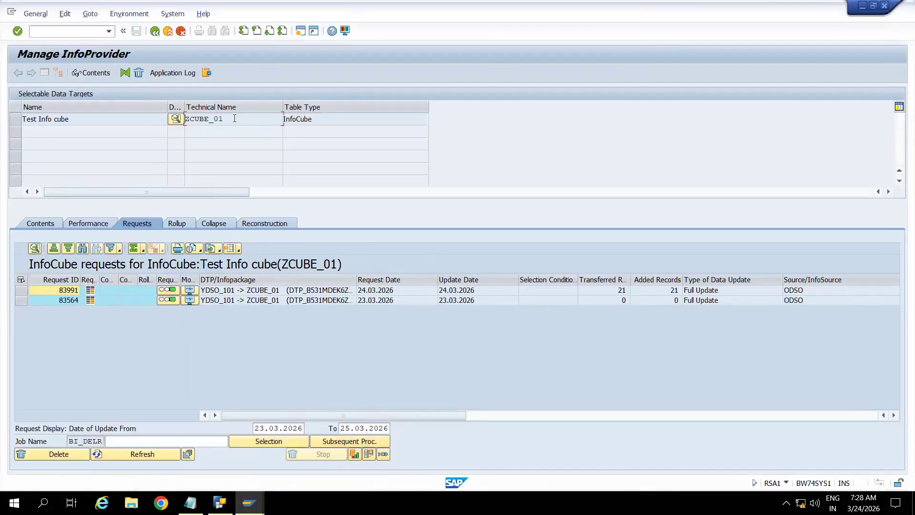
left_click_drag(234, 117, 183, 122)
left_click(248, 145)
key("alt+Tab")
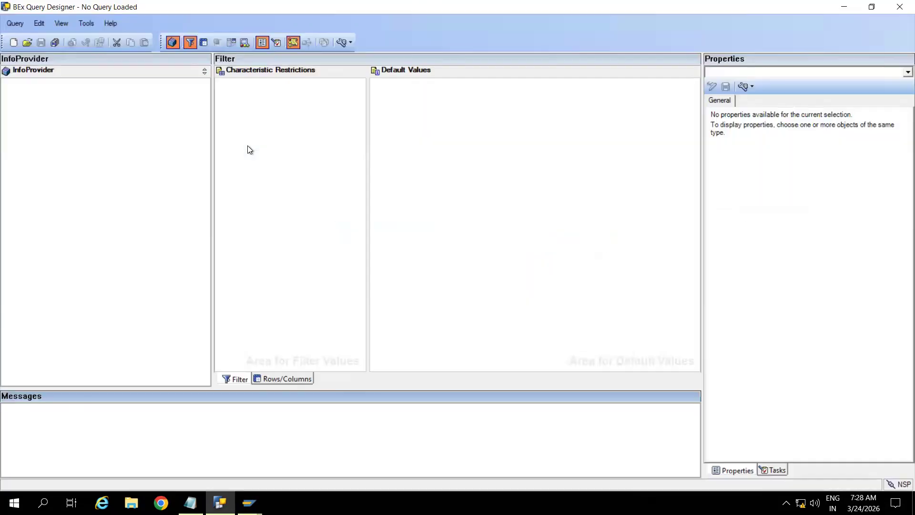
- Create a new query on the InfoProvider ZCUBE_01, finding it by description and technical name
left_click(13, 44)
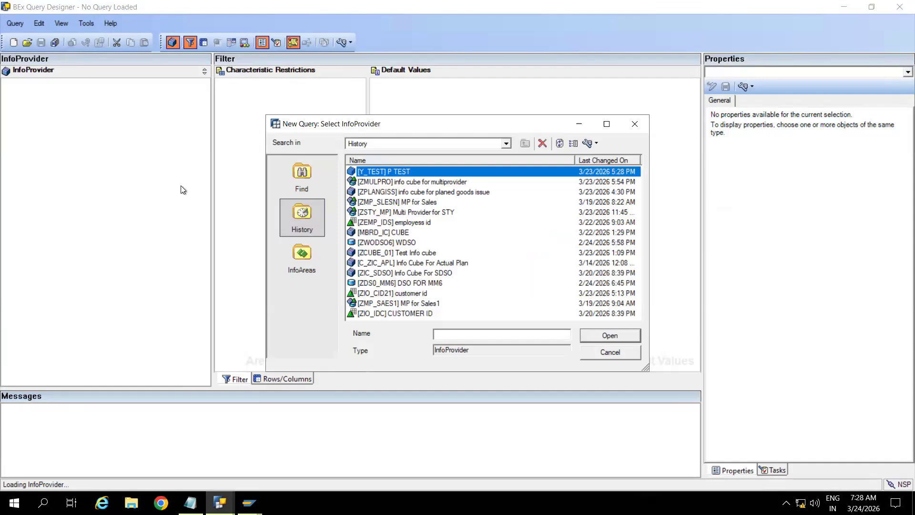
left_click(301, 178)
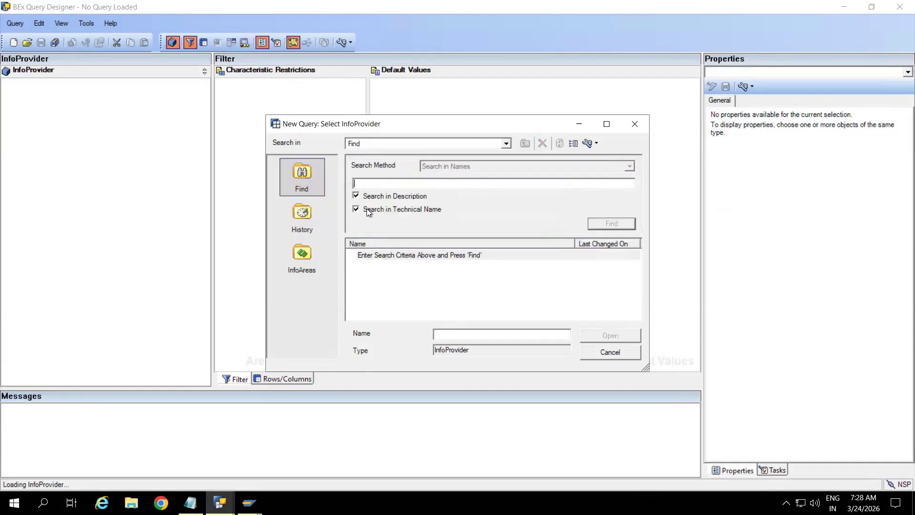
left_click(390, 185)
type("ZCUBE_01")
left_click(597, 223)
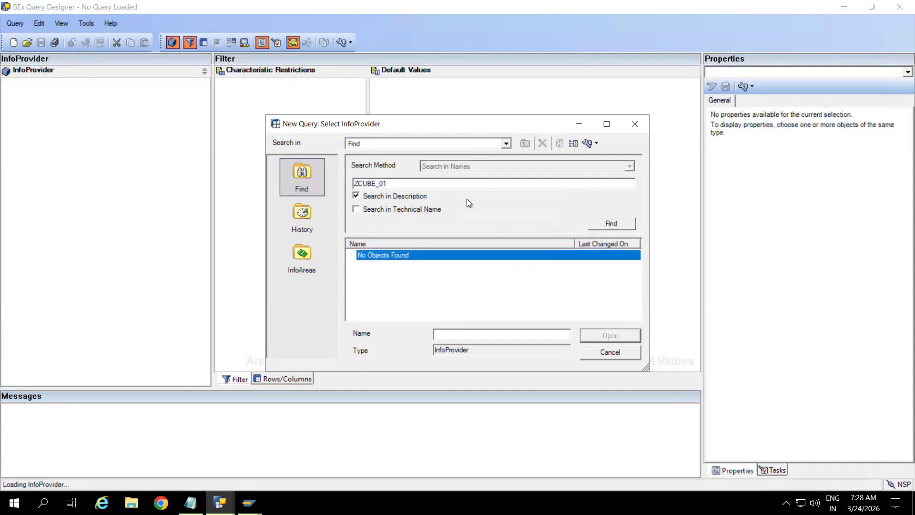
left_click(357, 211)
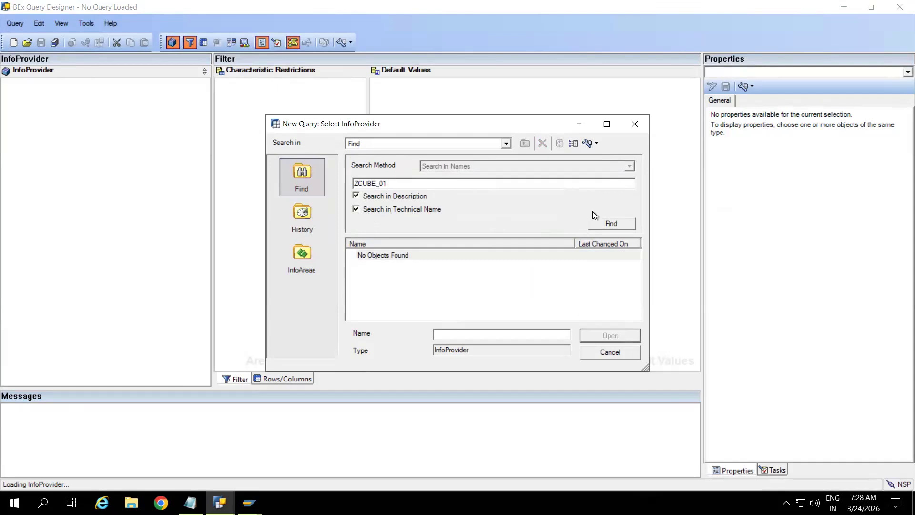
left_click(602, 221)
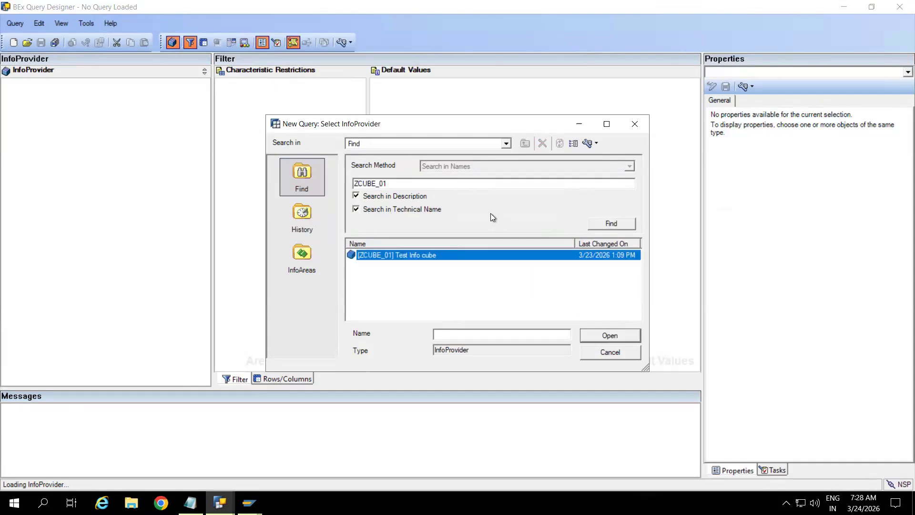
double_click(408, 255)
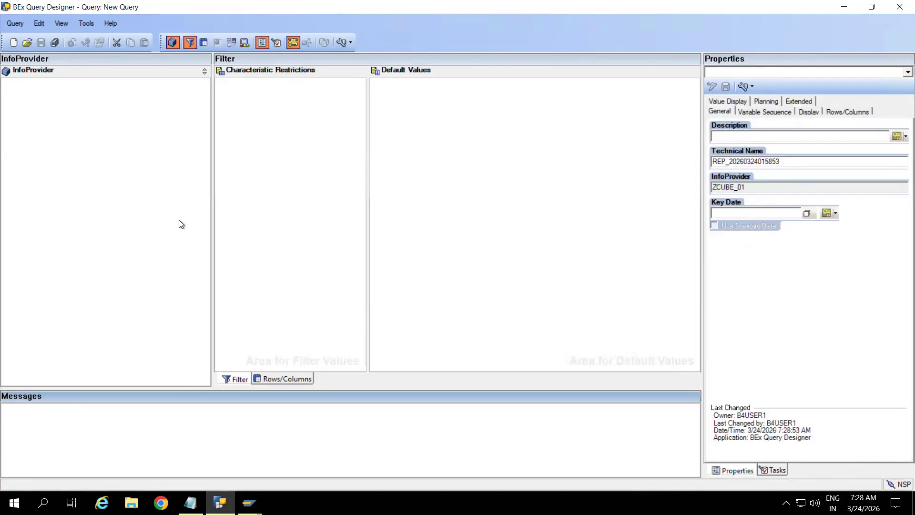
- Add the Amount key figure to the query's columns and narrow the InfoProvider area
left_click(279, 374)
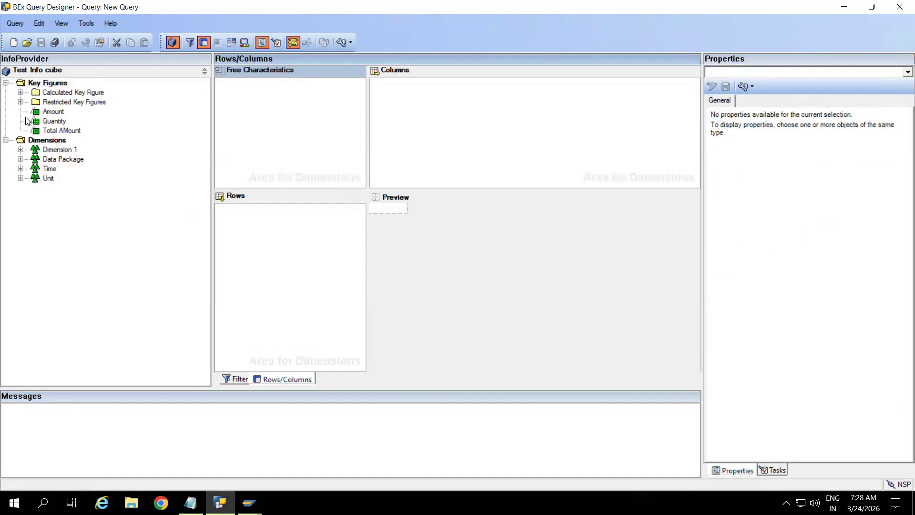
left_click_drag(55, 113, 472, 115)
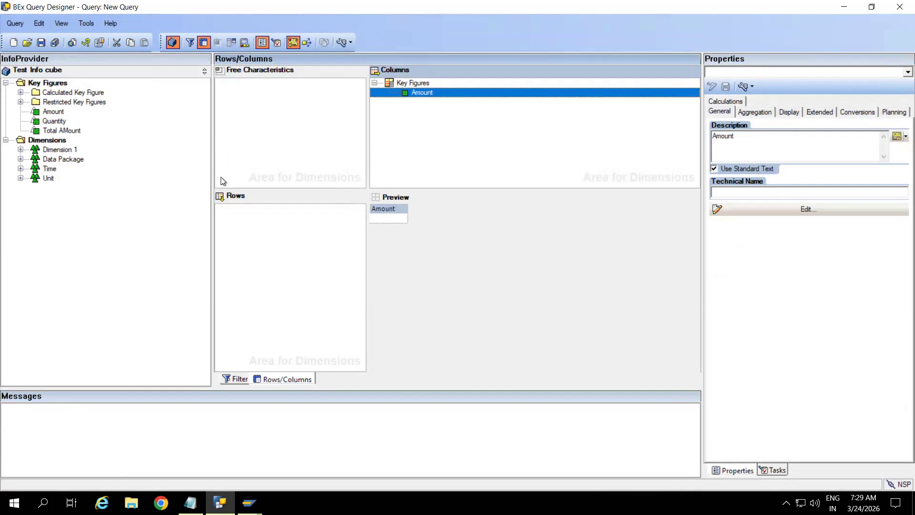
left_click_drag(213, 167, 158, 178)
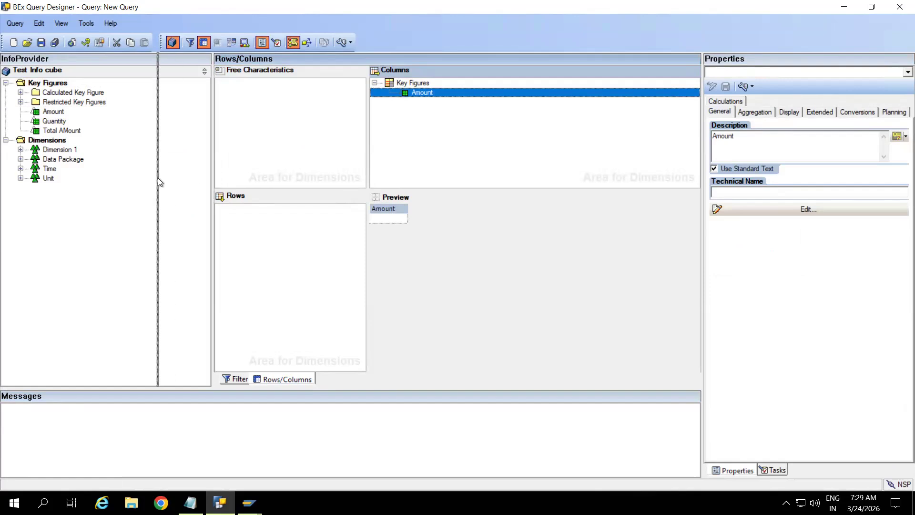
- Place Customer from Dimension 1 in the rows and Material in the free characteristics
left_click(20, 149)
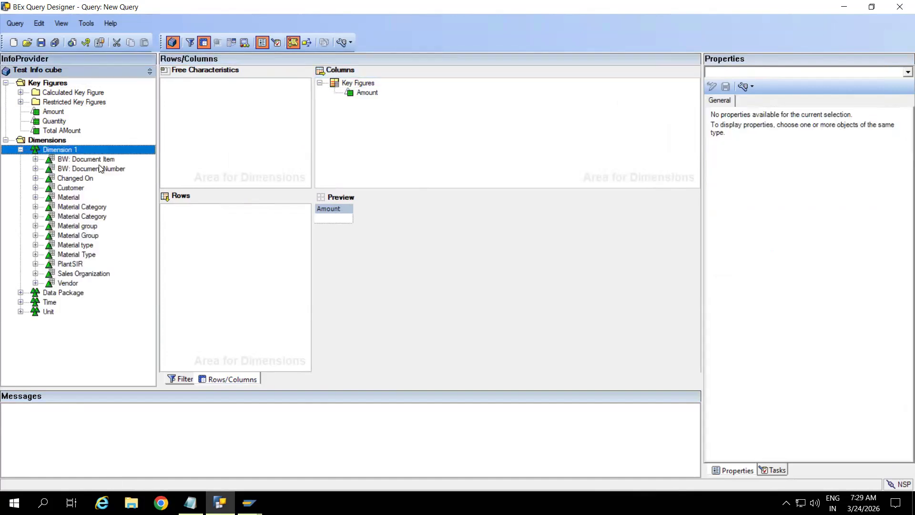
left_click_drag(76, 188, 218, 257)
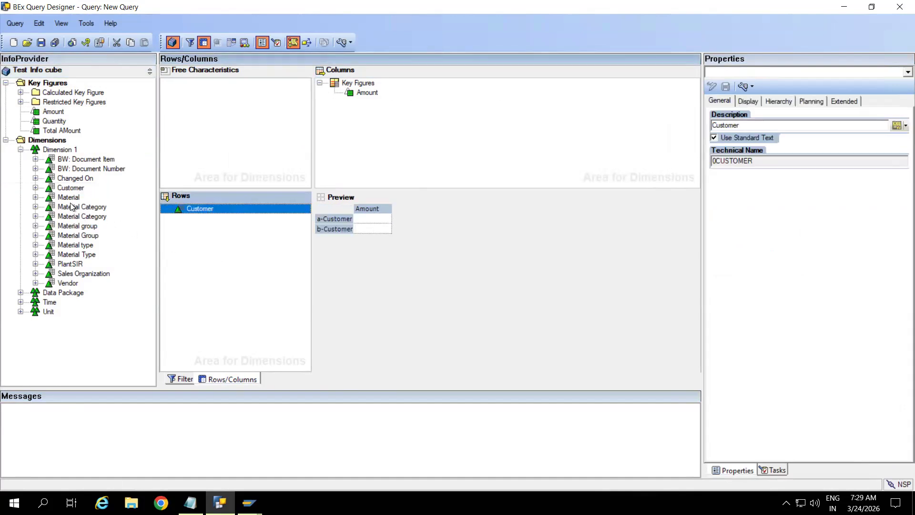
left_click_drag(68, 198, 216, 136)
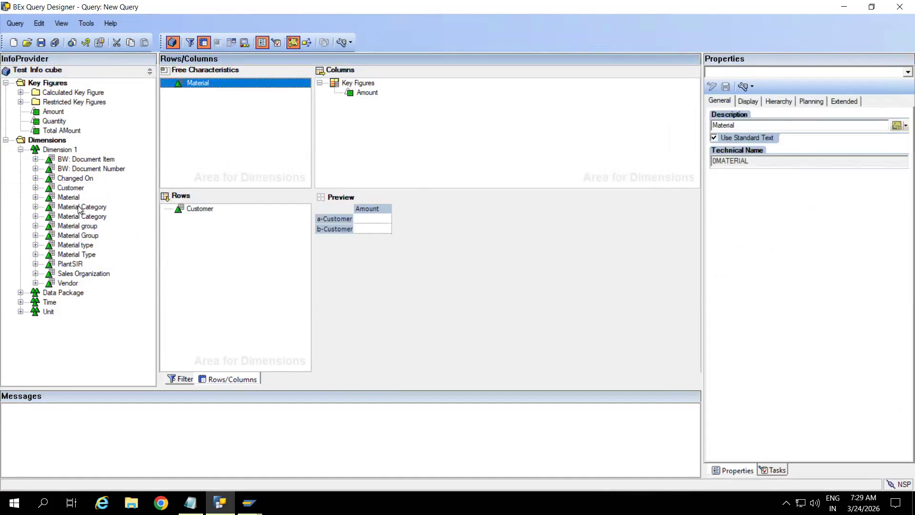
- Add all Dimension 1 characteristics except Customer to the free characteristics, and add the Quantity key figure to the columns
left_click(79, 208)
left_click(78, 215, "ctrl")
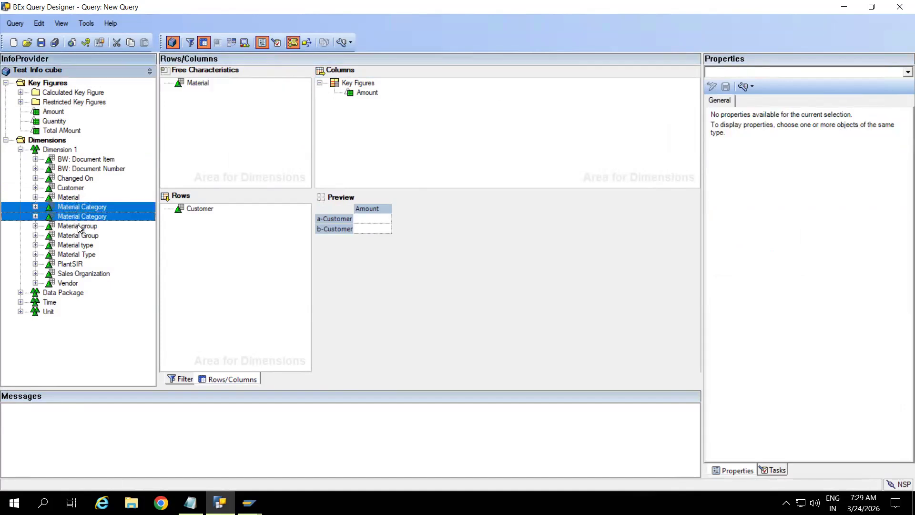
left_click(78, 225, "ctrl")
left_click(78, 235, "ctrl")
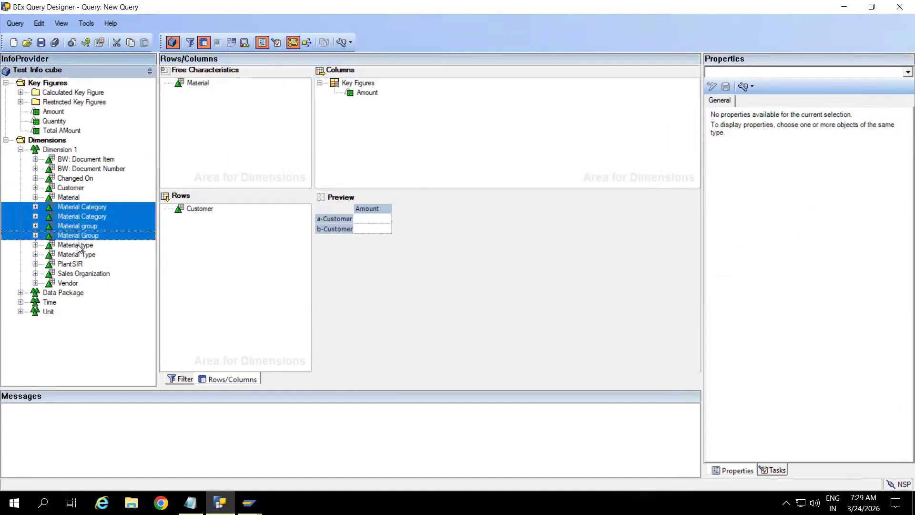
left_click(79, 244, "ctrl")
left_click(76, 263, "ctrl")
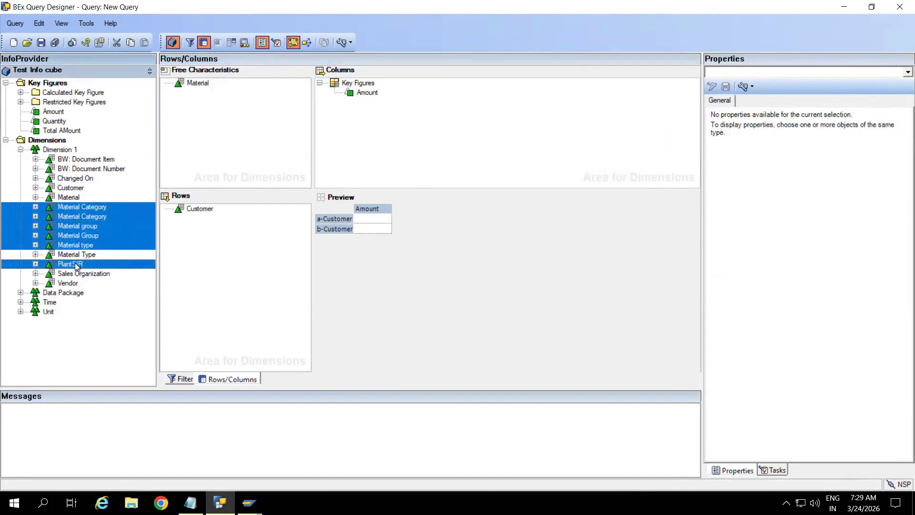
left_click(76, 274, "ctrl")
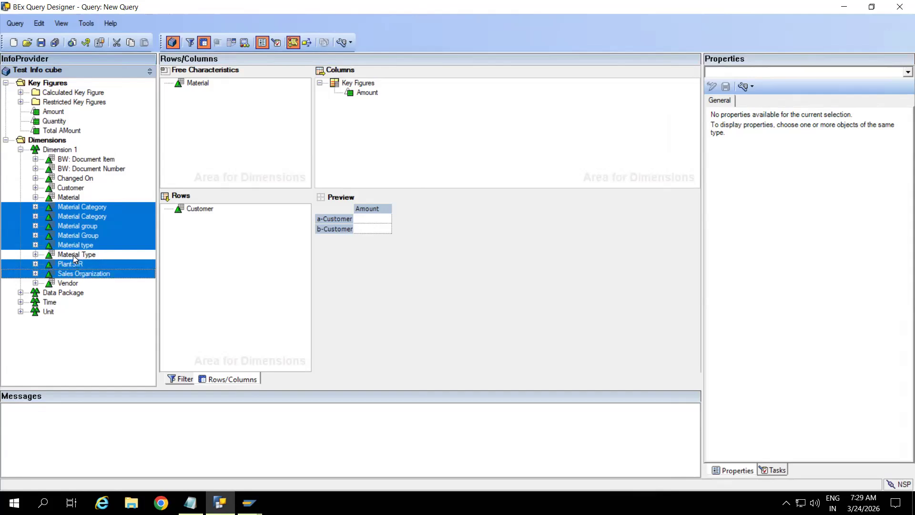
left_click(75, 256, "ctrl")
left_click(71, 283, "ctrl")
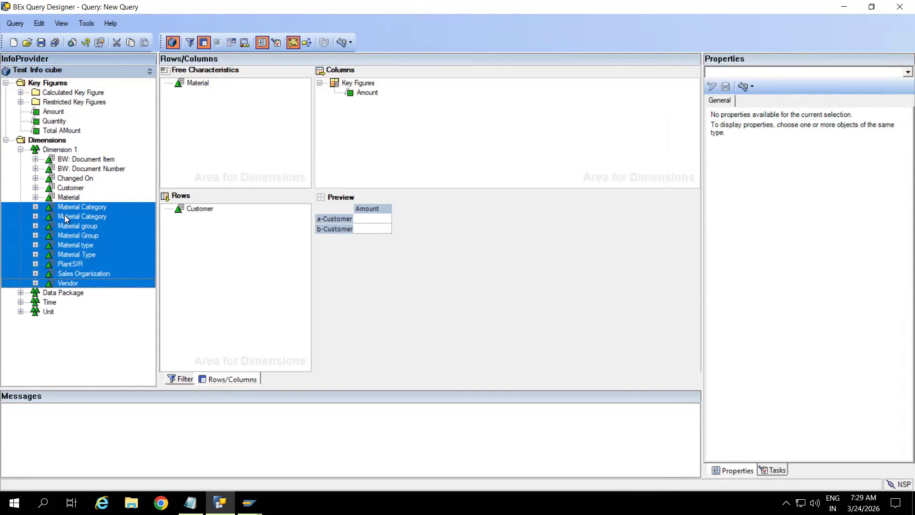
left_click(67, 198, "ctrl")
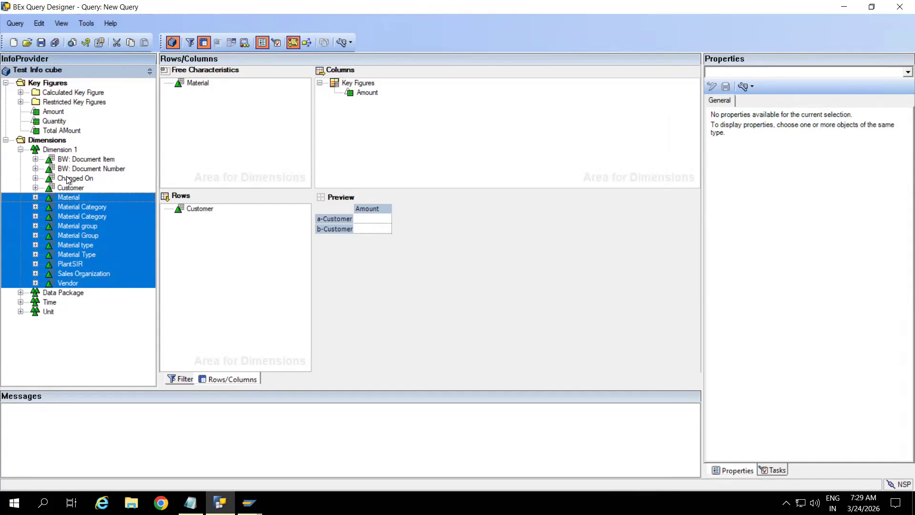
left_click(70, 179, "ctrl")
left_click(69, 170, "ctrl")
left_click(75, 160, "ctrl")
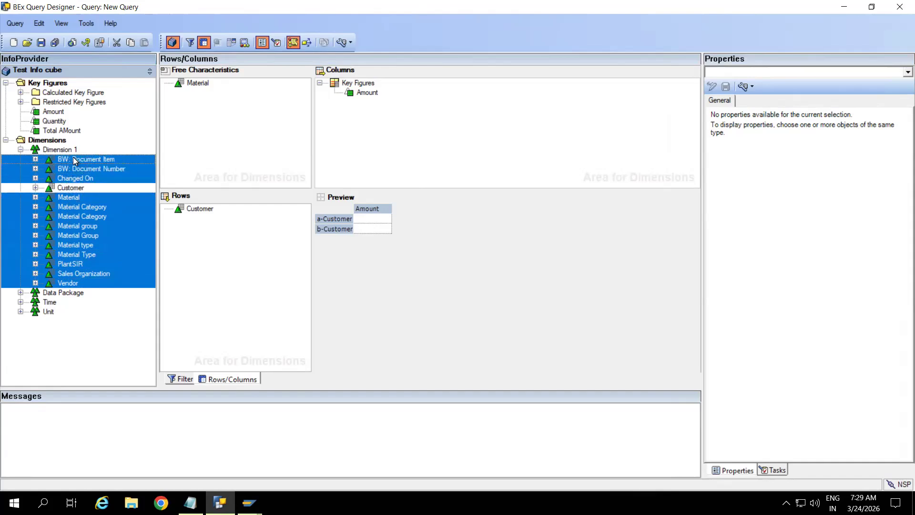
left_click_drag(75, 160, 219, 123)
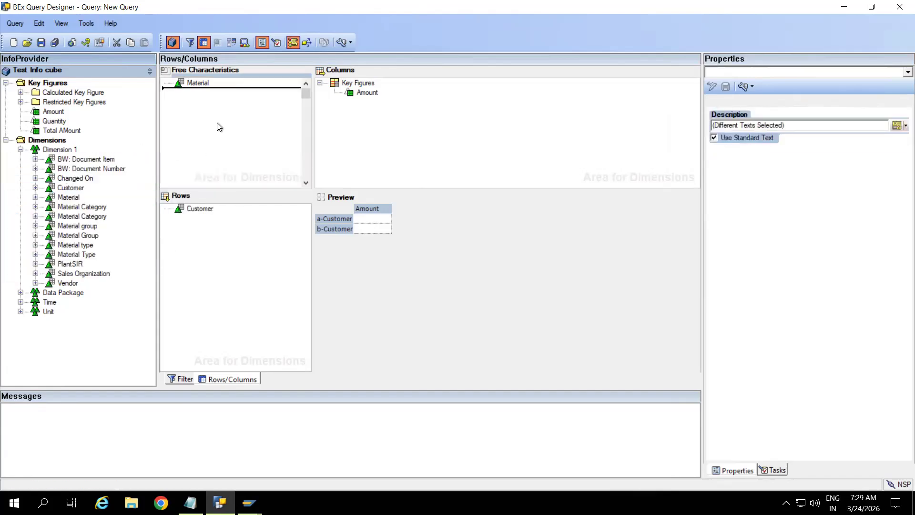
left_click(228, 276)
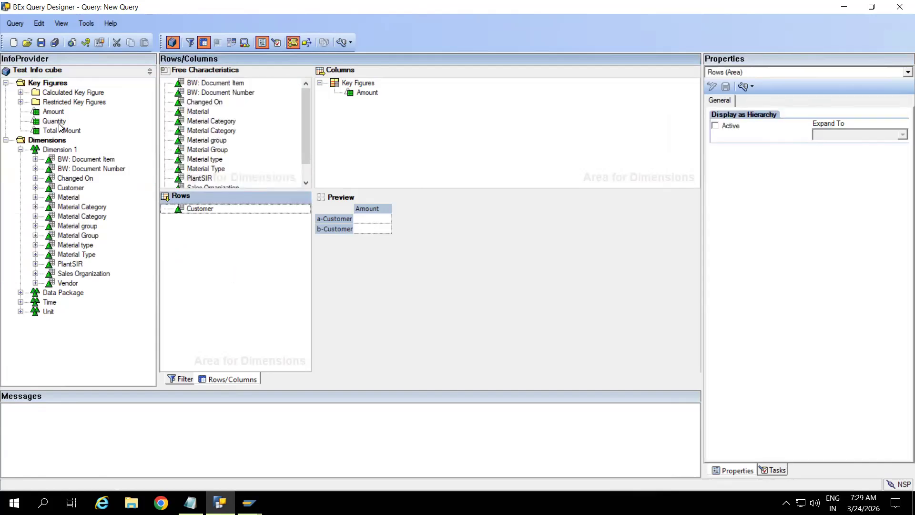
left_click_drag(54, 123, 366, 138)
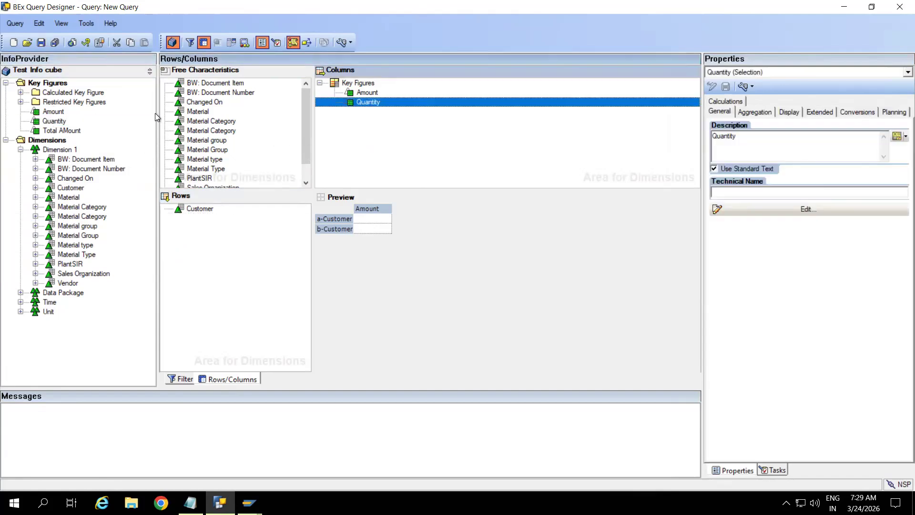
- Save the query with ZCUBE_01_Q0010 as both its technical name and its description
left_click(42, 41)
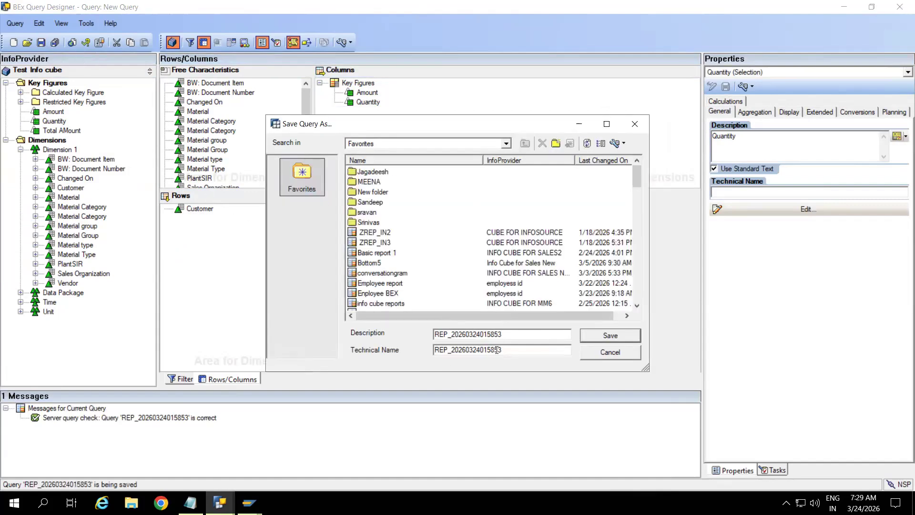
left_click_drag(509, 350, 414, 353)
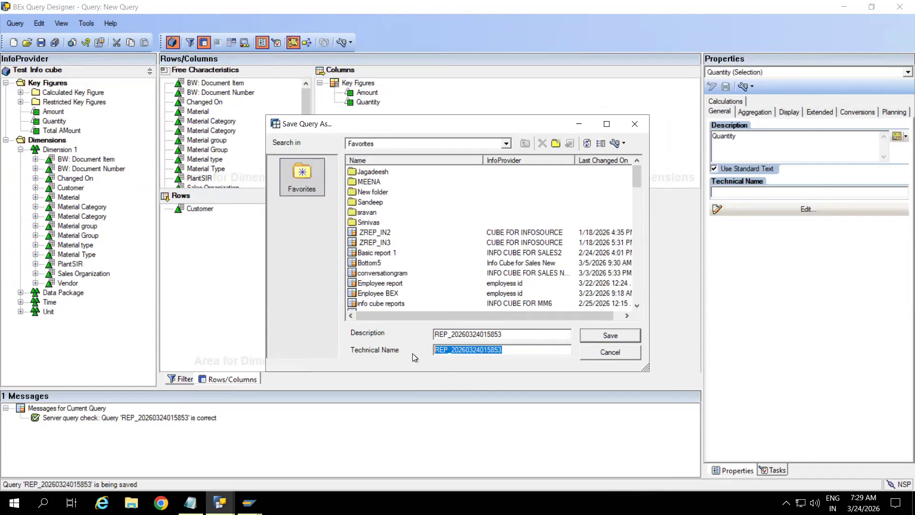
type("ZCUBE_01_Q00")
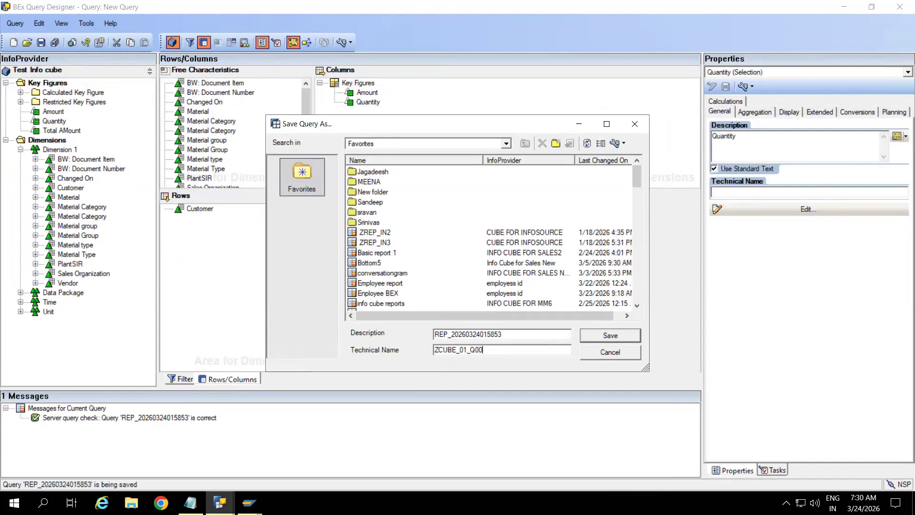
type("10")
double_click(498, 349)
key("ctrl+c")
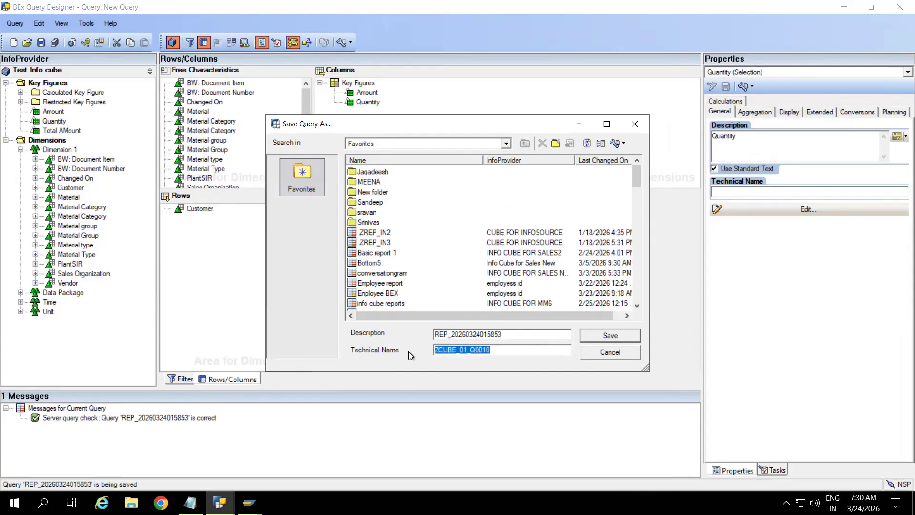
double_click(507, 336)
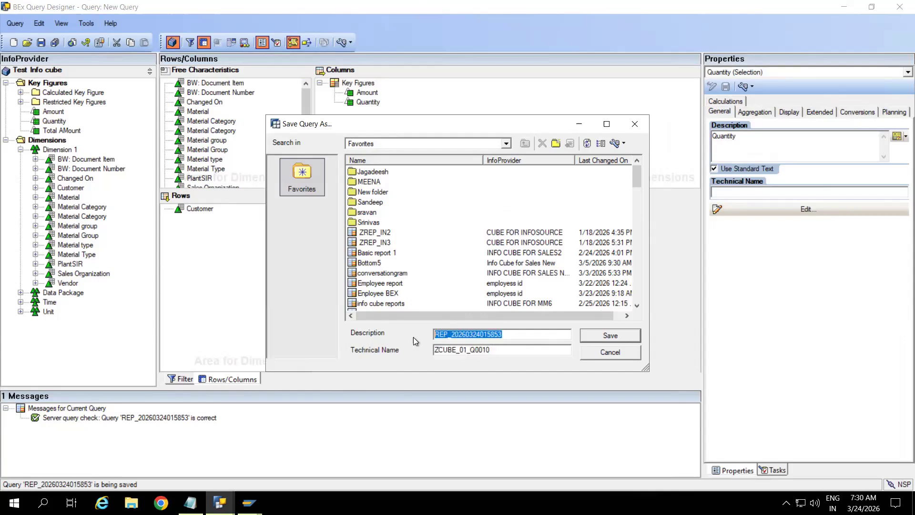
key("ctrl+v")
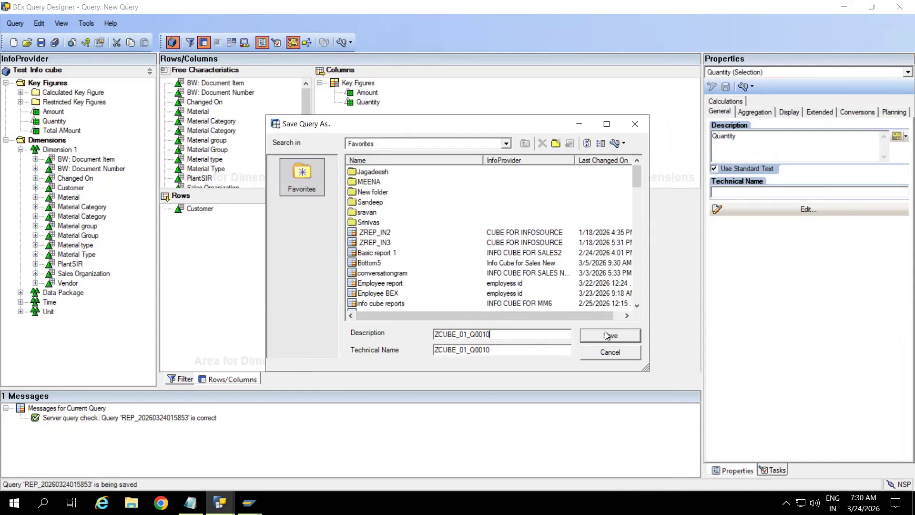
key("Return")
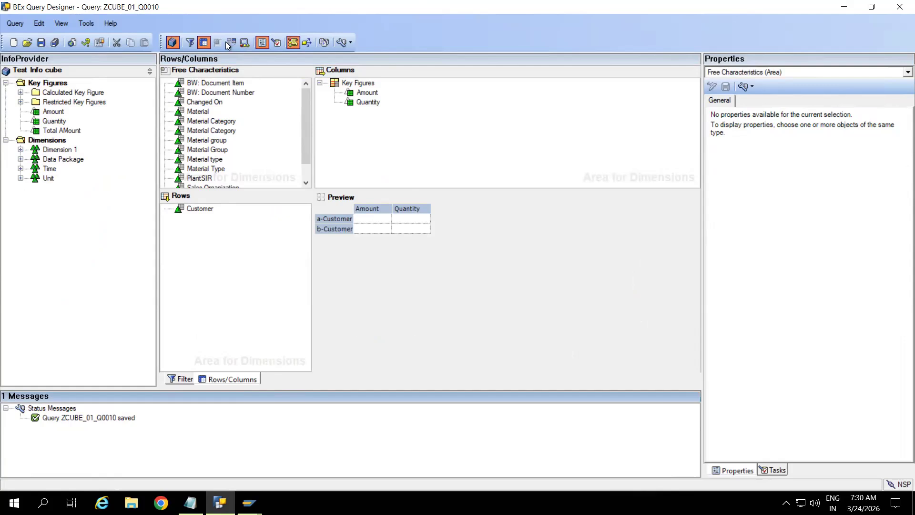
- Review the properties of the Customer row characteristic, then the query's own technical name and InfoProvider
left_click(205, 238)
left_click(200, 208)
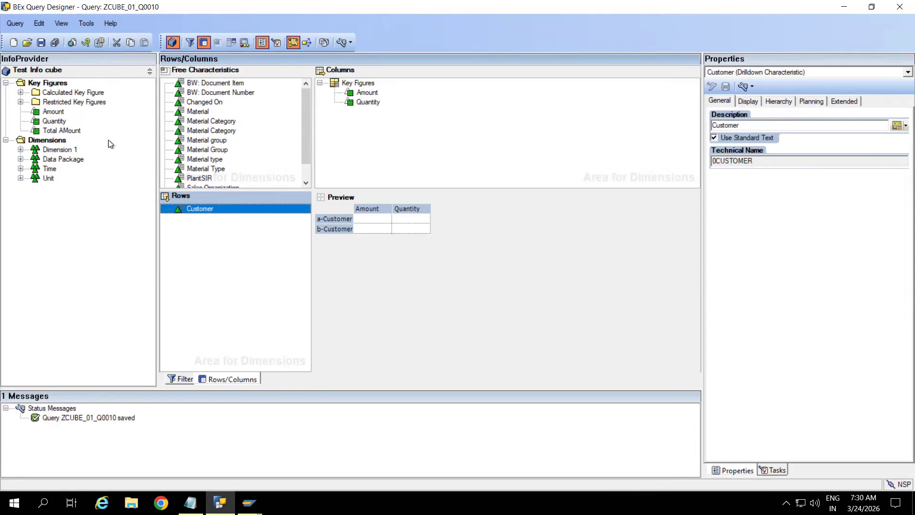
left_click(100, 43)
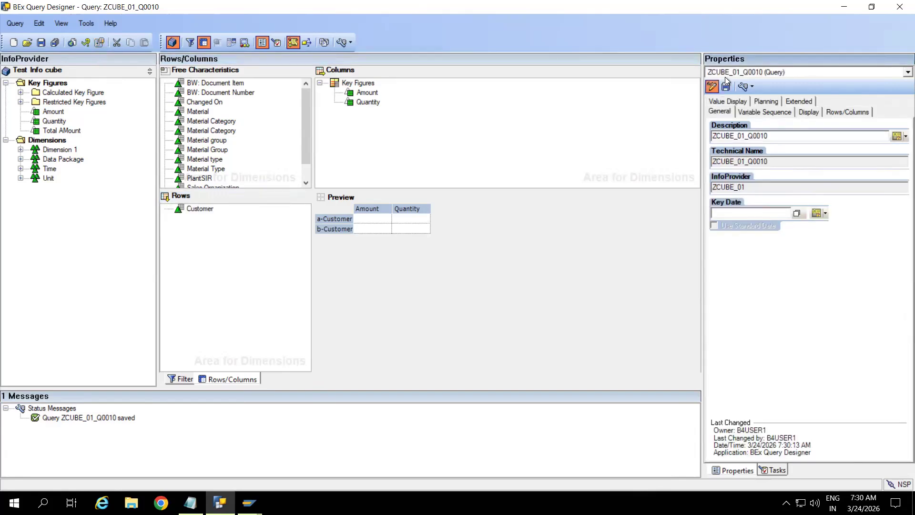
left_click_drag(782, 162, 708, 162)
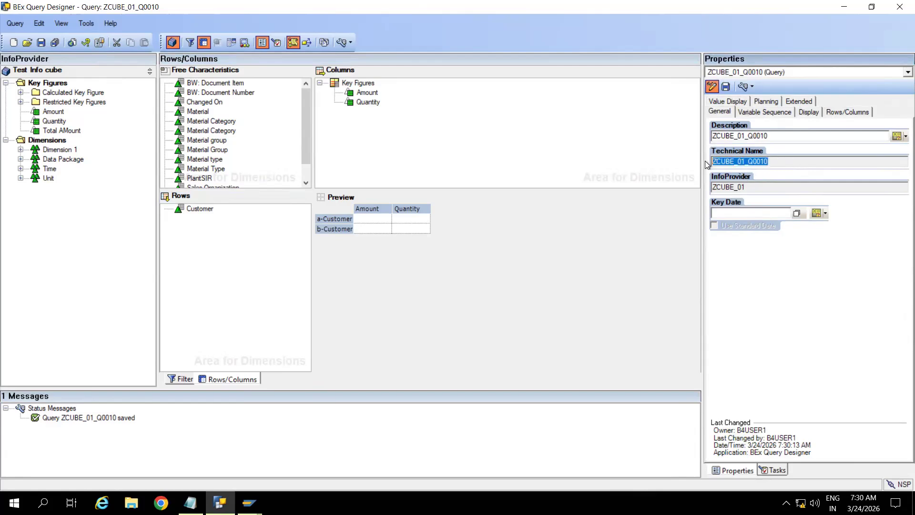
double_click(745, 187)
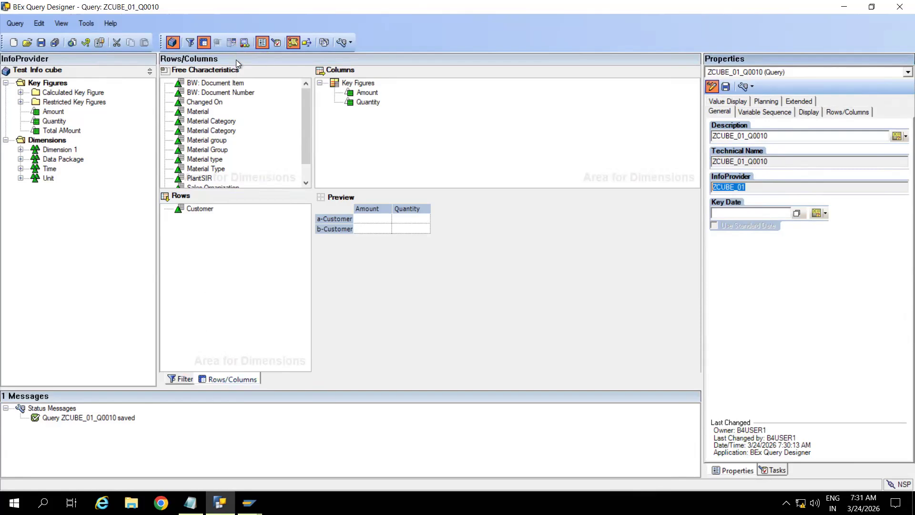
- Create a new condition in the query and set its description to TOP N Customer
left_click(231, 43)
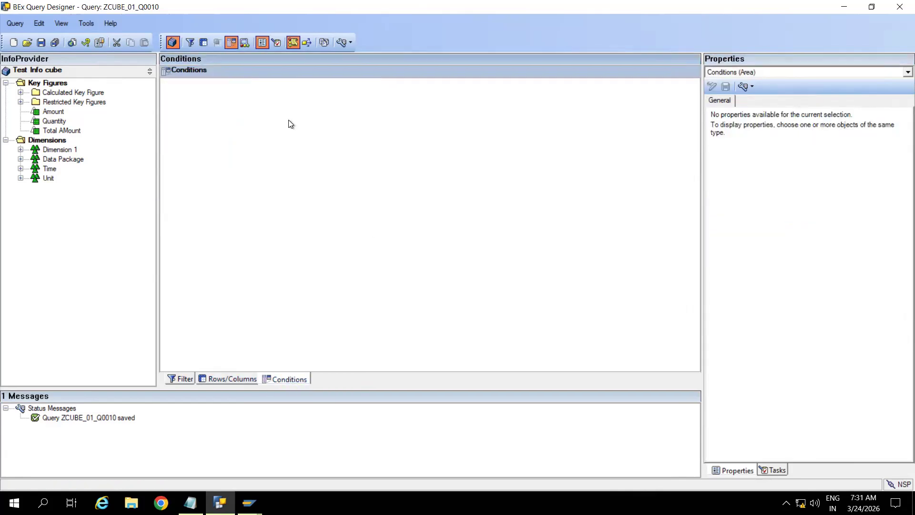
right_click(202, 90)
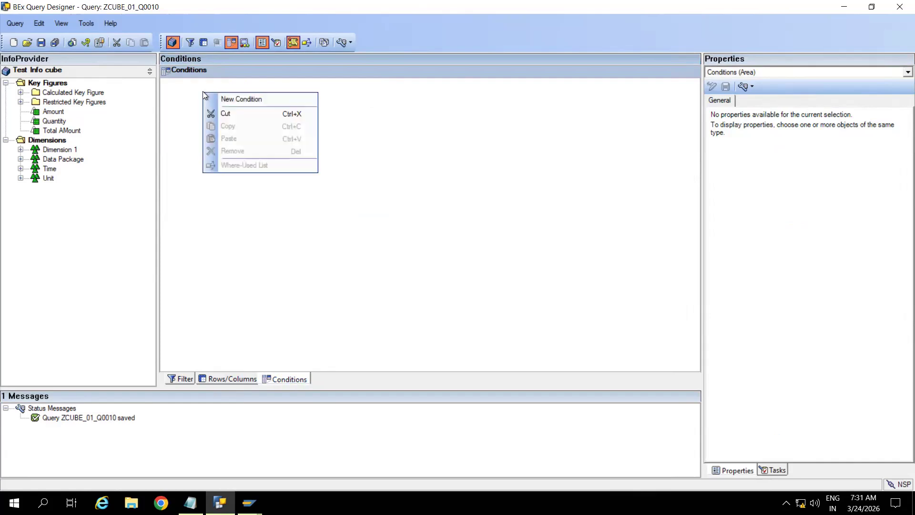
left_click(380, 145)
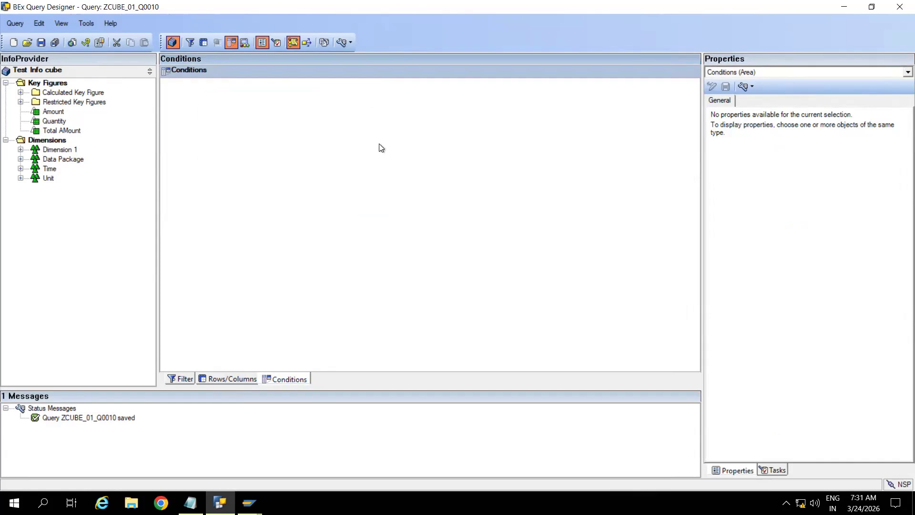
right_click(466, 104)
left_click(493, 111)
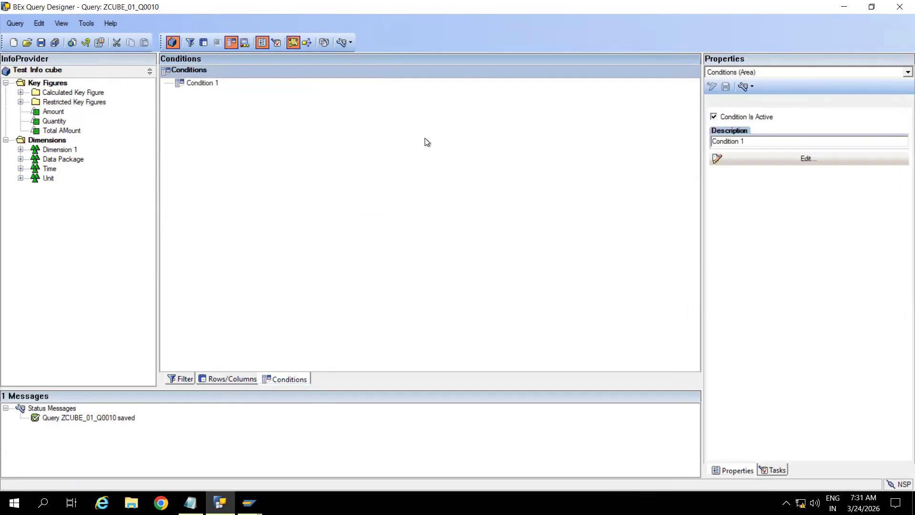
left_click(204, 84)
double_click(204, 83)
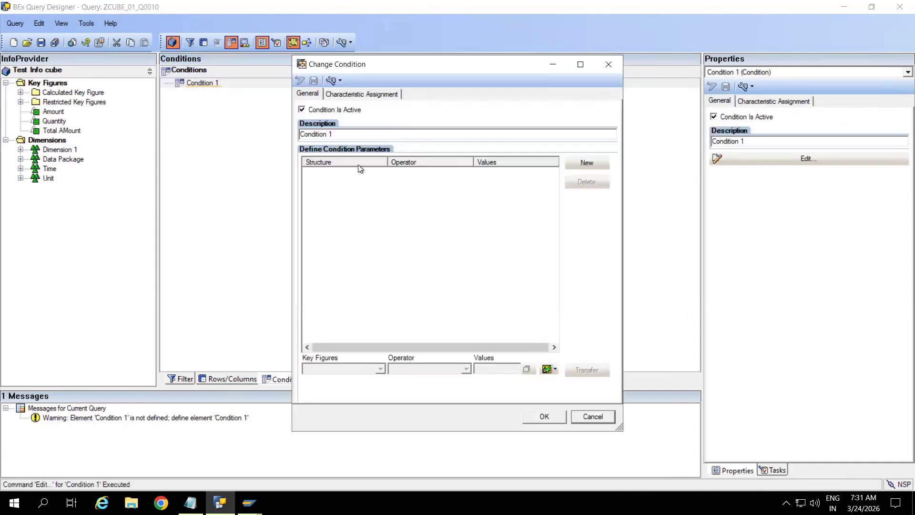
left_click_drag(347, 134, 270, 134)
type("TOP NU")
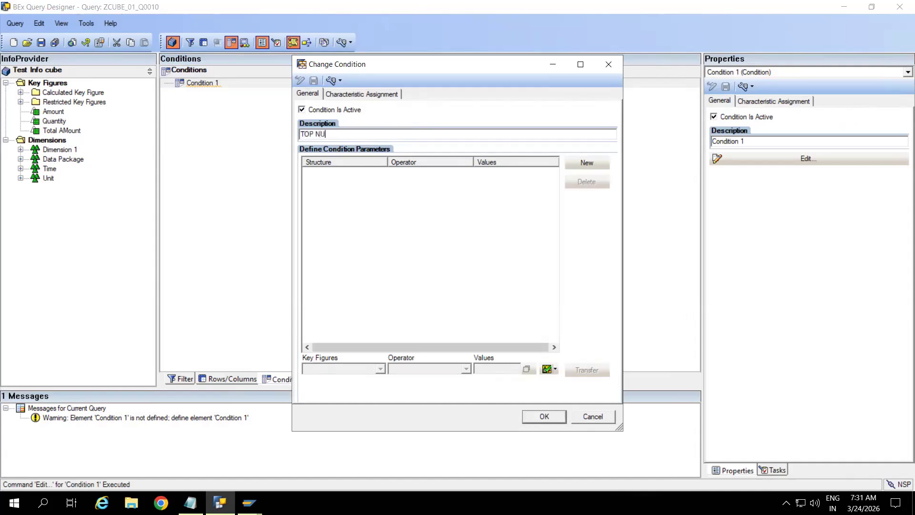
key("BackSpace")
type("Customer")
- Start a new parameter in the TOP N Customer condition with Amount as its key figure
left_click(573, 165)
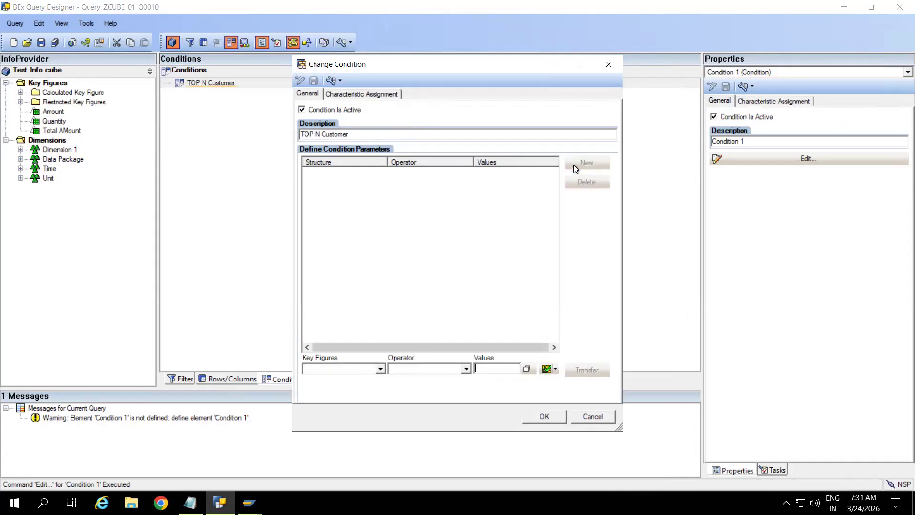
left_click(380, 369)
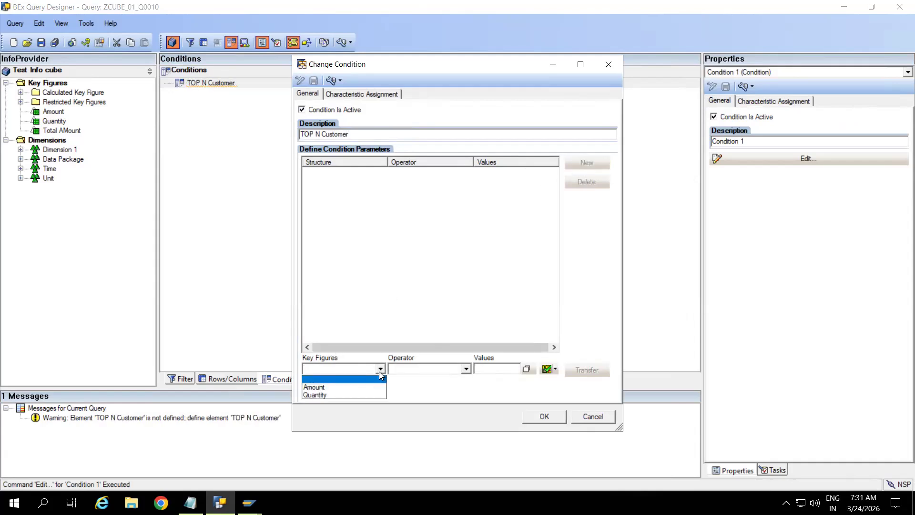
left_click(319, 387)
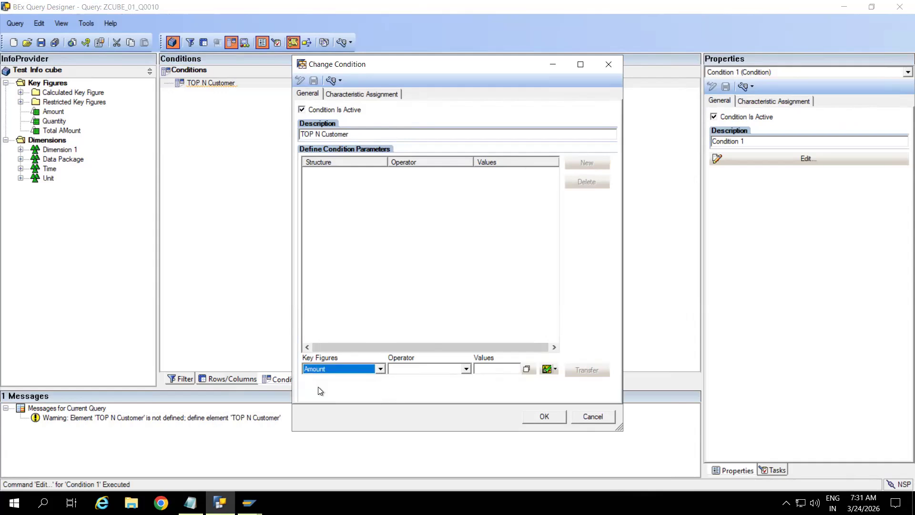
left_click(466, 370)
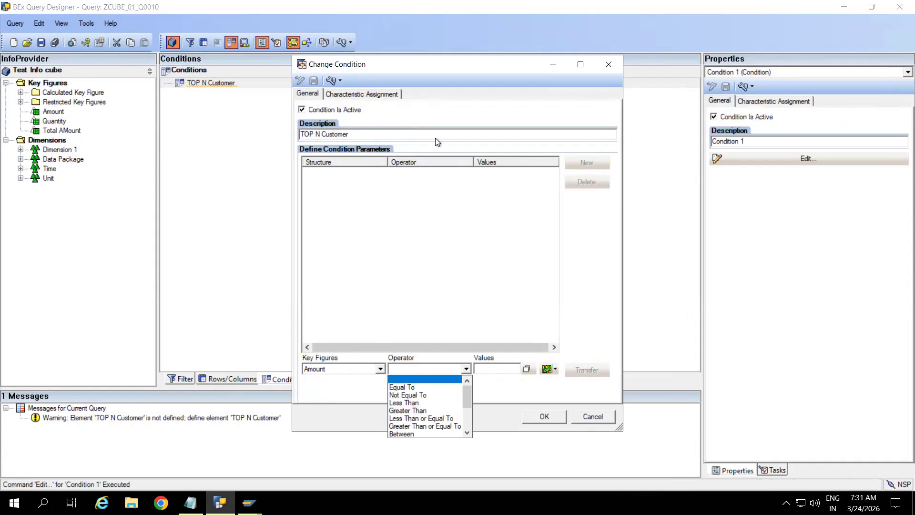
left_click(409, 64)
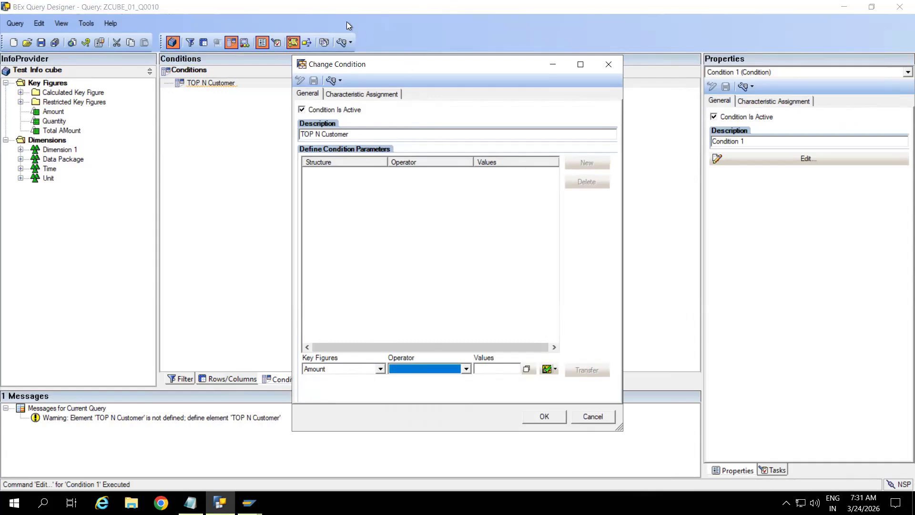
left_click_drag(412, 64, 330, 30)
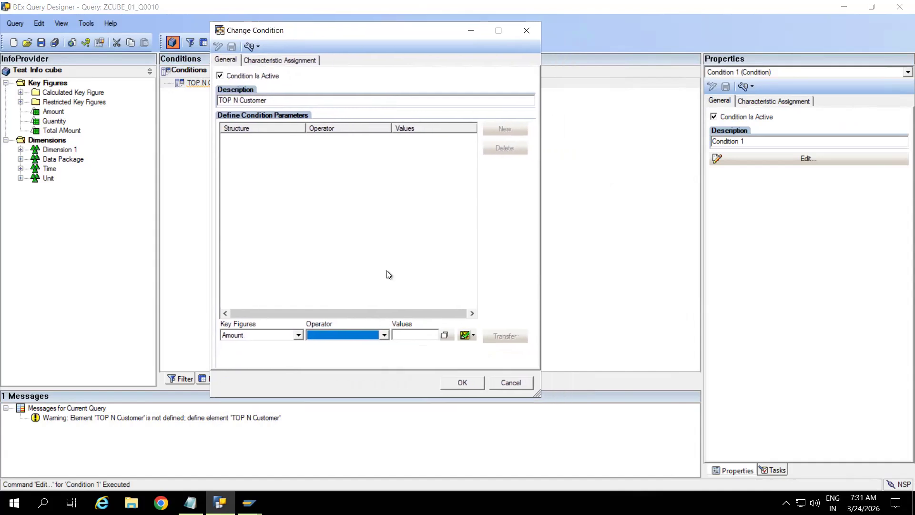
- Set the operator of the Amount condition parameter to Top N
left_click(384, 337)
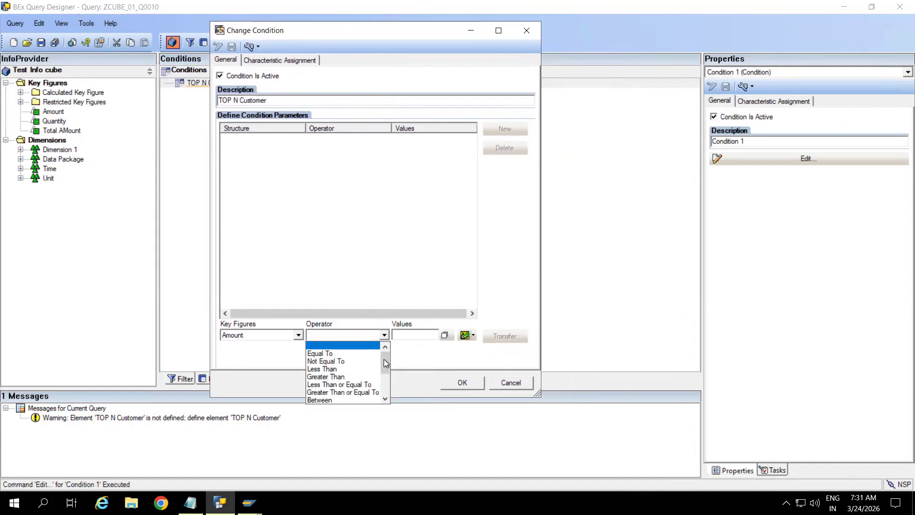
scroll(384, 359, "down", 3)
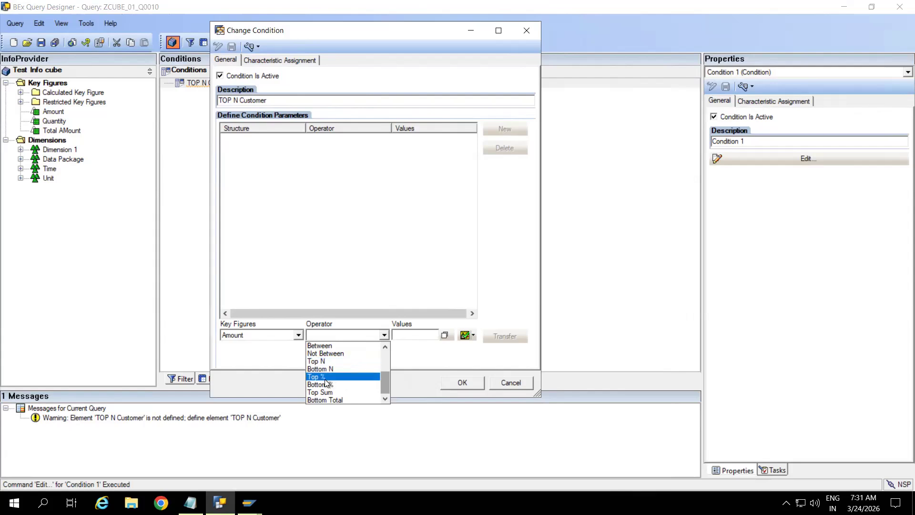
left_click(386, 363)
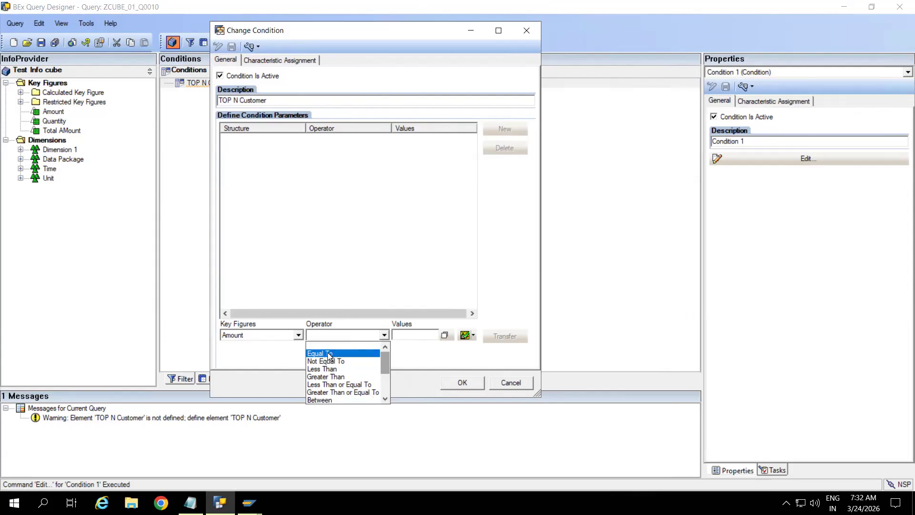
left_click(387, 380)
left_click(328, 363)
- Complete the Top N parameter with the value 20000, accept the condition and save the query
left_click(429, 334)
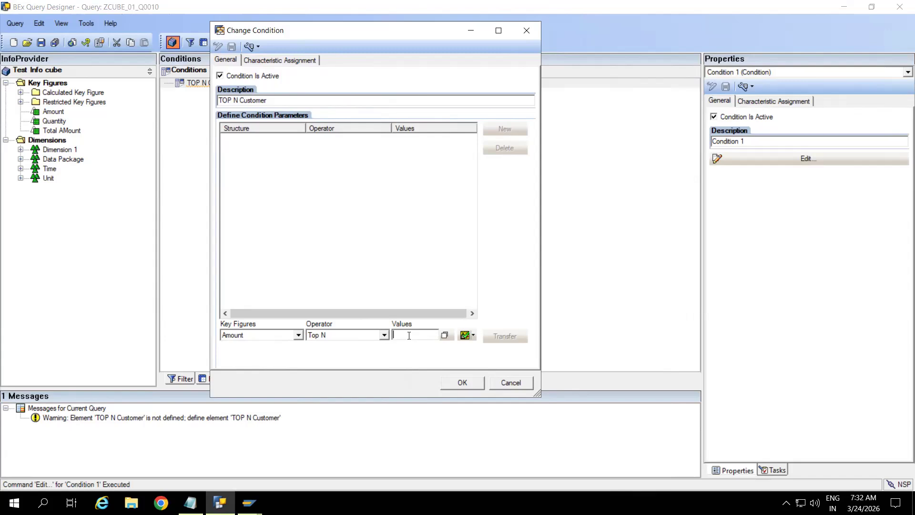
type("20000")
left_click(506, 335)
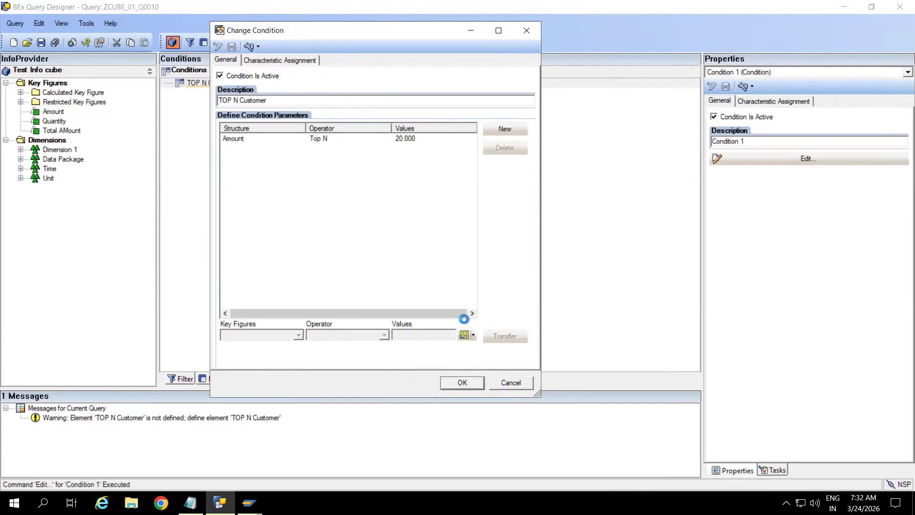
left_click(462, 383)
left_click(40, 42)
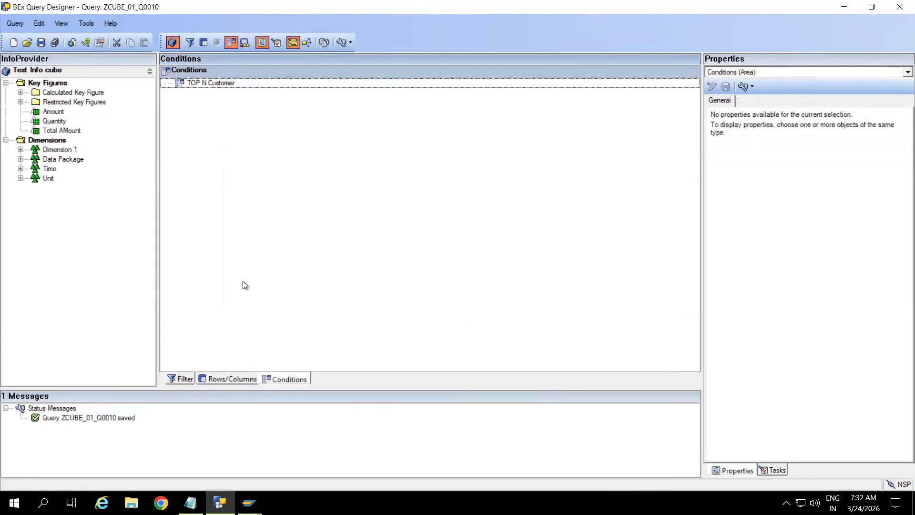
- Copy the query's technical name from its properties, switch to SAP GUI and open transaction RSRT in a new session
left_click(101, 43)
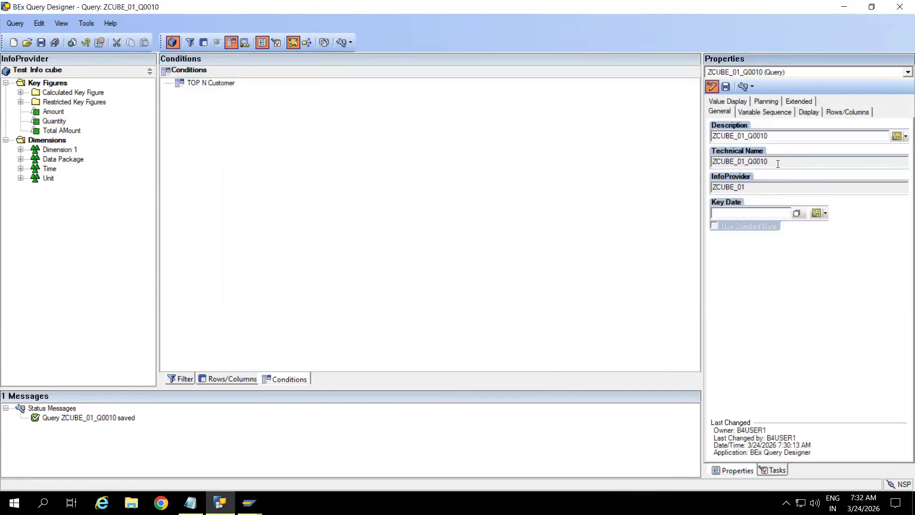
left_click_drag(778, 164, 683, 167)
mouse_move(249, 503)
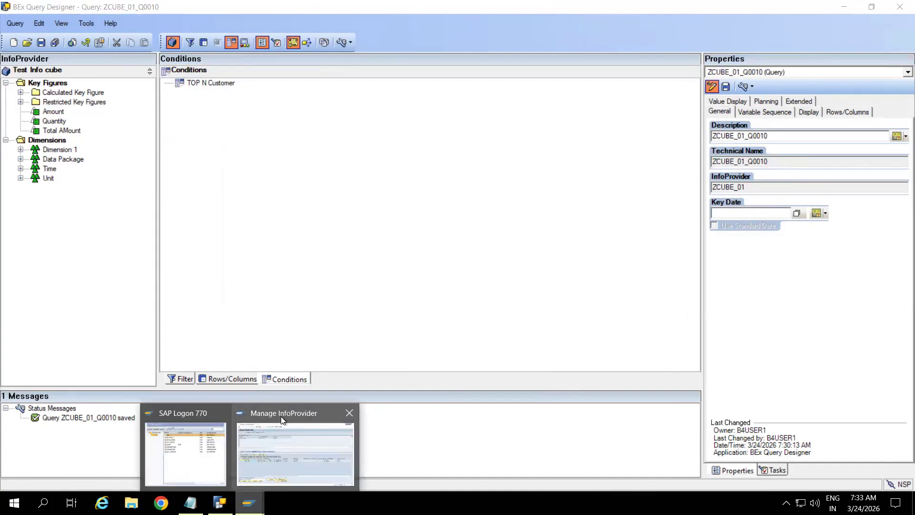
left_click(281, 416)
left_click(55, 32)
type("/oRSRT")
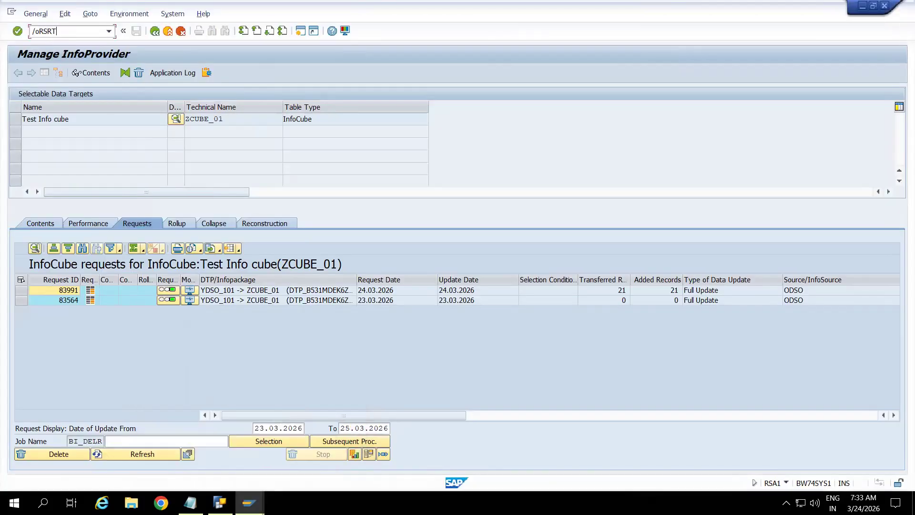
key("Return")
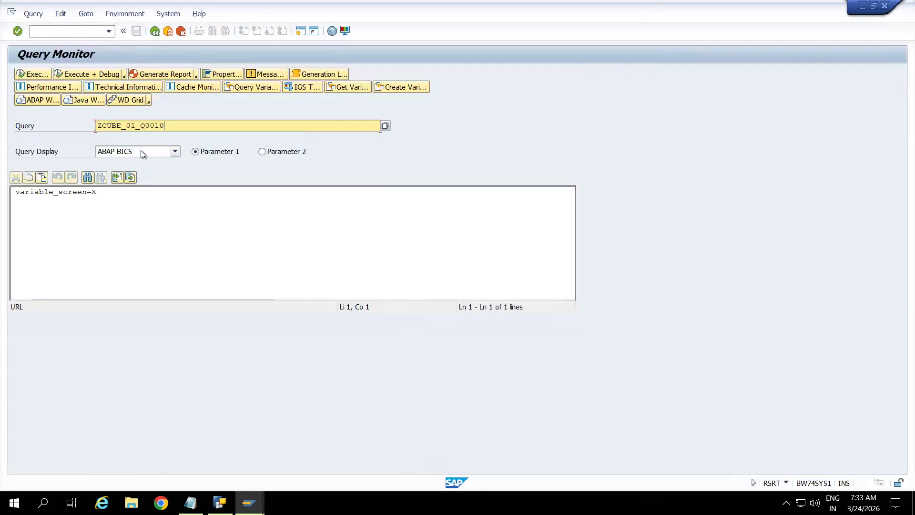
- Execute query ZCUBE_01_Q0010 in the Query Monitor with HTML as the query display
left_click(141, 152)
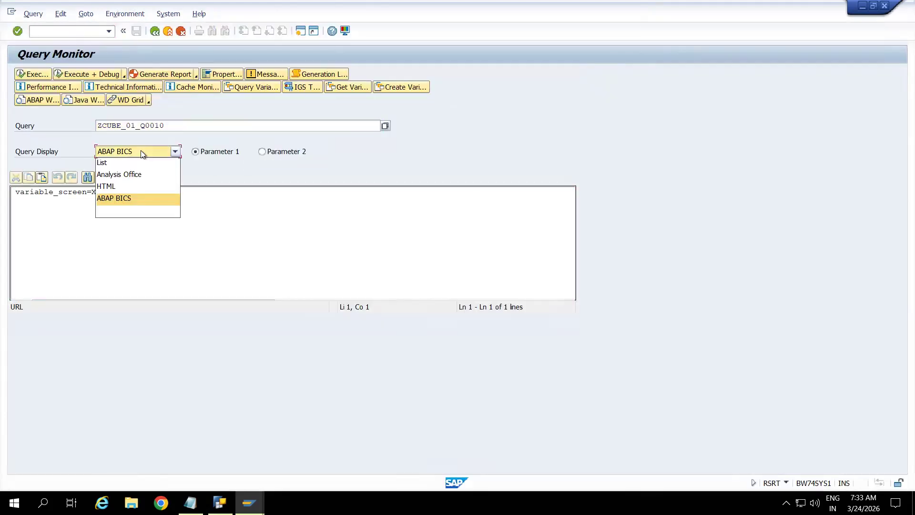
left_click(104, 187)
left_click(36, 75)
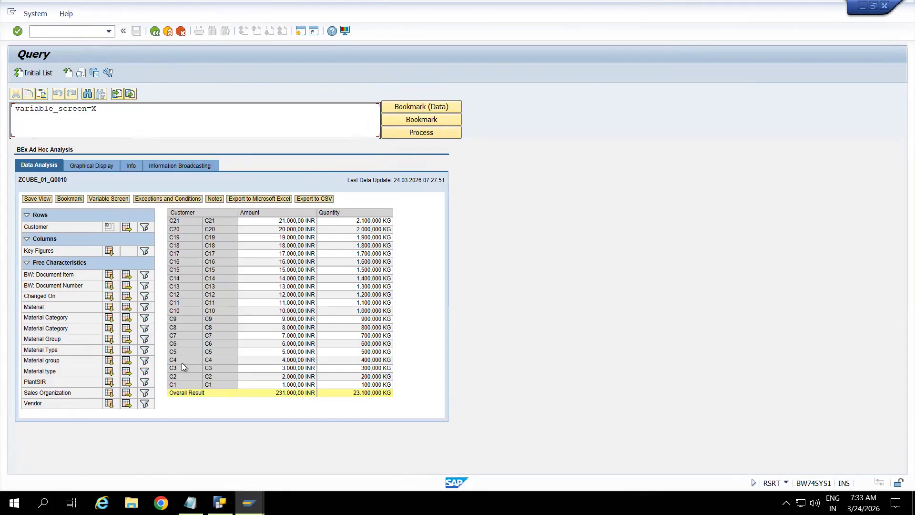
- Leave the query result for the Query Monitor's initial screen and switch to BEx Query Designer
left_click(154, 33)
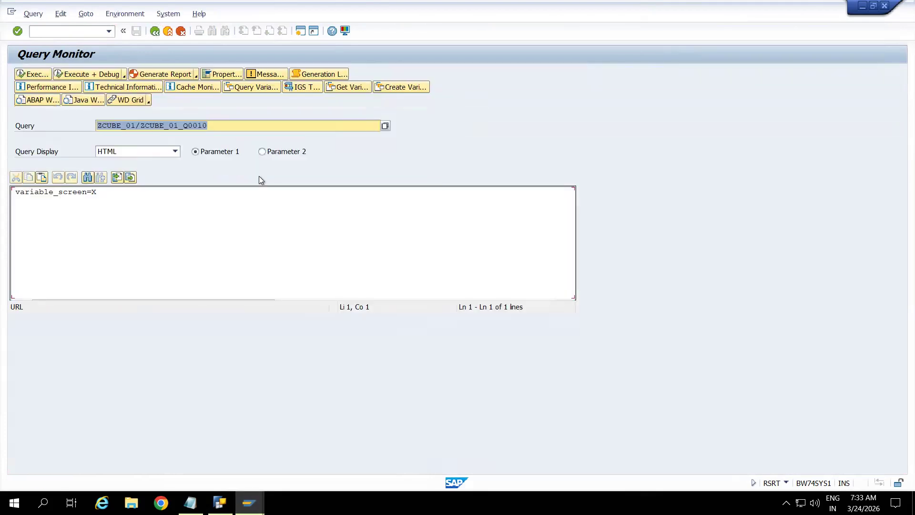
left_click(36, 74)
left_click(219, 503)
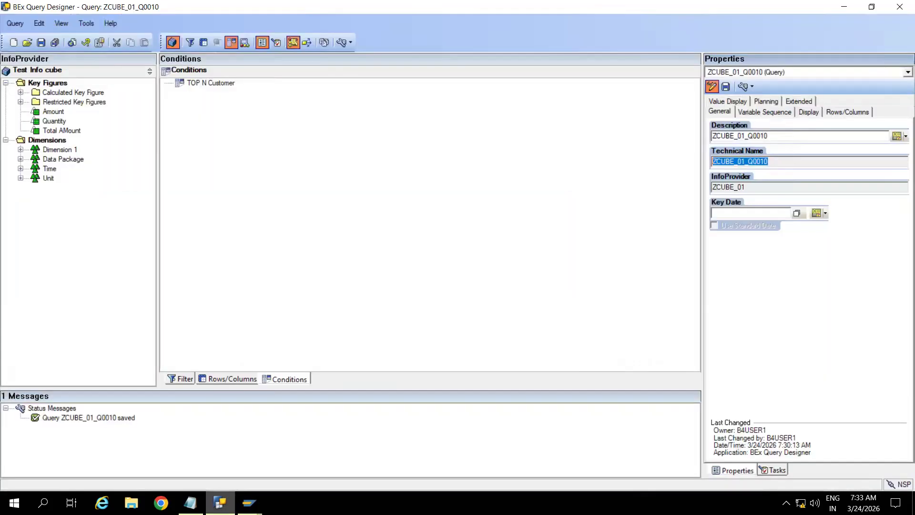
- Set the Top N value of the Amount parameter in the TOP N Customer condition to 5, accept it and save the query
double_click(204, 82)
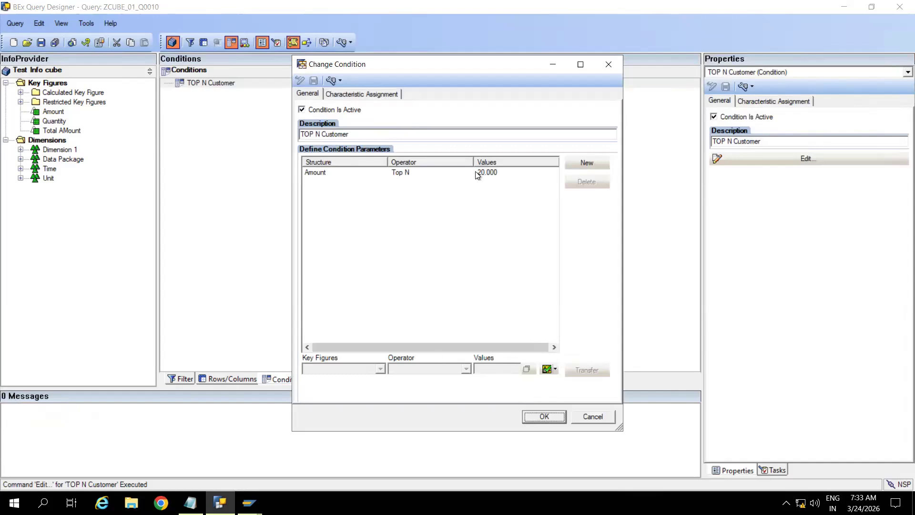
left_click(321, 173)
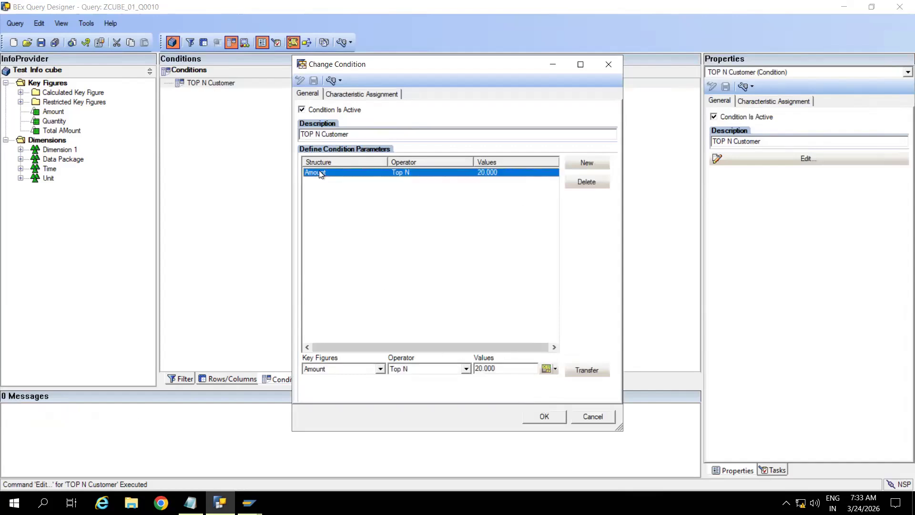
left_click(509, 368)
key("BackSpace")
key("BackSpace")
key("BackSpace")
key("BackSpace")
key("BackSpace")
key("BackSpace")
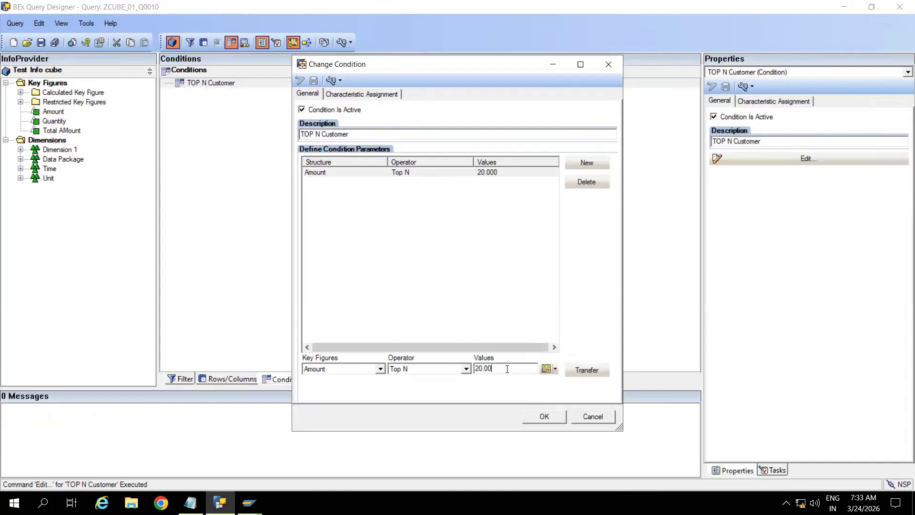
type("5")
left_click(586, 370)
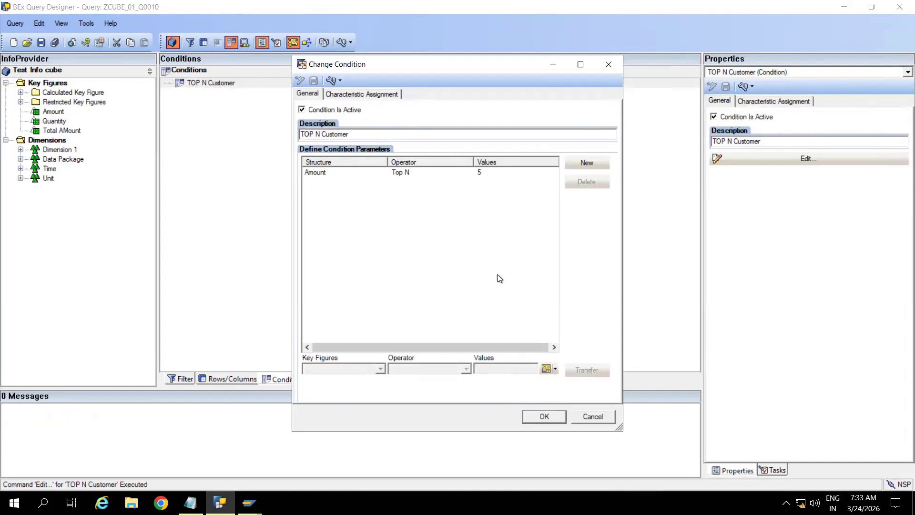
left_click(547, 417)
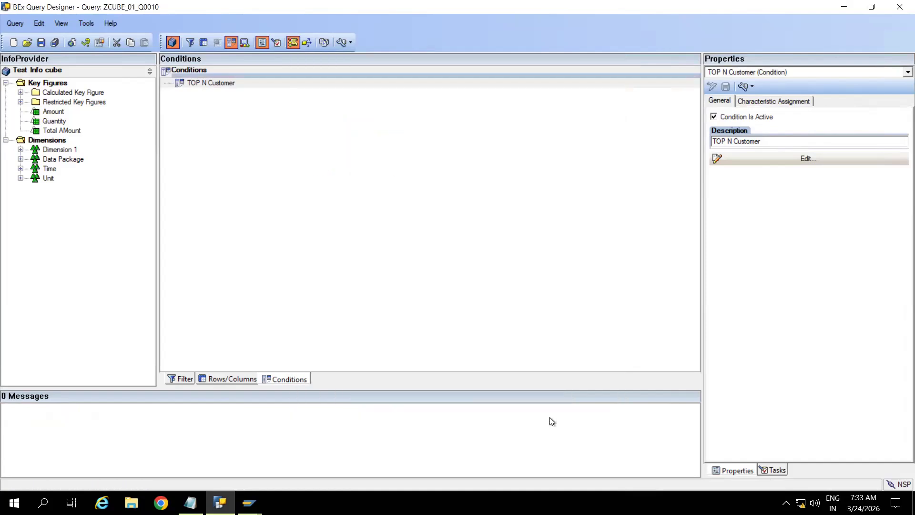
left_click(42, 43)
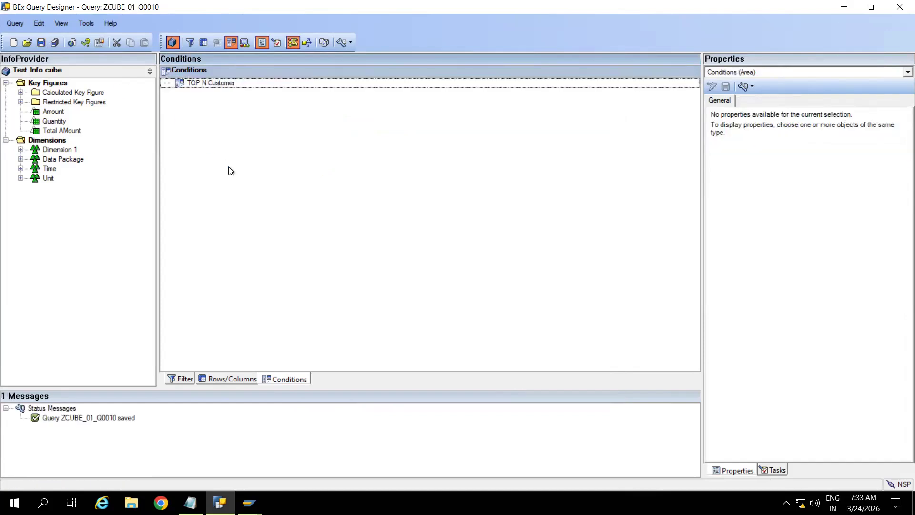
- Switch back to SAP GUI and execute query ZCUBE_01_Q0010 again in the Query Monitor
key("alt+Tab")
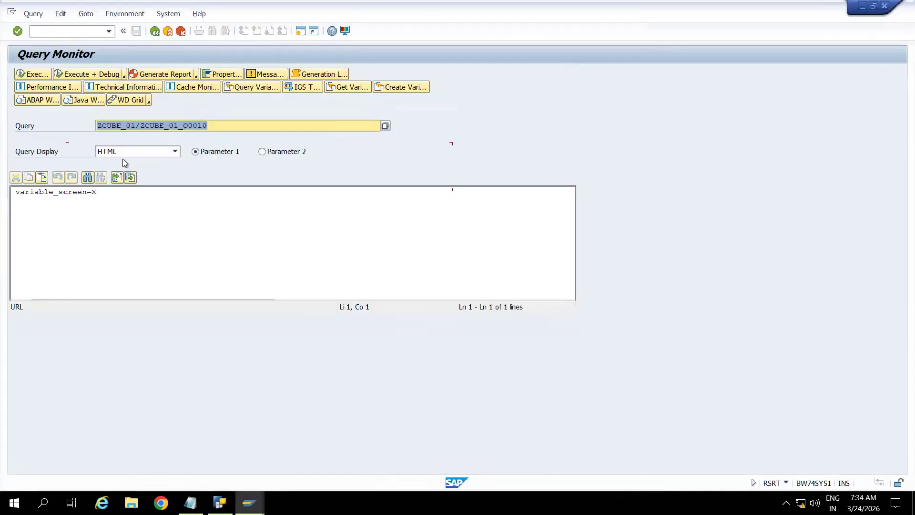
left_click(39, 73)
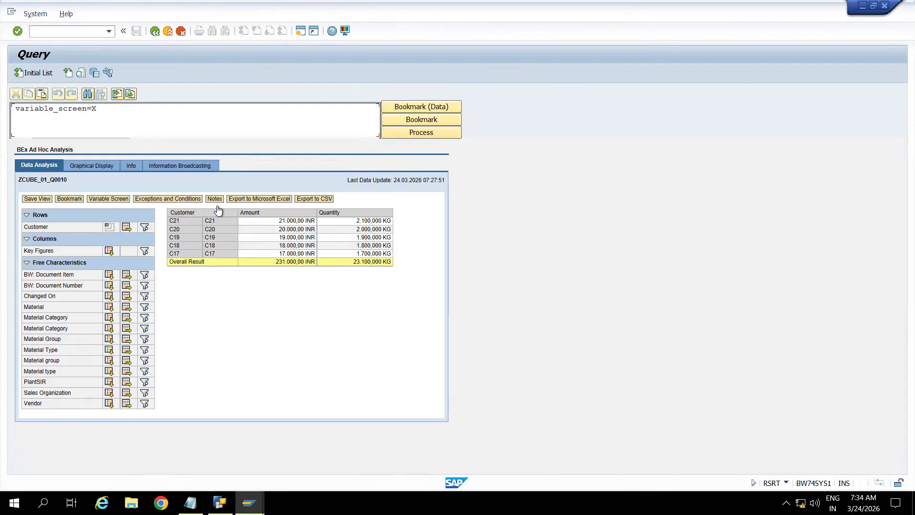
- In the result's characteristic properties for Customer, set the display to Key and transfer the setting
right_click(184, 214)
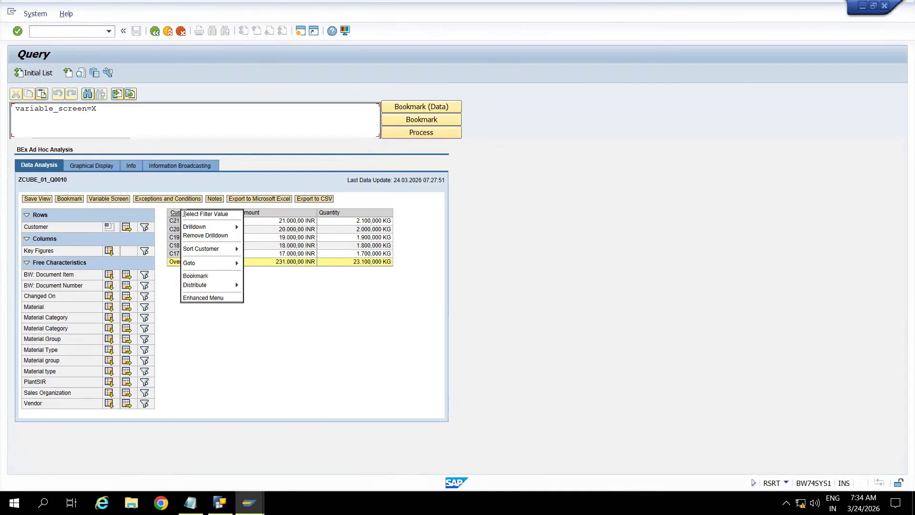
left_click(221, 299)
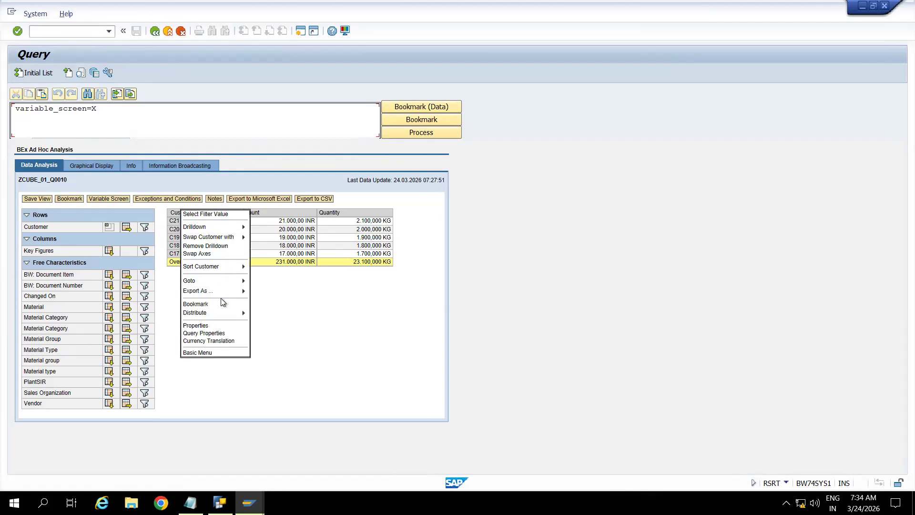
left_click(199, 326)
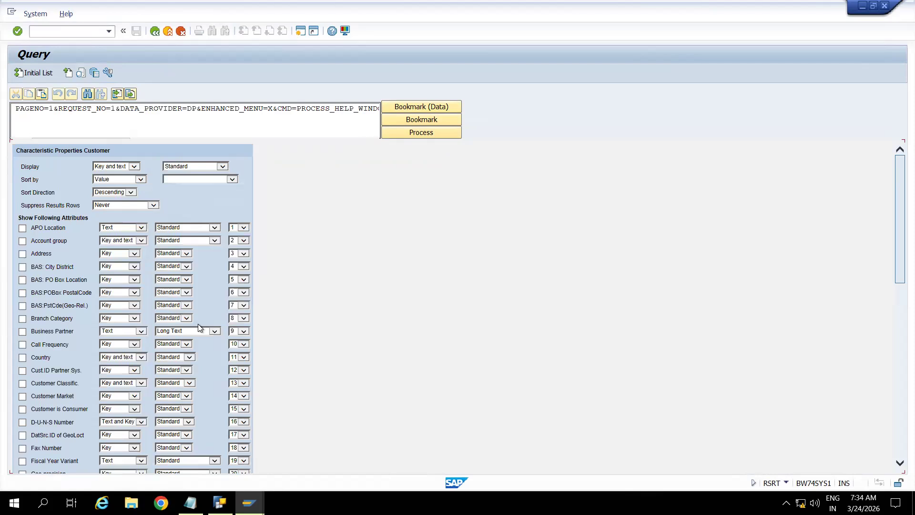
left_click(134, 166)
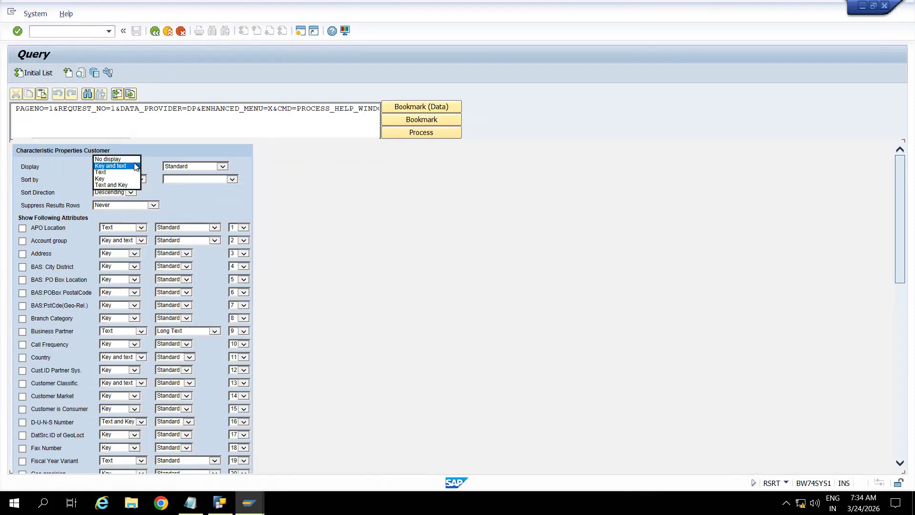
left_click(101, 179)
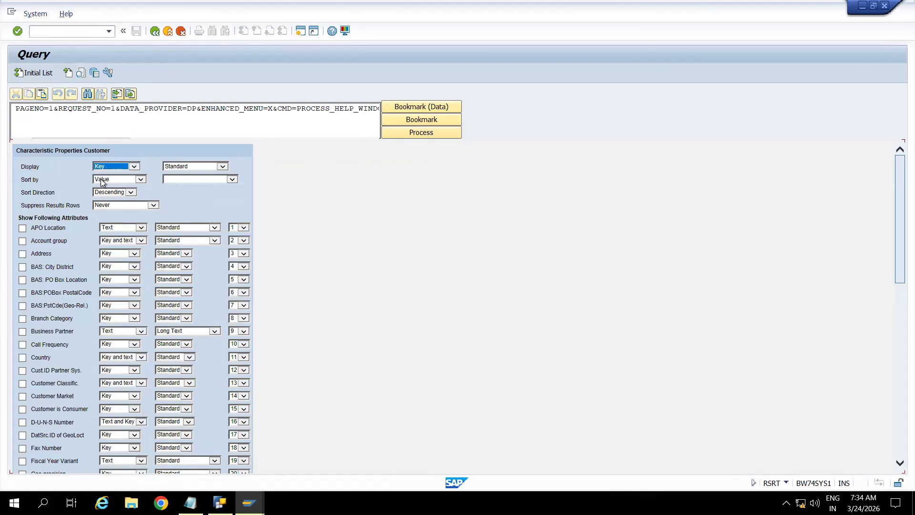
left_click(898, 341)
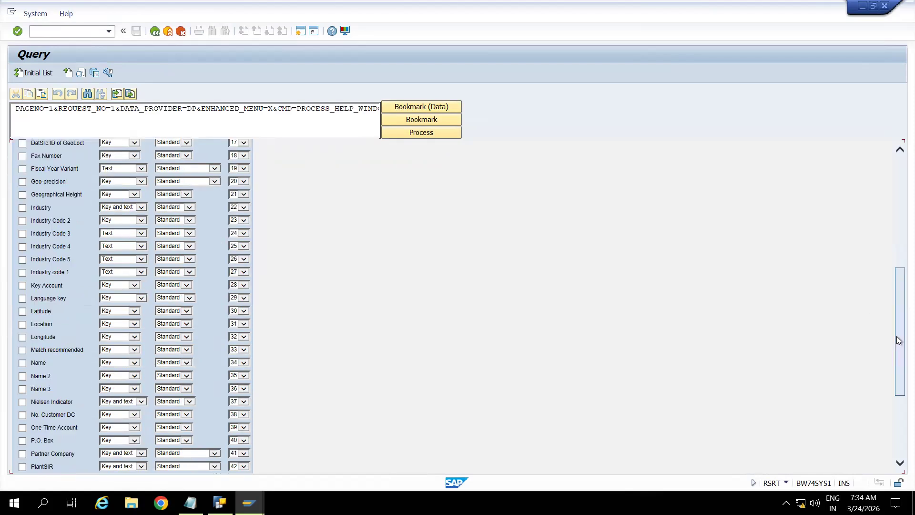
left_click_drag(897, 337, 896, 477)
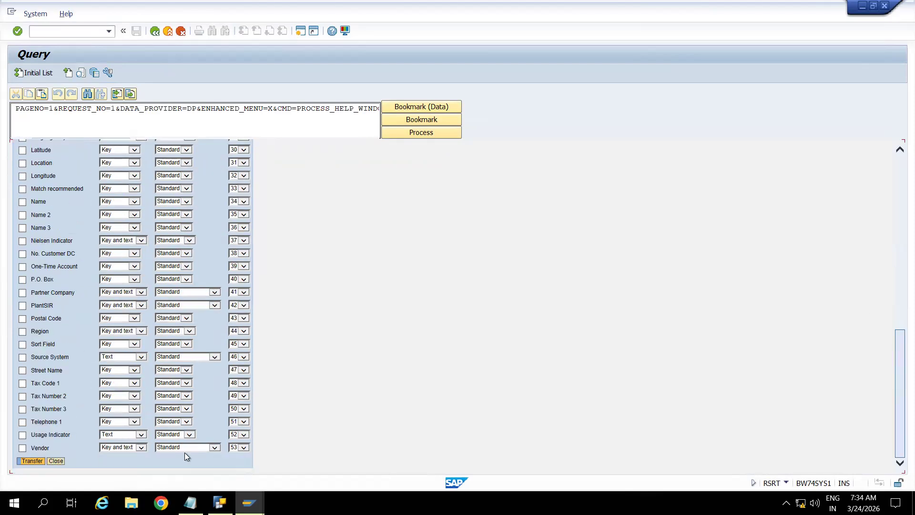
left_click(63, 461)
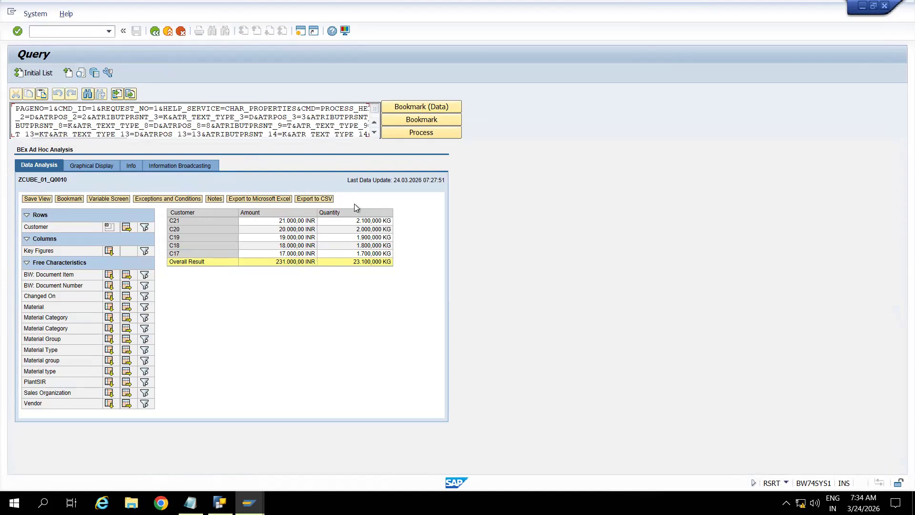
- Switch to BEx Query Designer and examine the display properties of the Amount key figure and the Customer row characteristic
left_click(220, 503)
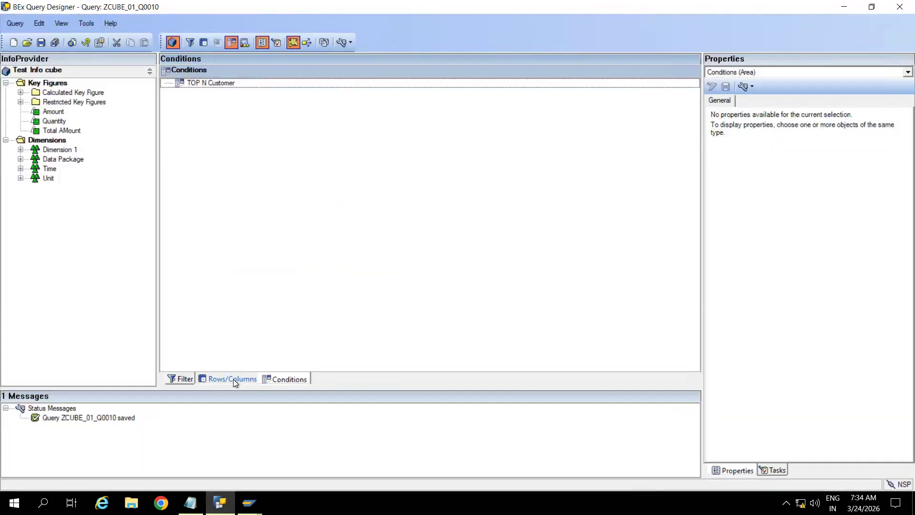
left_click(233, 379)
left_click(368, 93)
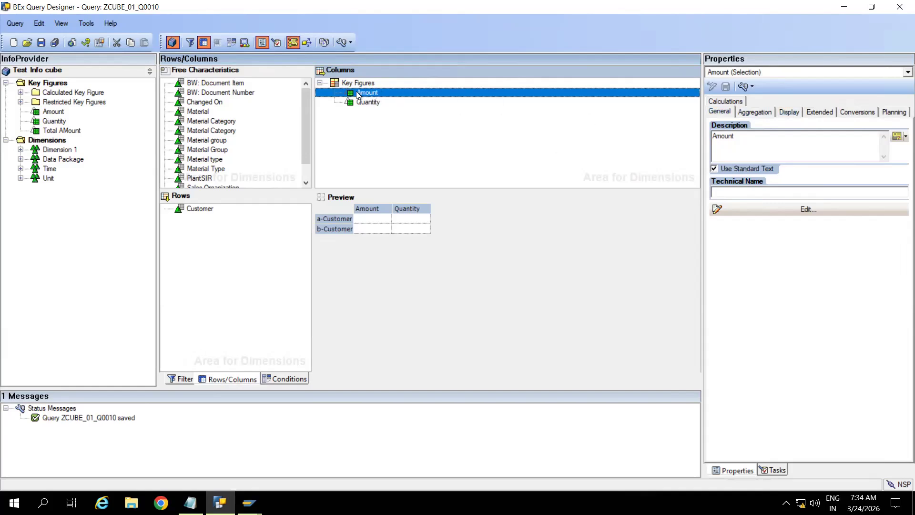
left_click(786, 111)
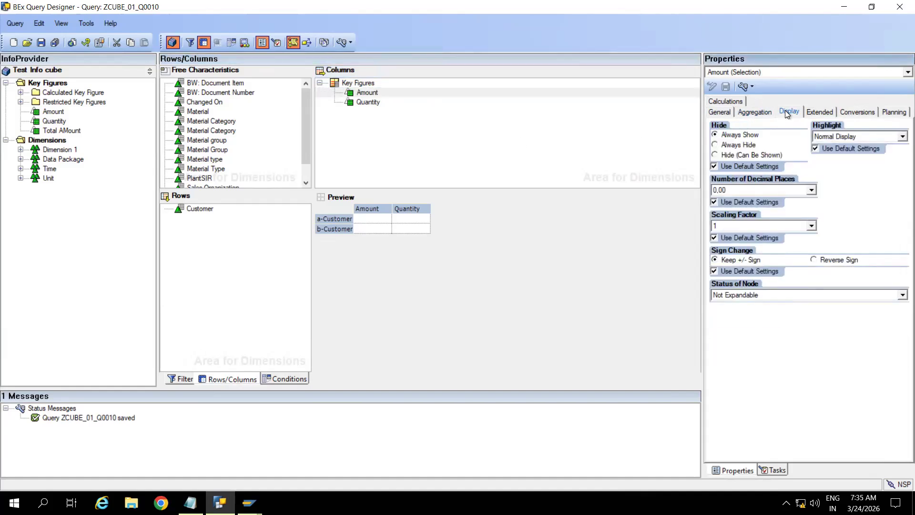
left_click(367, 94)
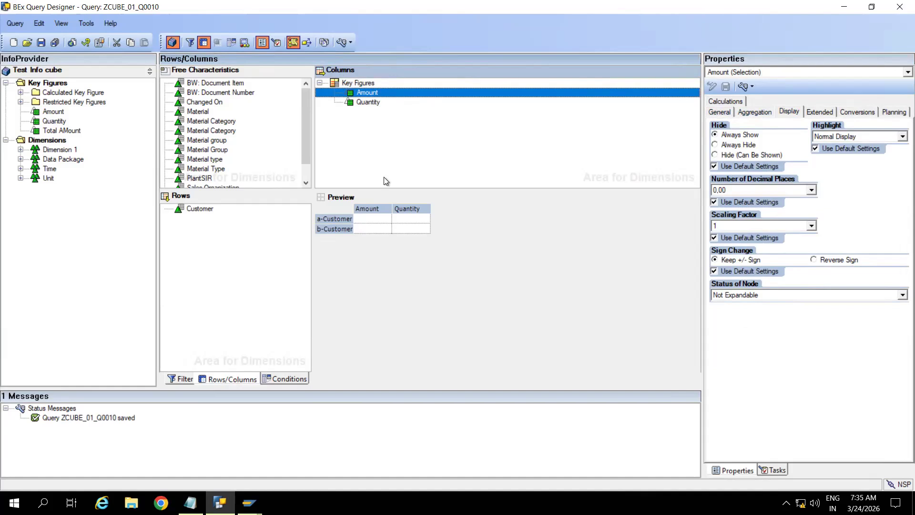
left_click(200, 209)
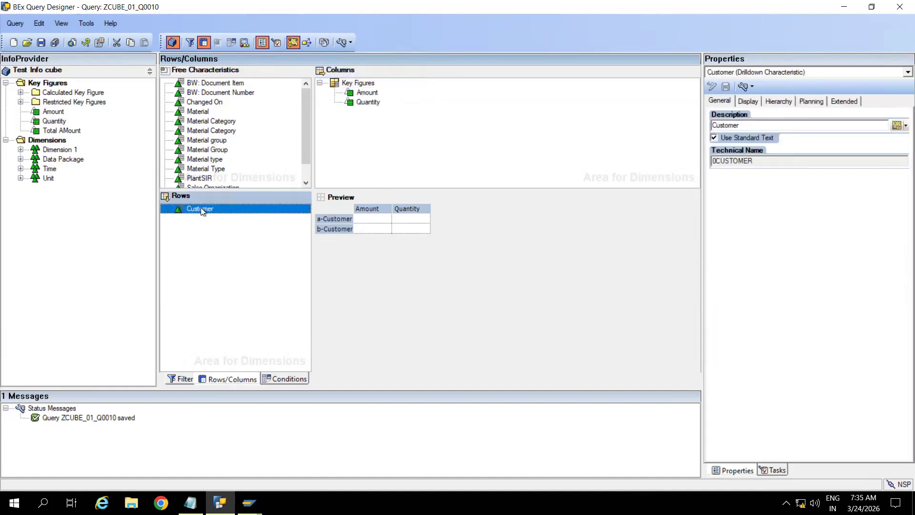
left_click(751, 101)
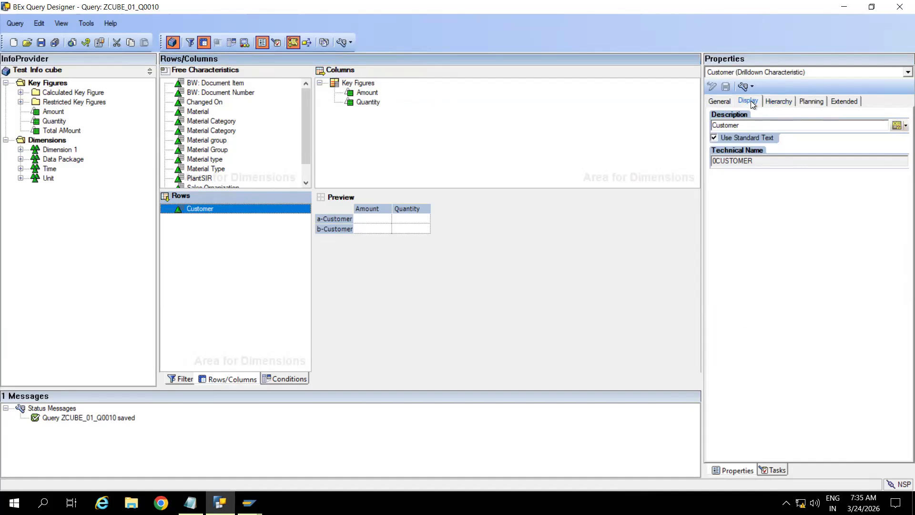
left_click(211, 208)
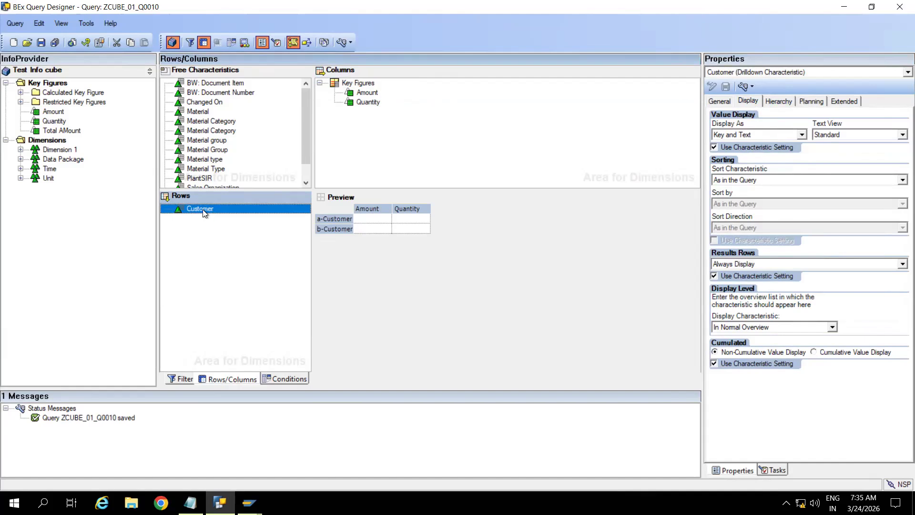
- Set the number of decimal places of the Amount key figure to 0
left_click(370, 93)
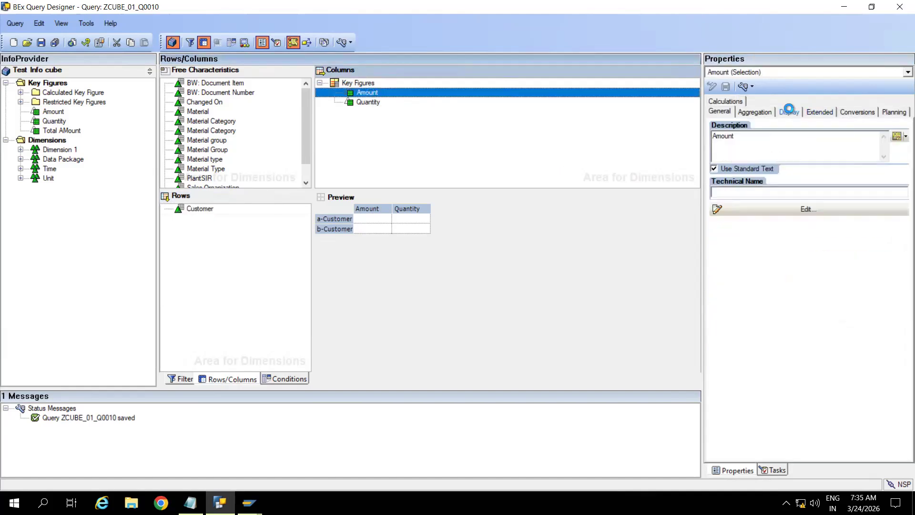
left_click(790, 111)
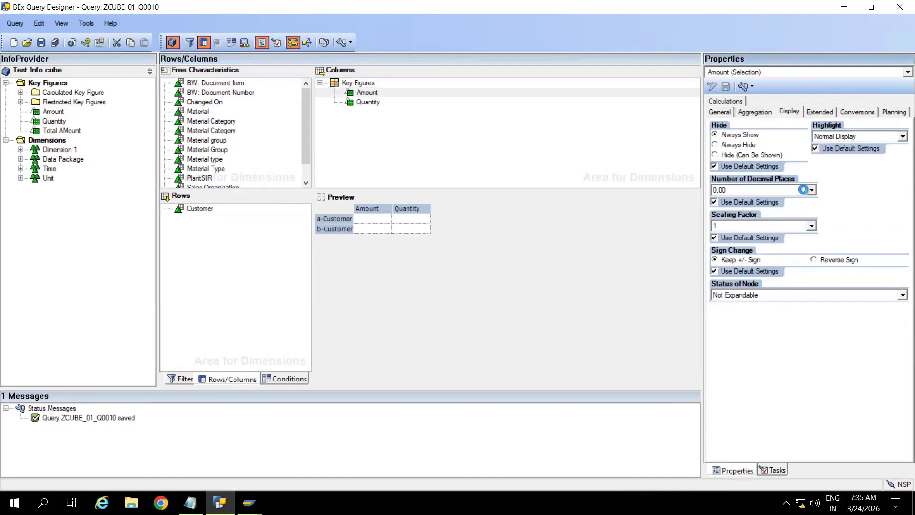
left_click(812, 190)
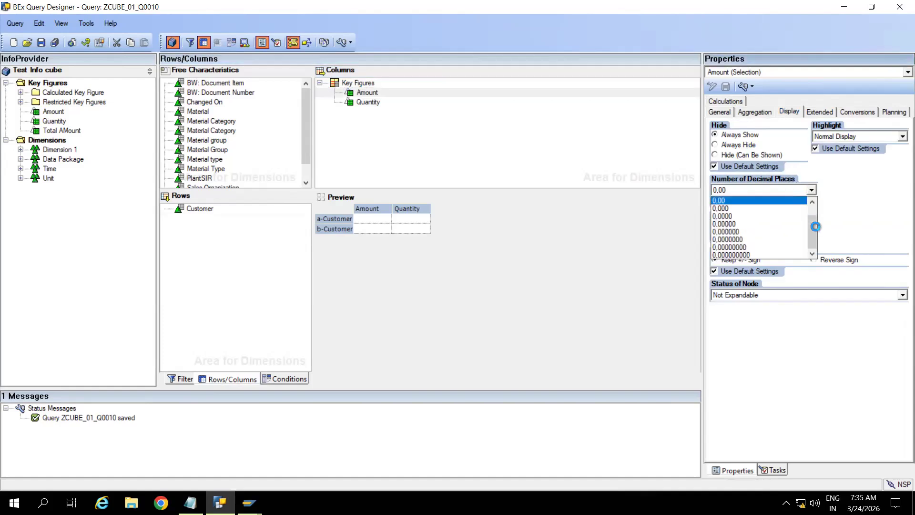
left_click_drag(815, 226, 813, 208)
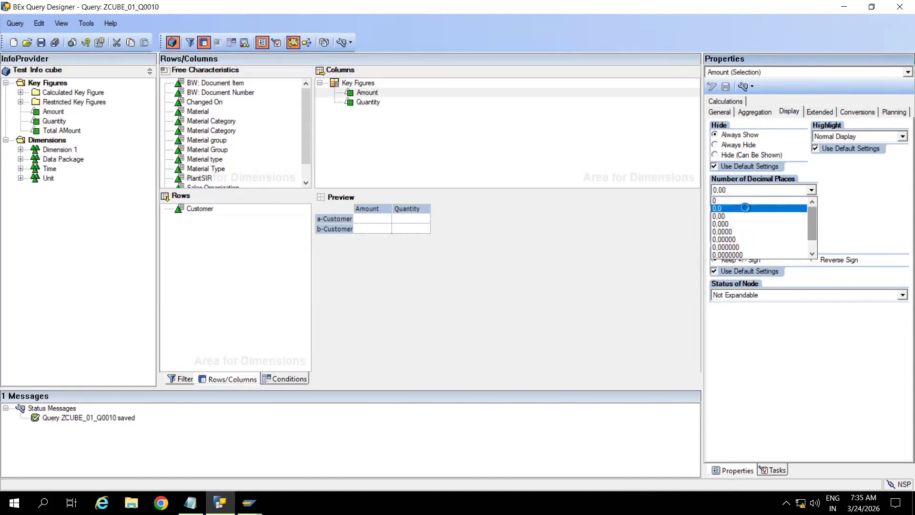
left_click(721, 201)
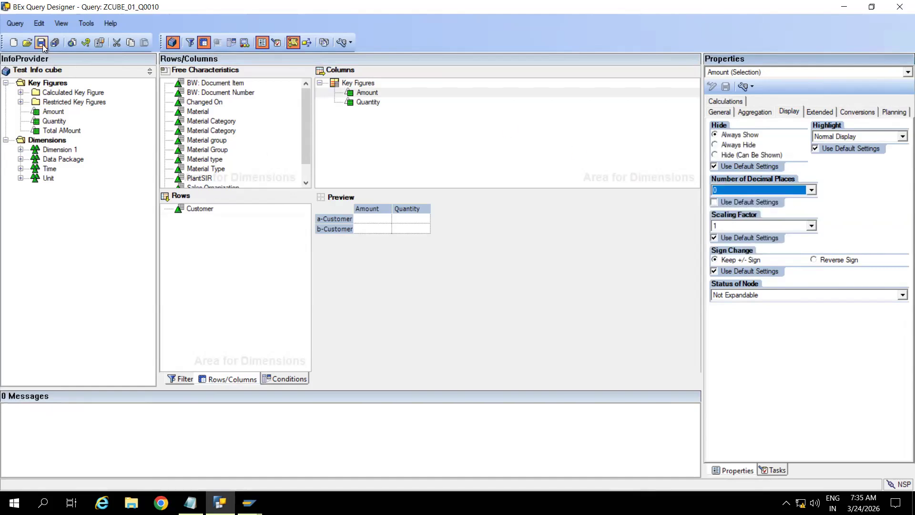
- Set the number of decimal places of the Quantity key figure to 0 and save the query
left_click(365, 102)
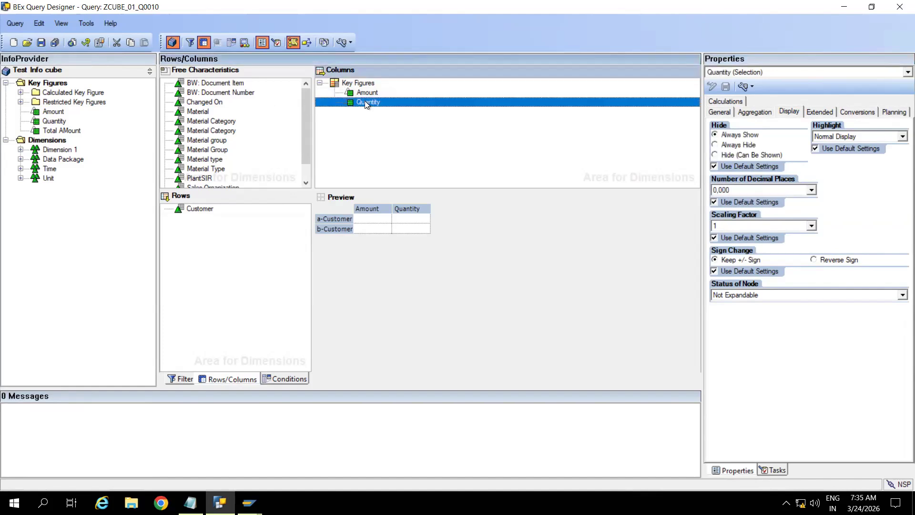
left_click(811, 190)
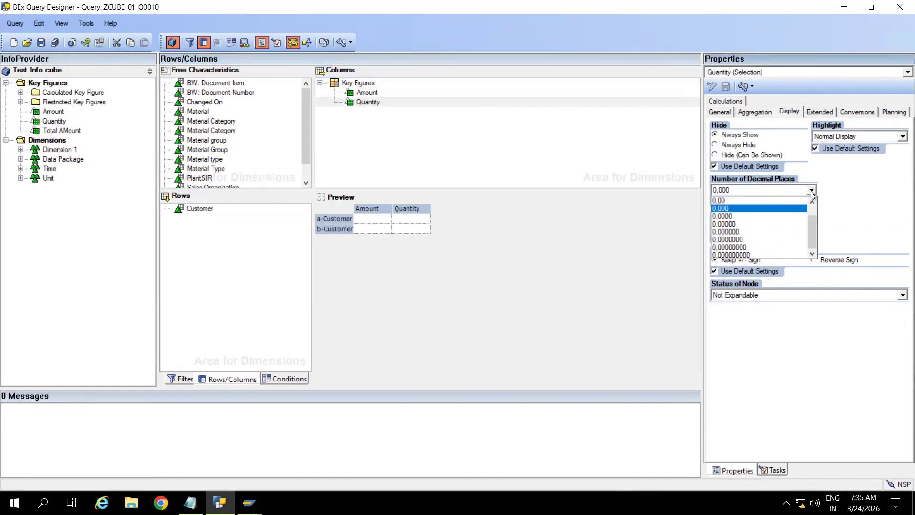
left_click(813, 203)
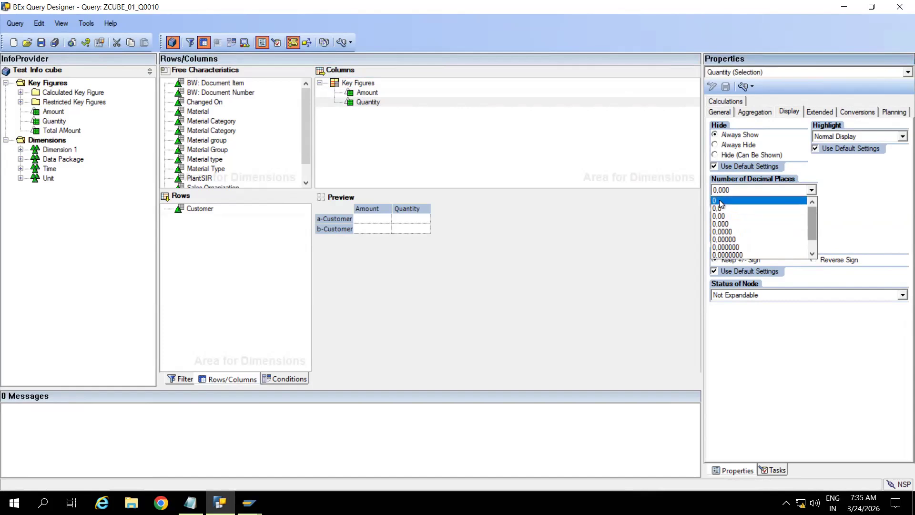
left_click(739, 200)
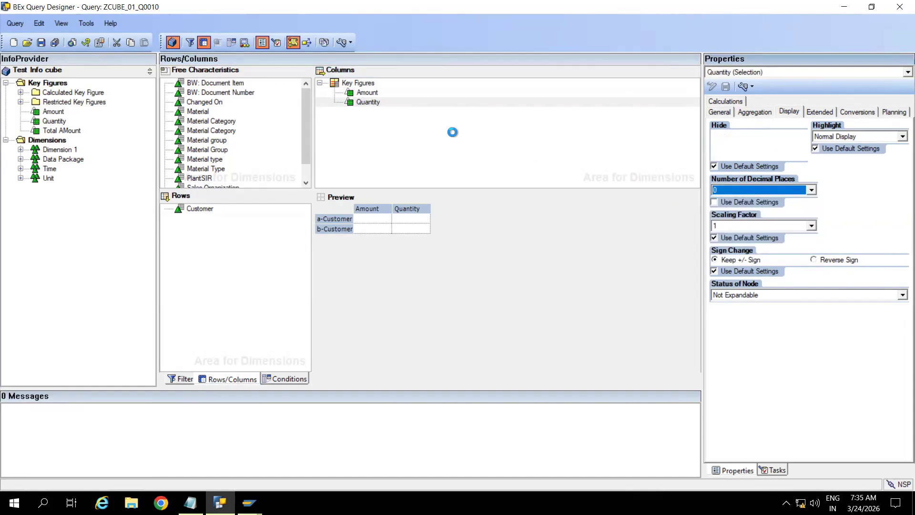
left_click(41, 42)
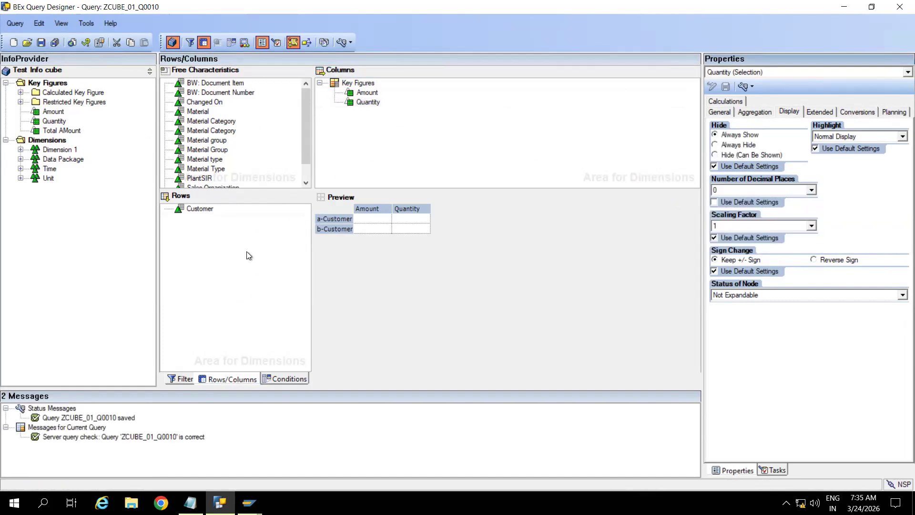
- Switch to the SAP GUI session, return to the Query Monitor and execute query ZCUBE_01_Q0010 again
key("alt+Tab")
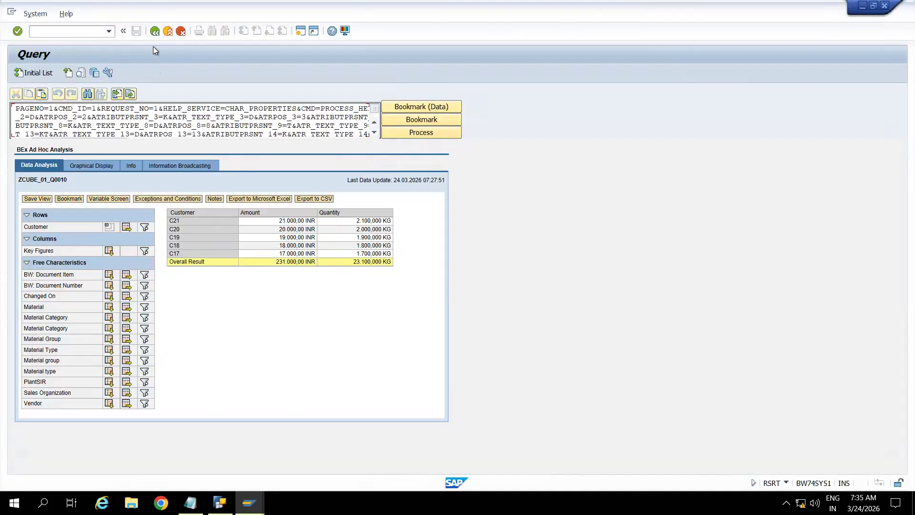
left_click(153, 36)
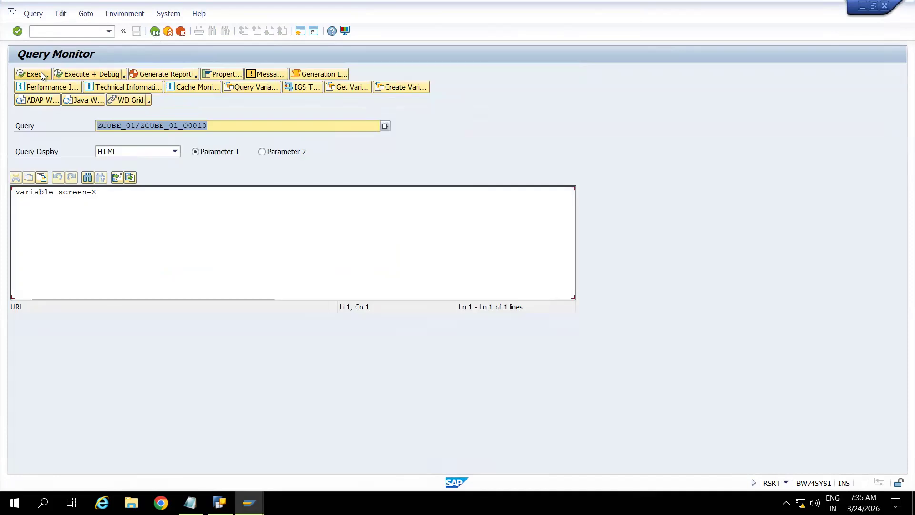
left_click(41, 75)
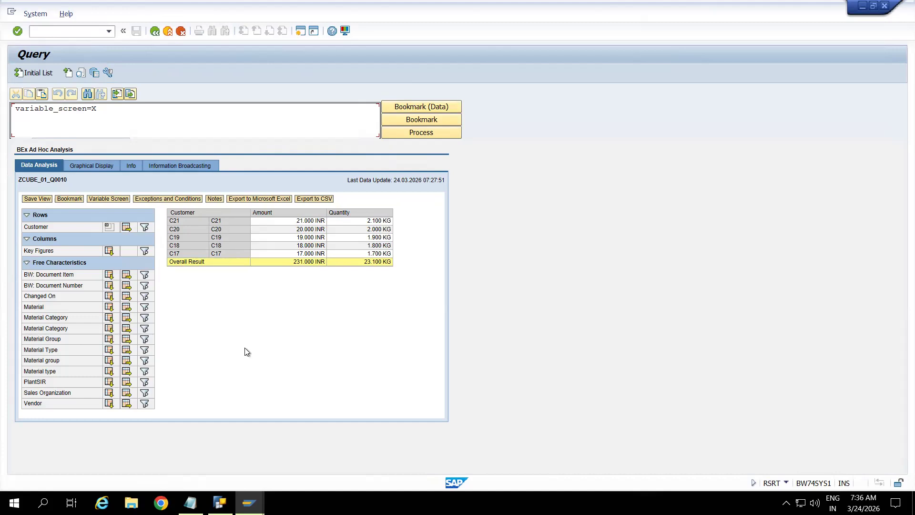
- In BEx Query Designer, set the Customer row characteristic's value display to Key and save the query
key("alt+Tab")
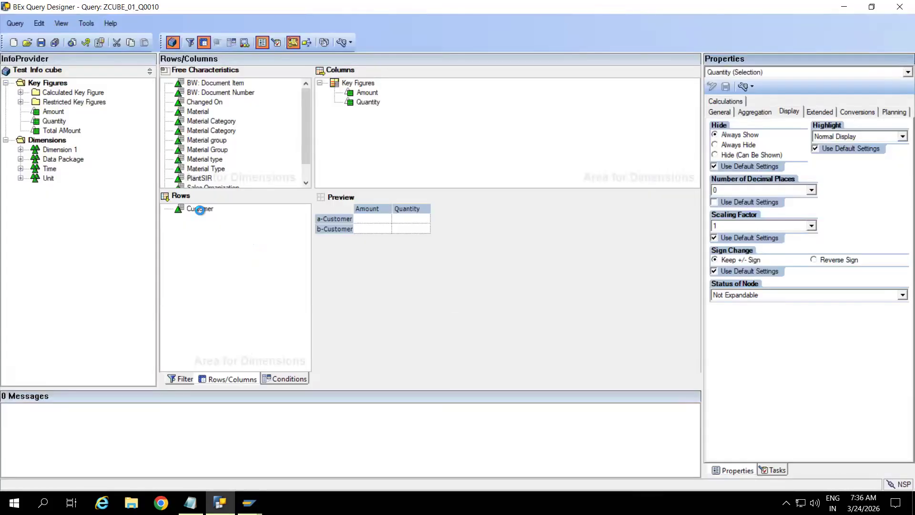
left_click(200, 210)
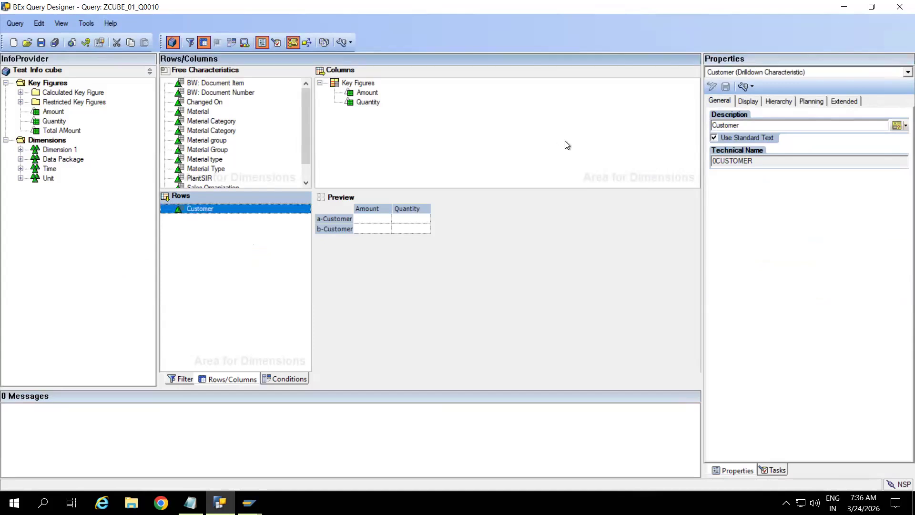
left_click(751, 102)
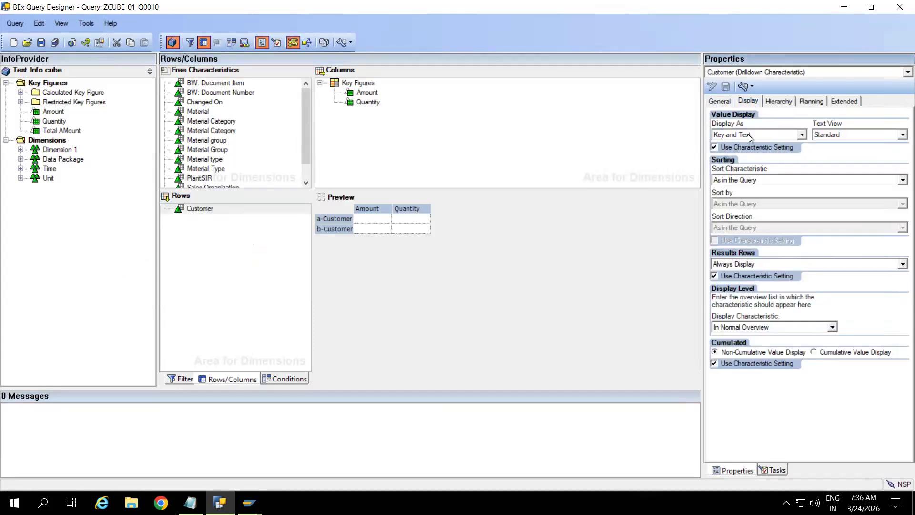
left_click(803, 135)
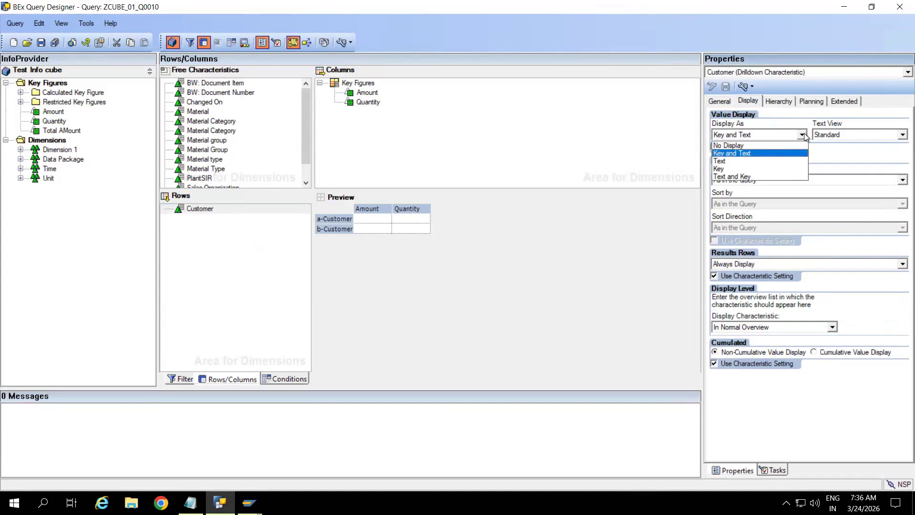
left_click(724, 170)
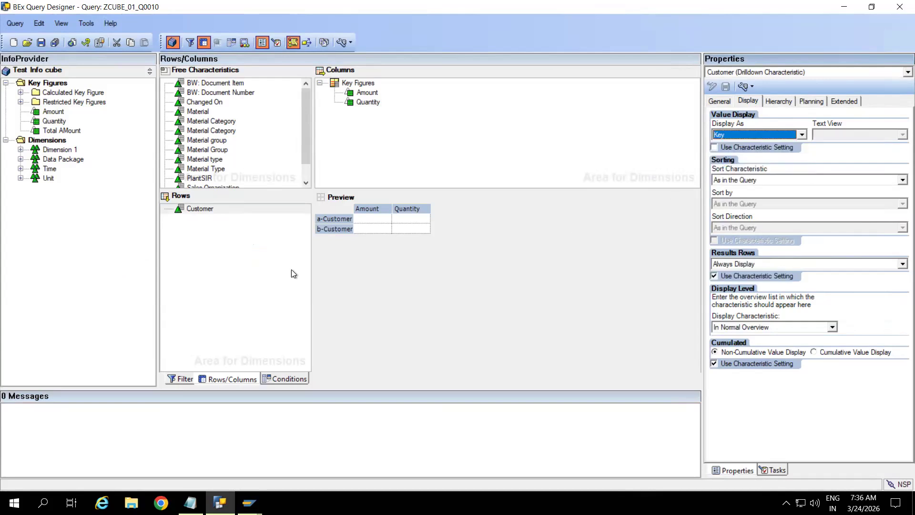
left_click(42, 42)
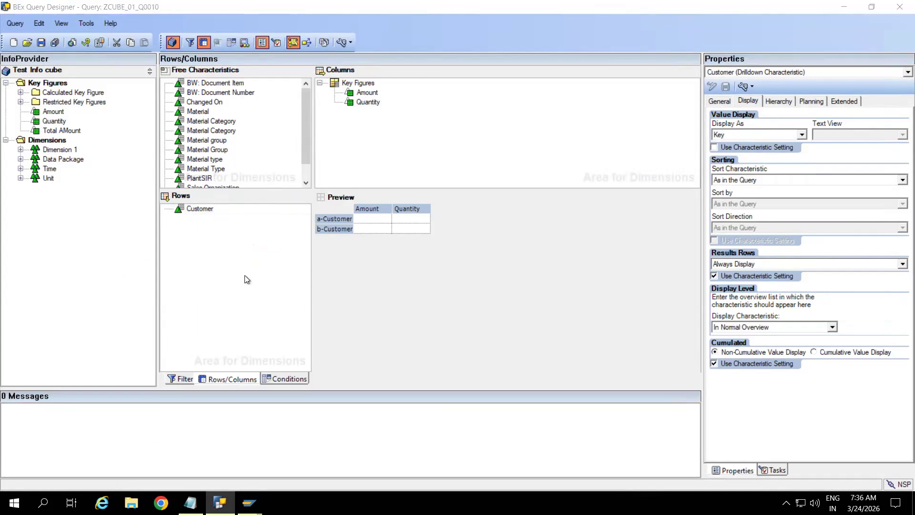
- Go back to RSRT and rerun the query to check the Customer display
key("alt+Tab")
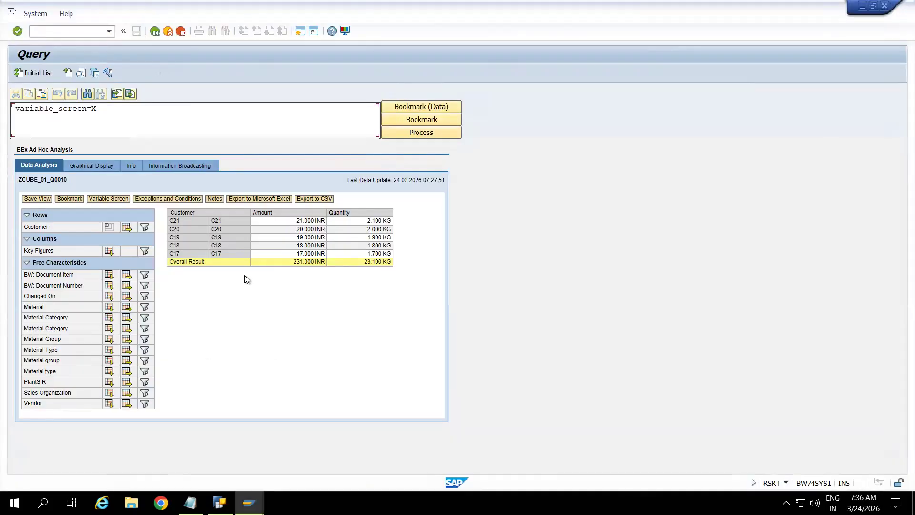
left_click(155, 31)
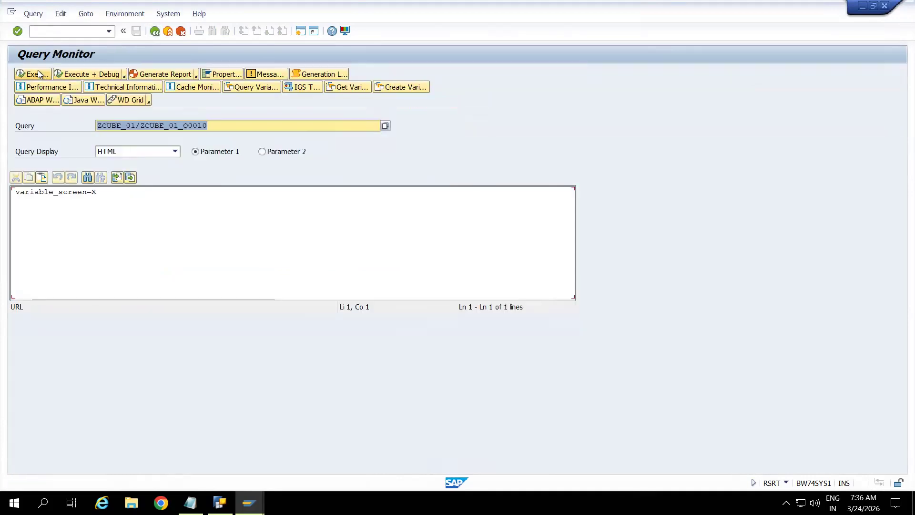
left_click(38, 72)
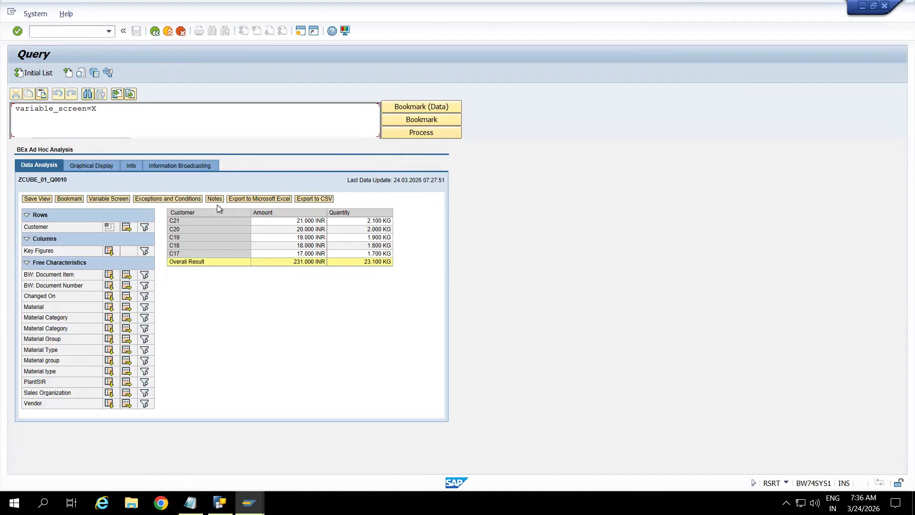
- In the result's characteristic properties for Customer, set the display to Key and text, transfer it and return to the Query Monitor
right_click(186, 214)
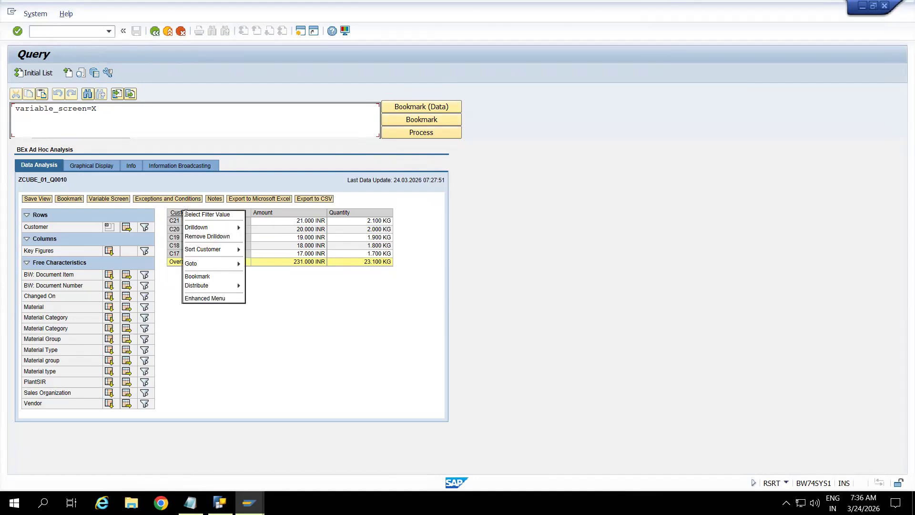
left_click(212, 299)
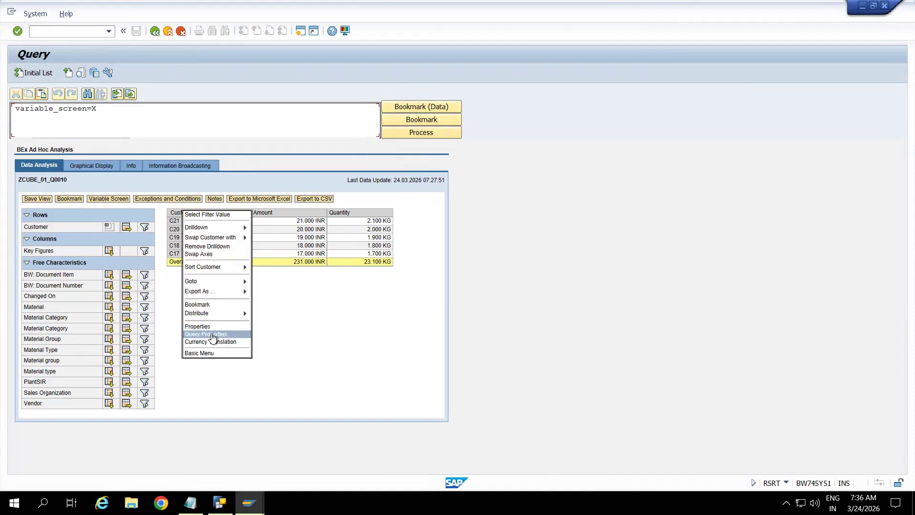
left_click(198, 327)
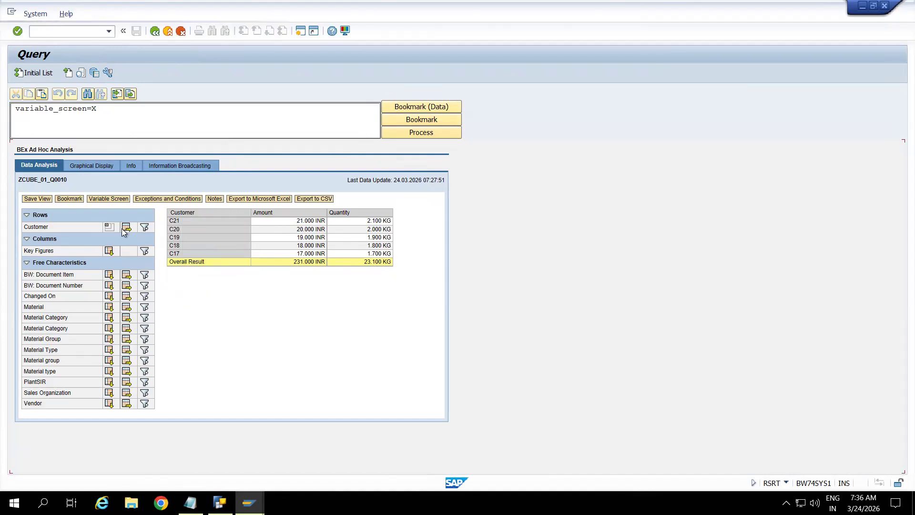
left_click(134, 167)
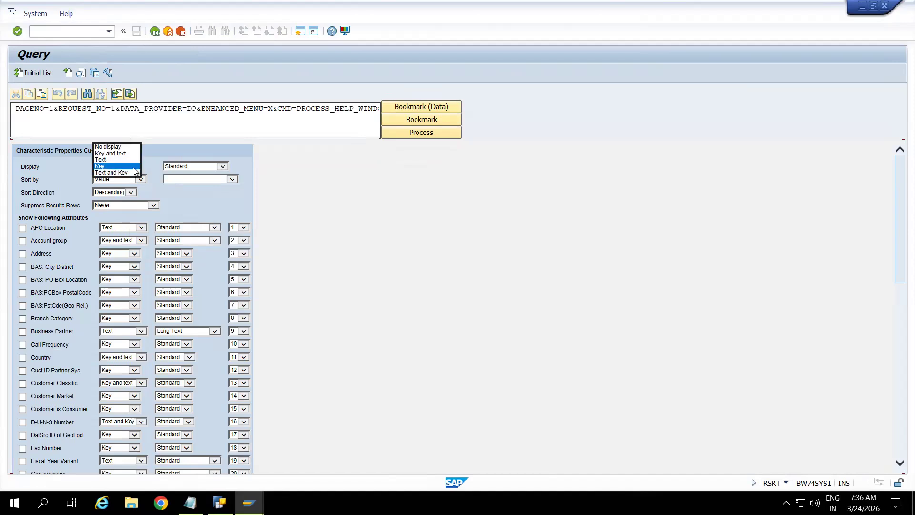
left_click(104, 153)
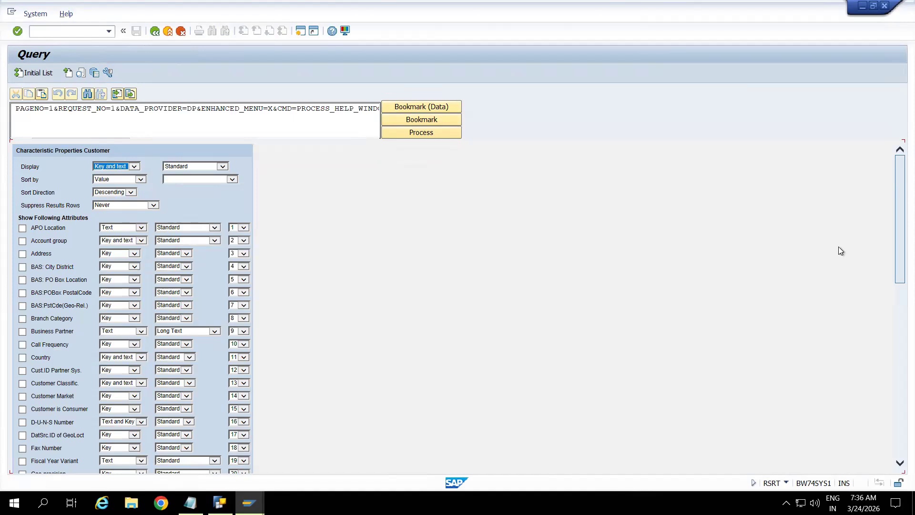
left_click_drag(898, 228, 899, 446)
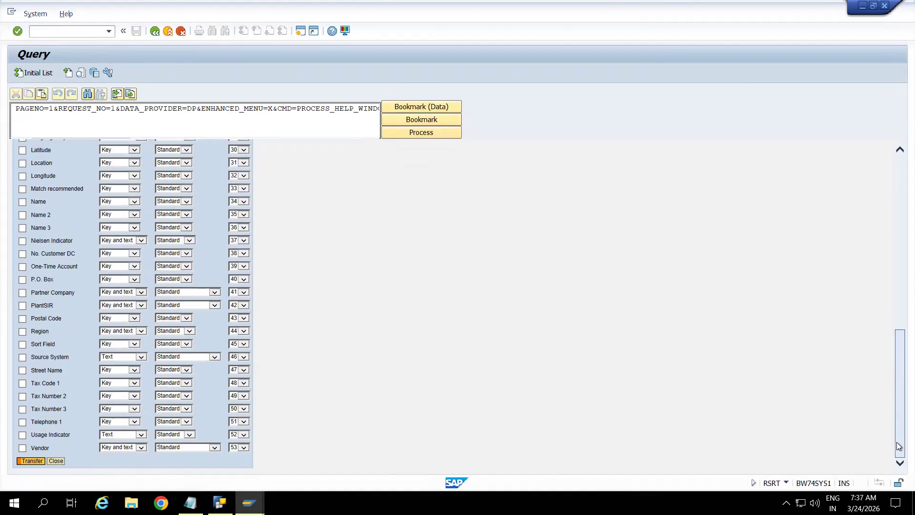
left_click(32, 461)
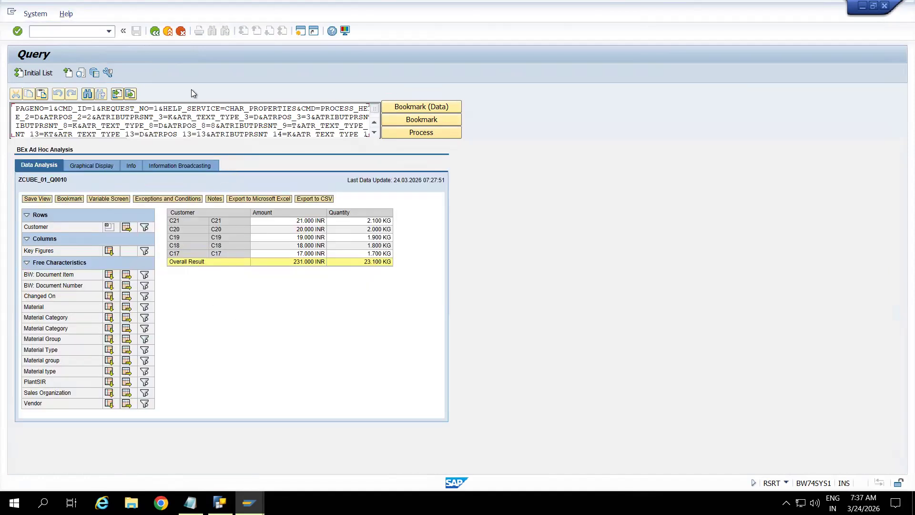
left_click(155, 32)
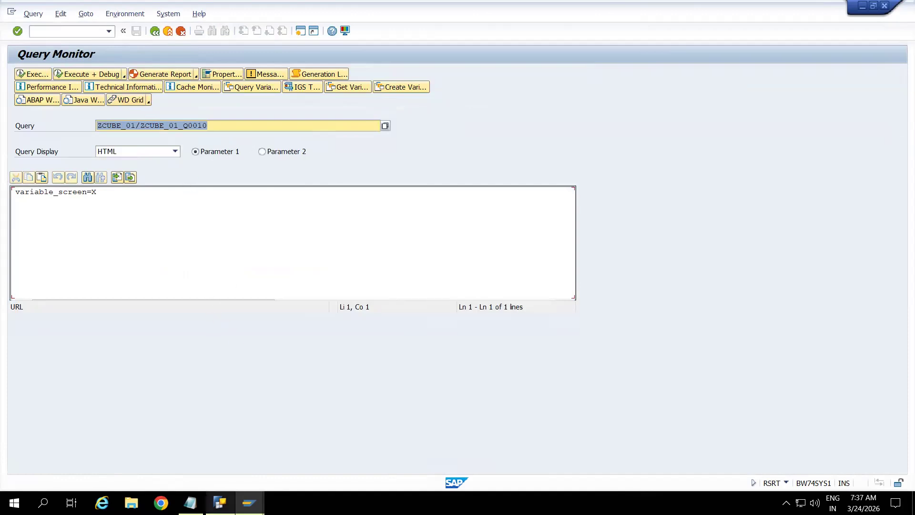
- Look at the Customer display setting in BEx Query Designer, and execute the query in RSRT again
left_click(220, 503)
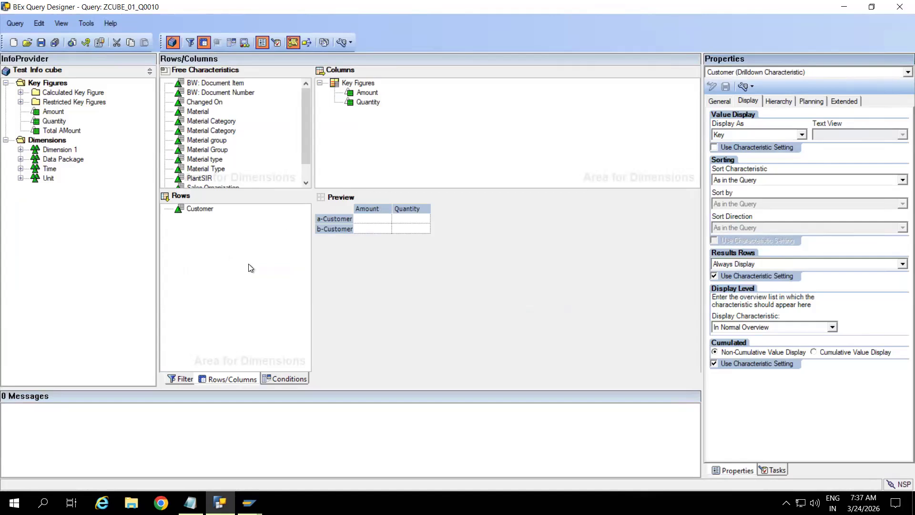
key("alt+Tab")
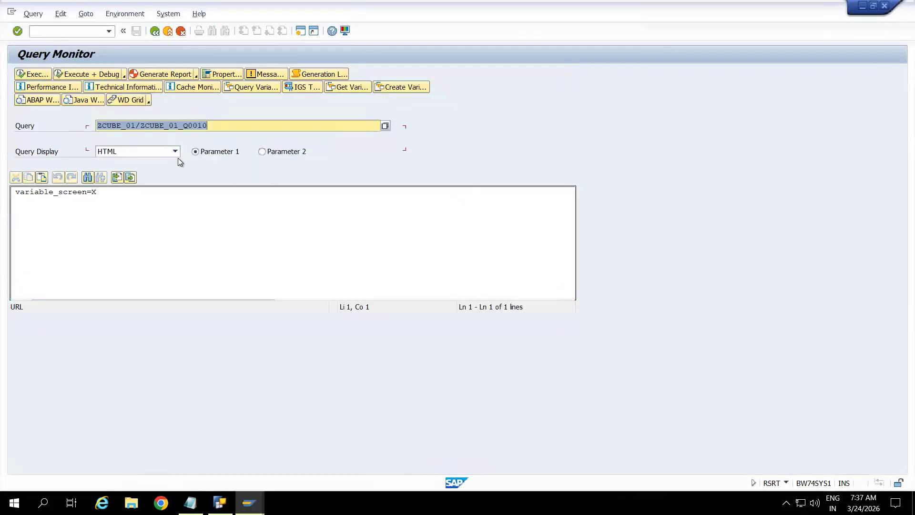
left_click(44, 73)
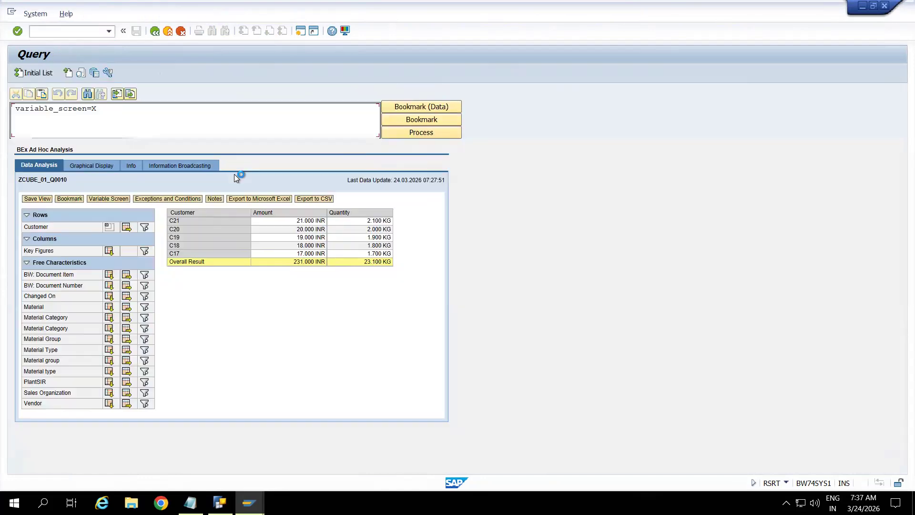
left_click(220, 503)
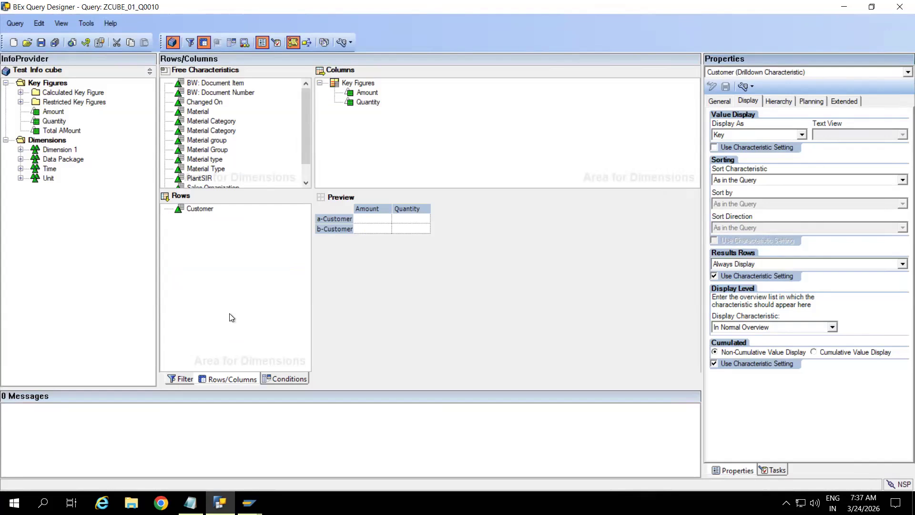
left_click(249, 502)
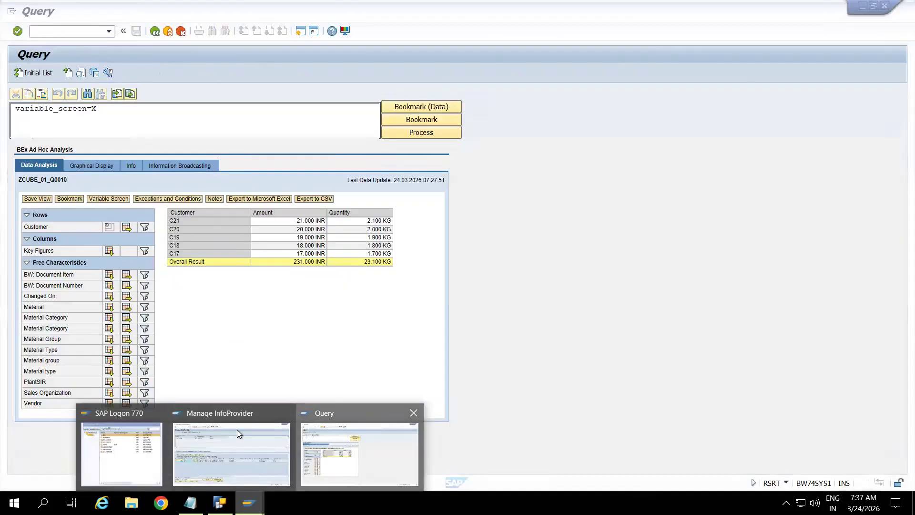
left_click(237, 430)
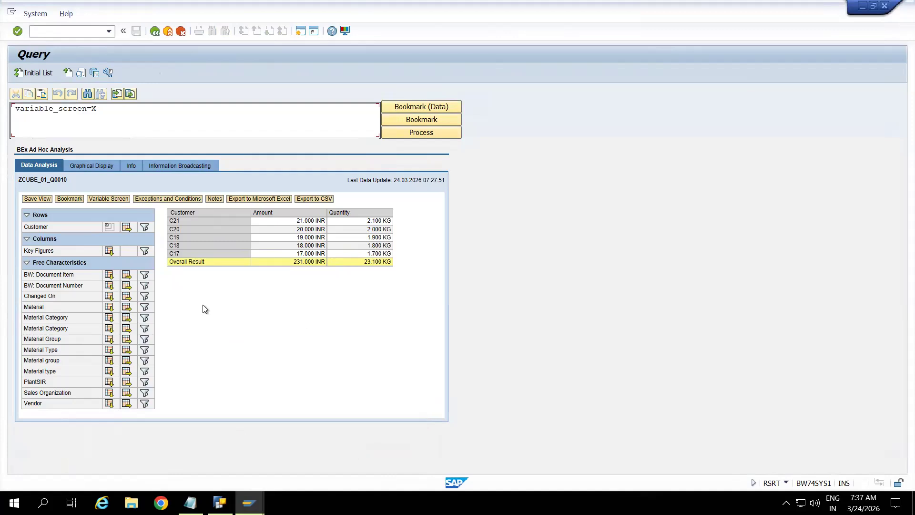
- Apply the Key and text display to Customer in the rerun result, leave the result and switch to BEx Query Designer
right_click(186, 216)
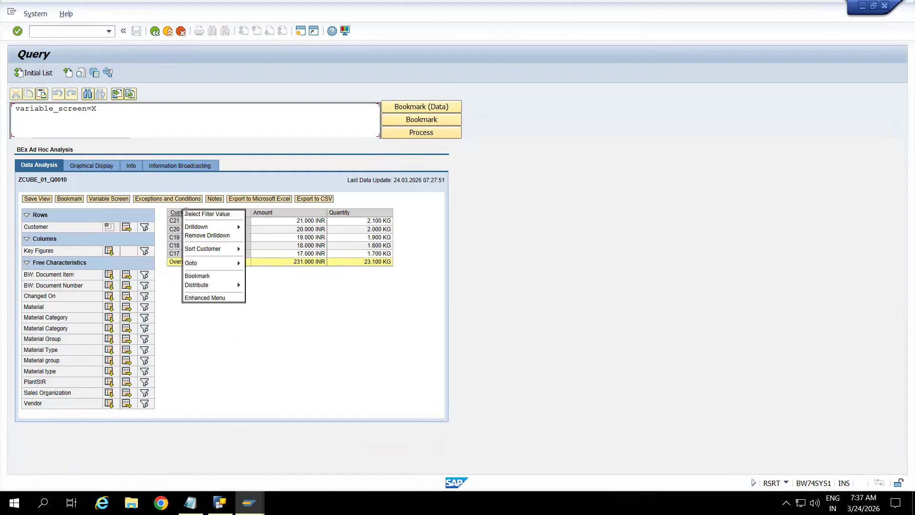
left_click(205, 298)
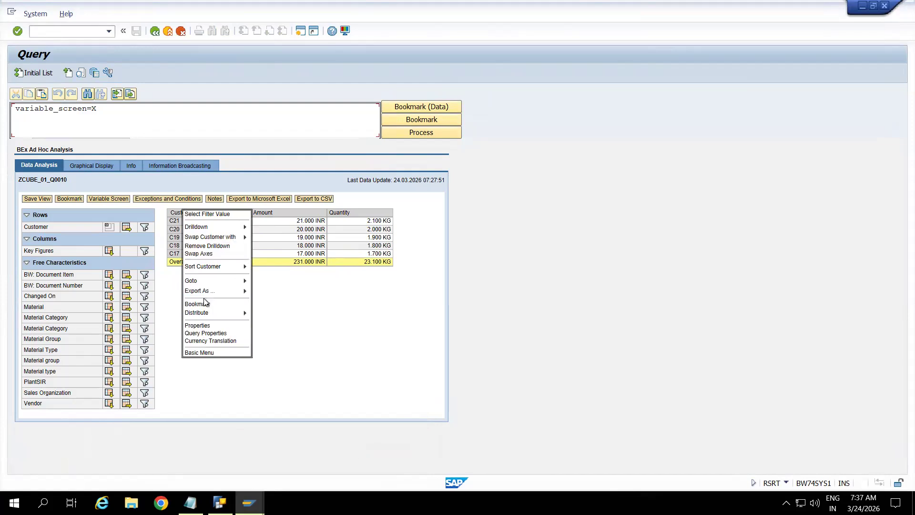
left_click(205, 333)
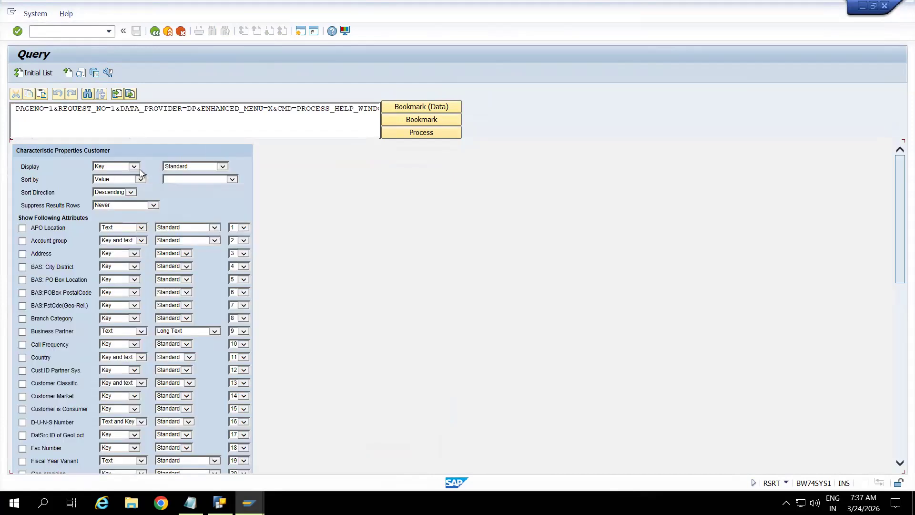
left_click(135, 169)
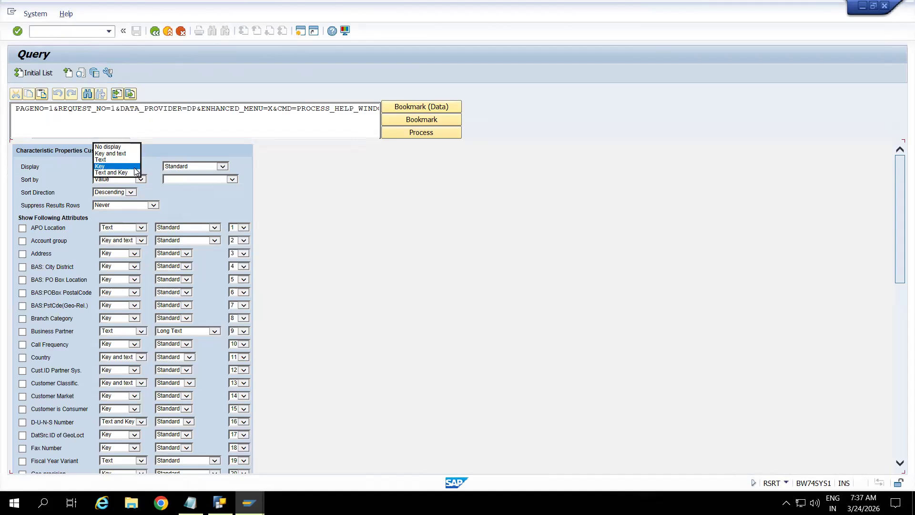
left_click(102, 154)
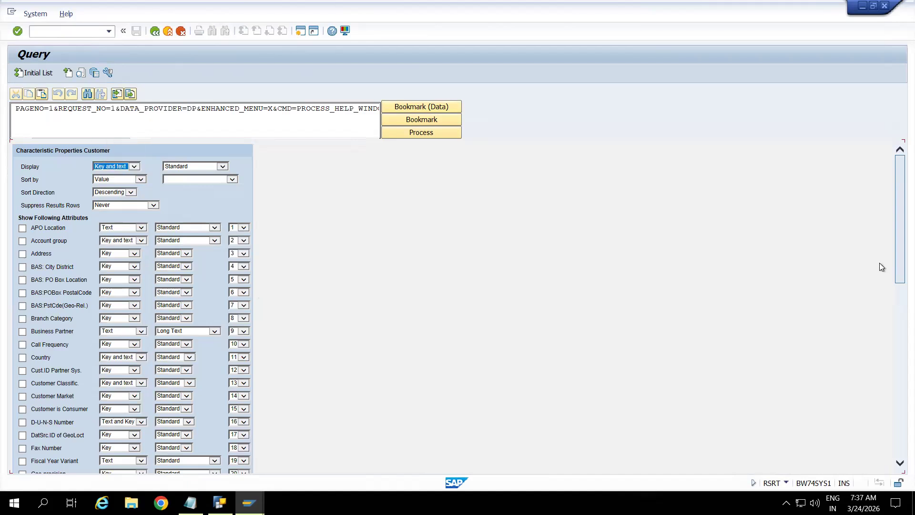
left_click_drag(900, 253, 899, 427)
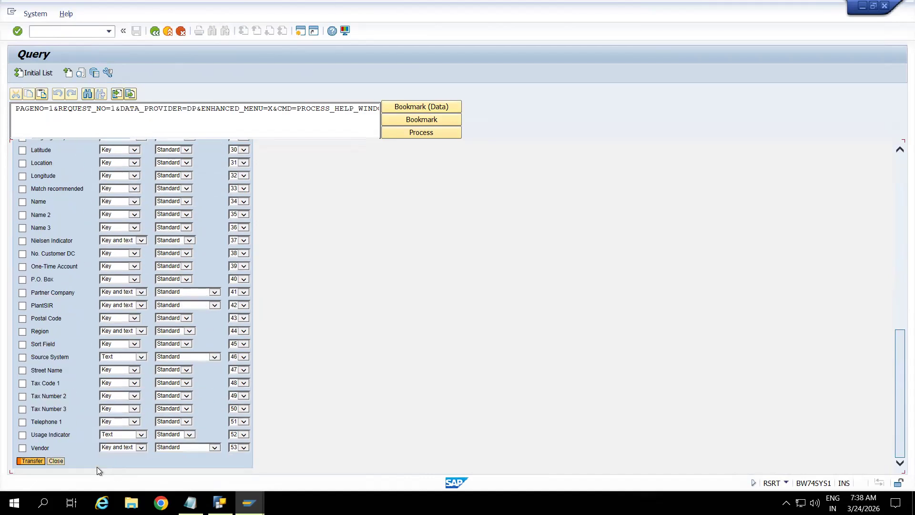
left_click(32, 461)
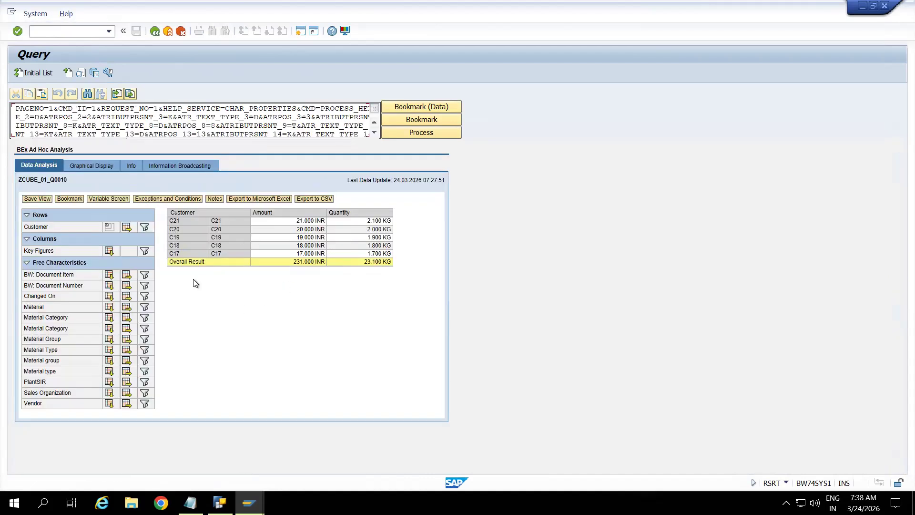
left_click(155, 31)
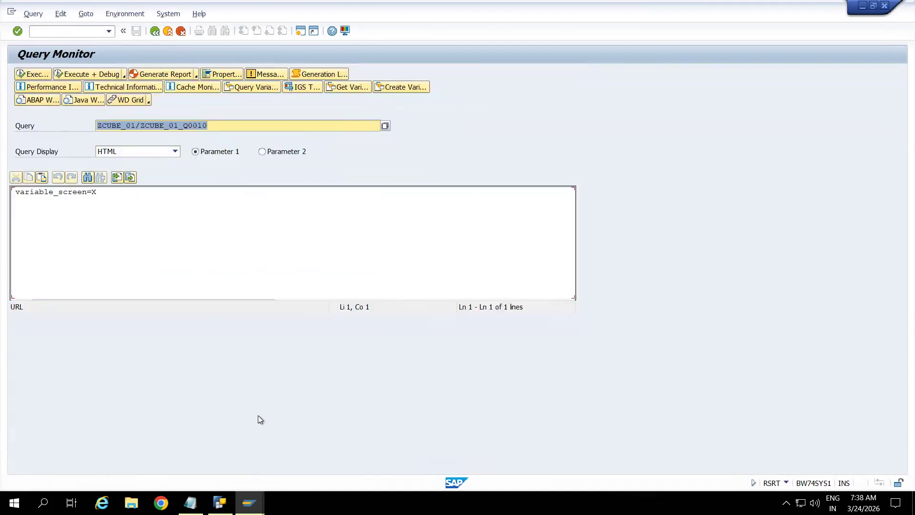
left_click(225, 498)
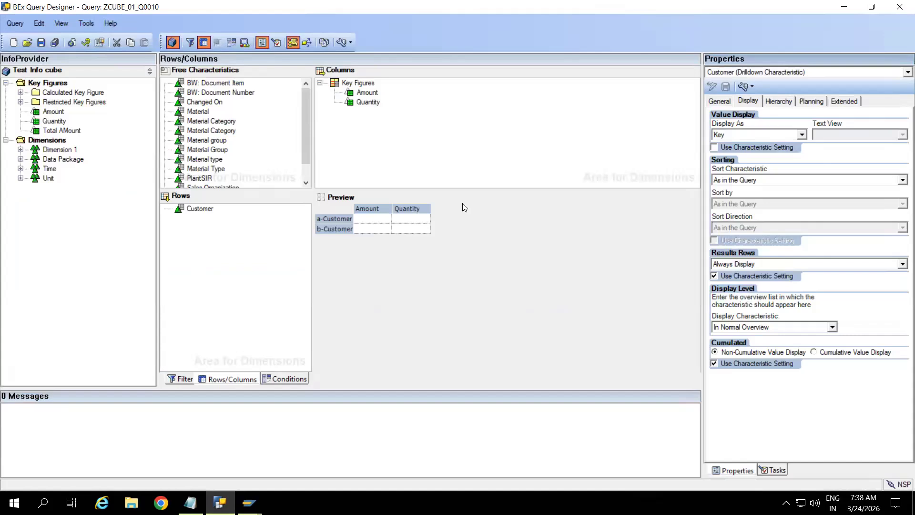
- Set the Top N value for Amount in the TOP N Customer condition to 10 and save the query
left_click(283, 379)
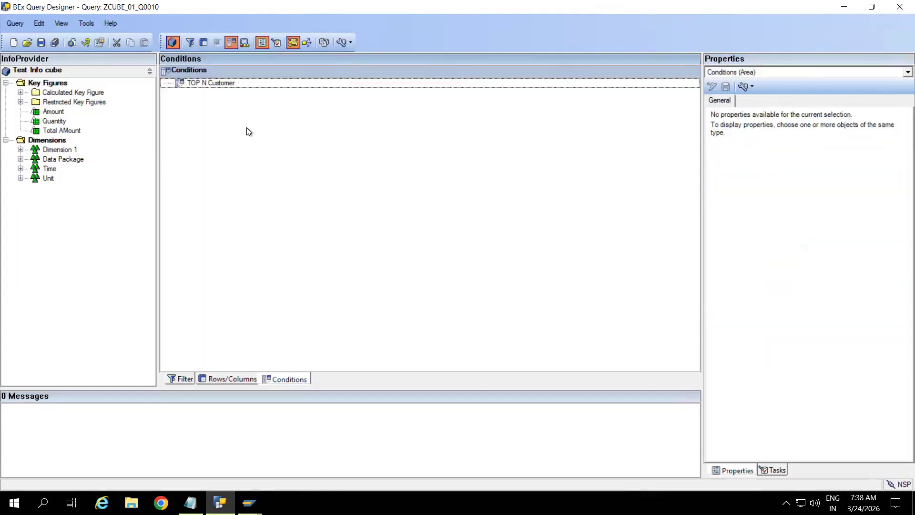
left_click(220, 83)
double_click(221, 83)
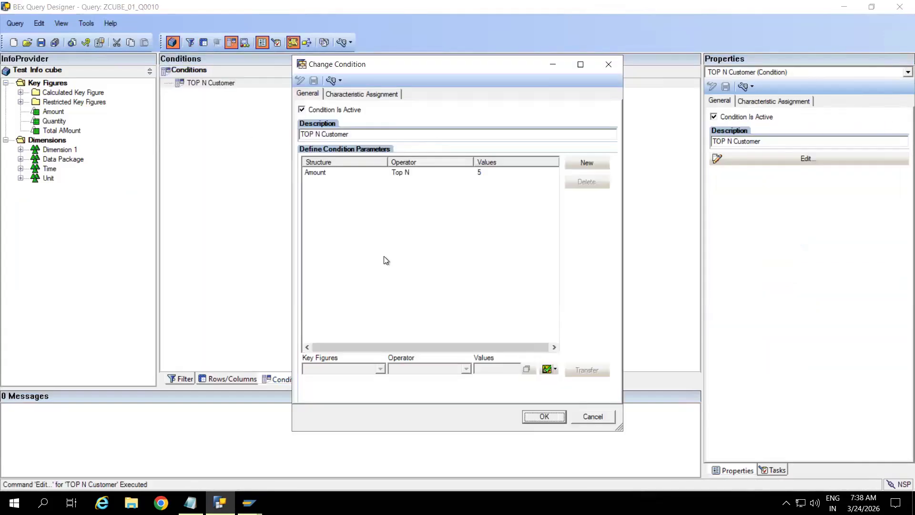
left_click(315, 172)
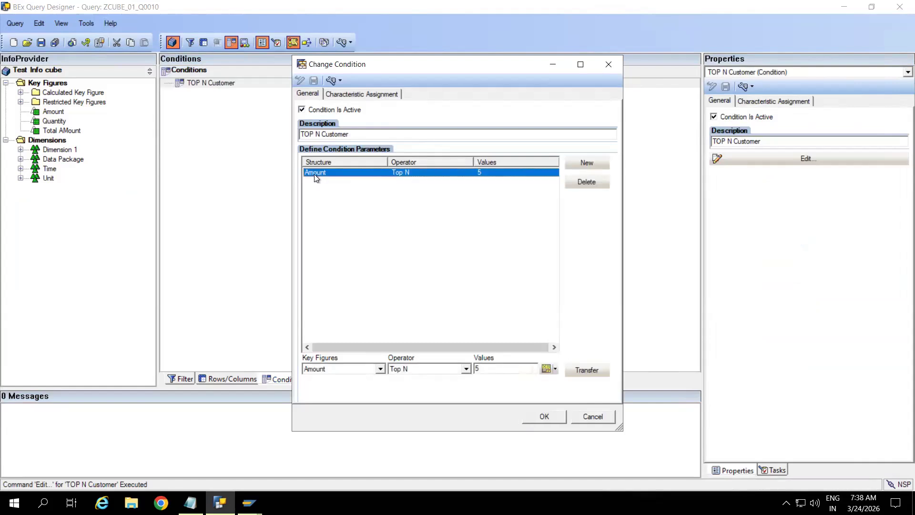
left_click(496, 371)
key("BackSpace")
type("10")
left_click(587, 370)
left_click(544, 416)
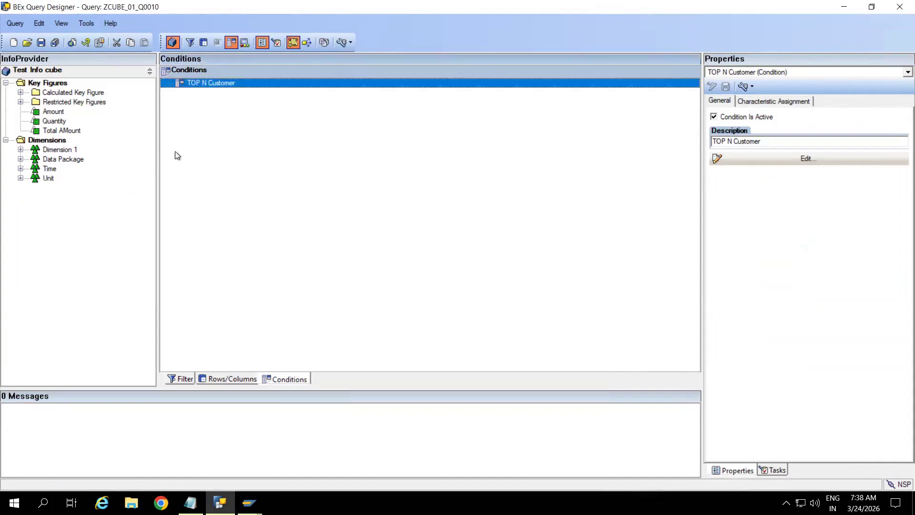
left_click(40, 43)
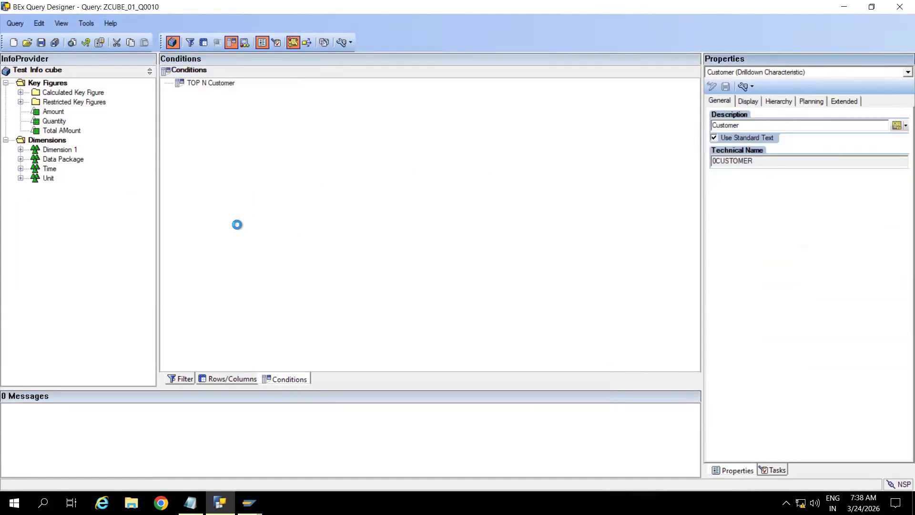
- Switch to the RSRT Query Monitor and execute the query to check the changed customer ranking
left_click(249, 503)
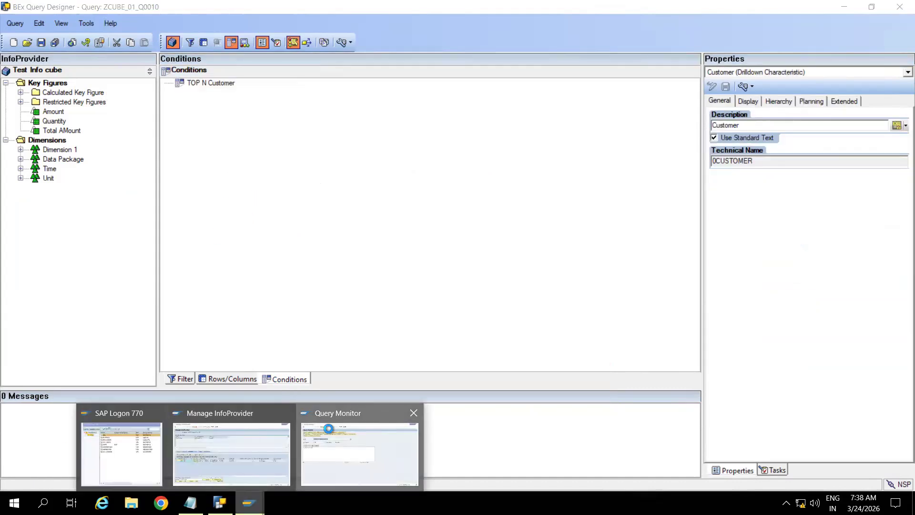
left_click(328, 428)
left_click(41, 76)
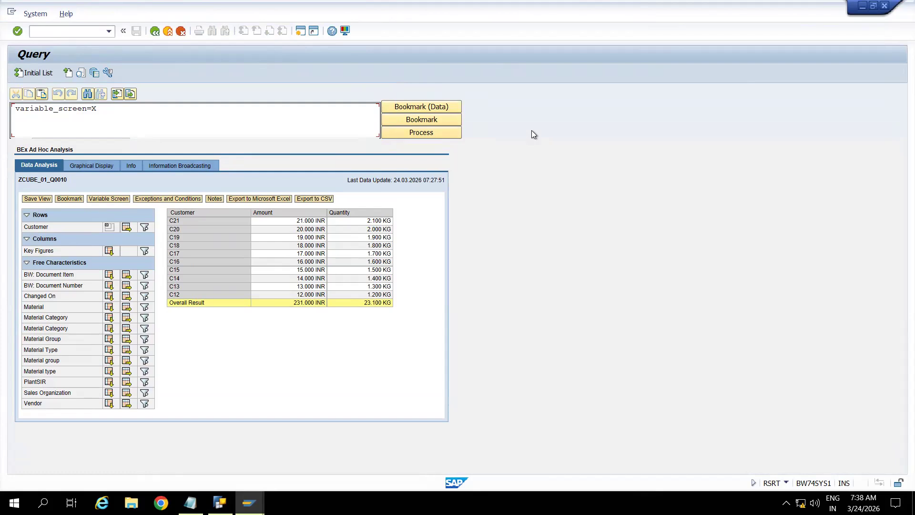
- Back in BEx Query Designer, clear the Amount value in the TOP N Customer condition and start a new formula variable for it
left_click(220, 503)
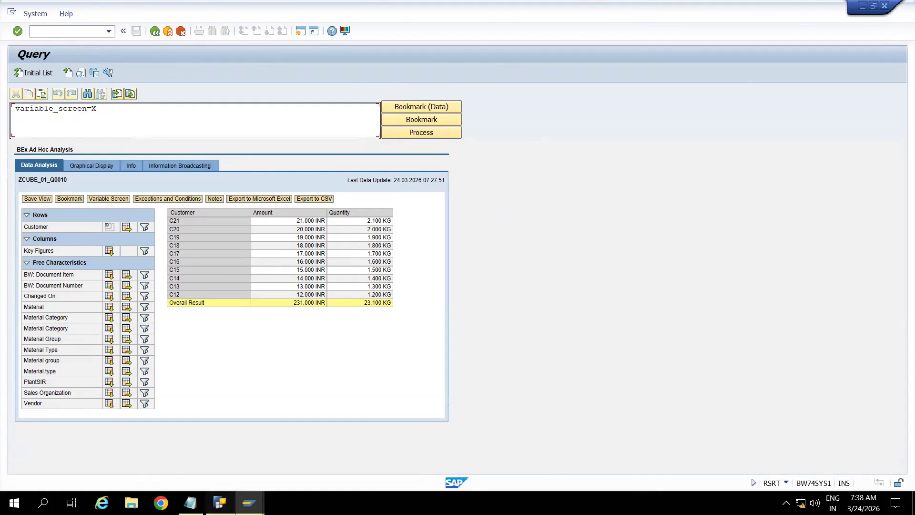
left_click(287, 379)
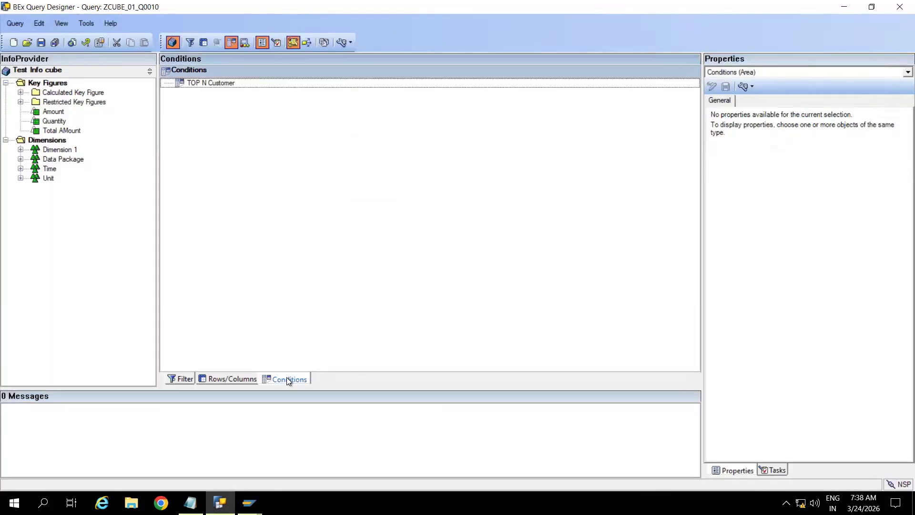
double_click(209, 83)
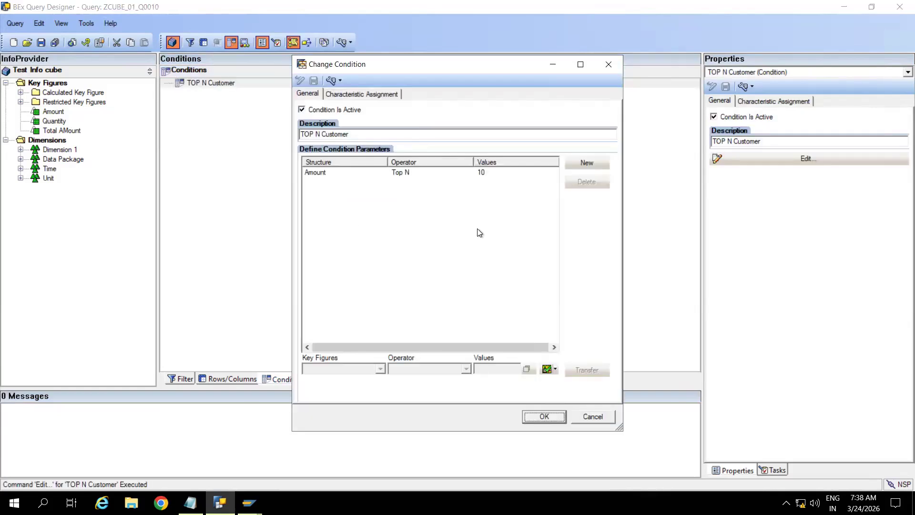
left_click(322, 172)
left_click(498, 366)
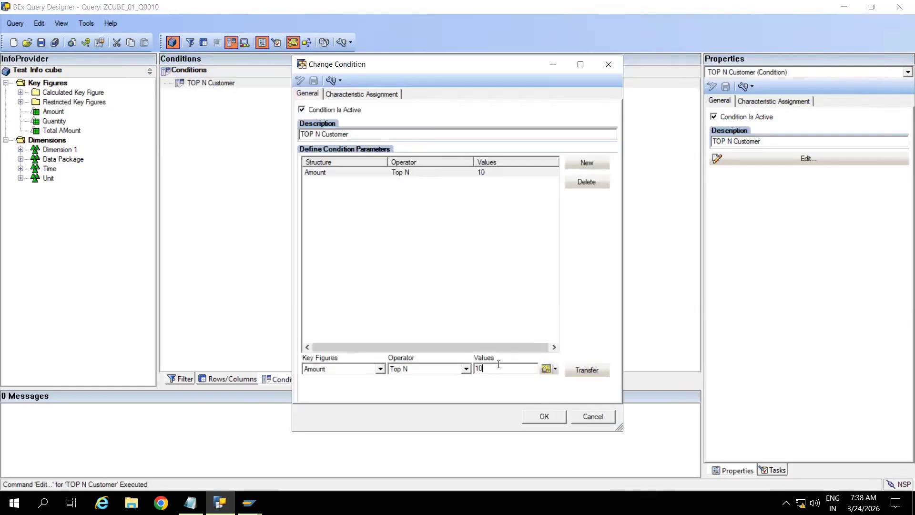
key("BackSpace")
key("BackSpace")
left_click(556, 370)
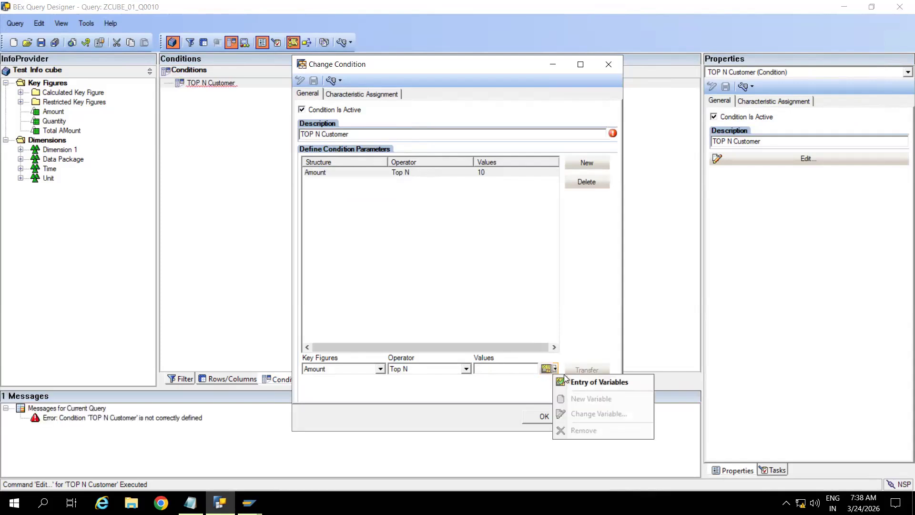
left_click(589, 383)
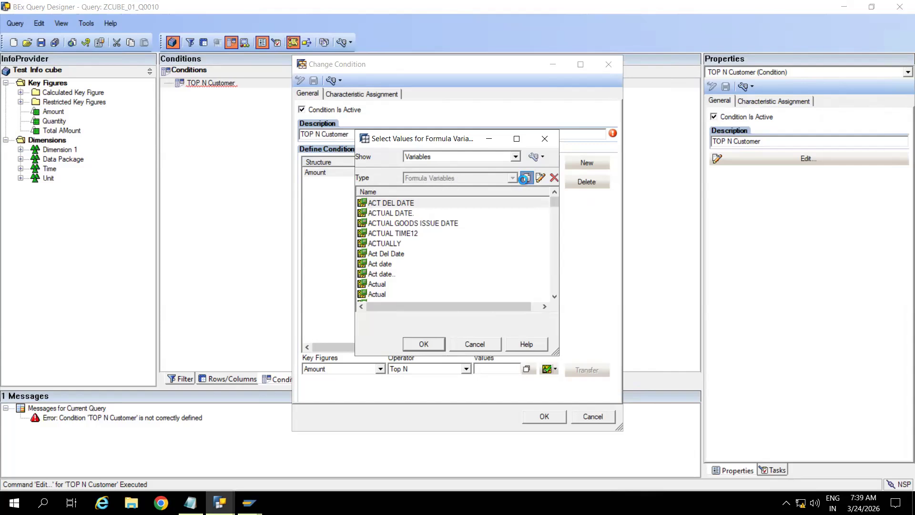
left_click(524, 179)
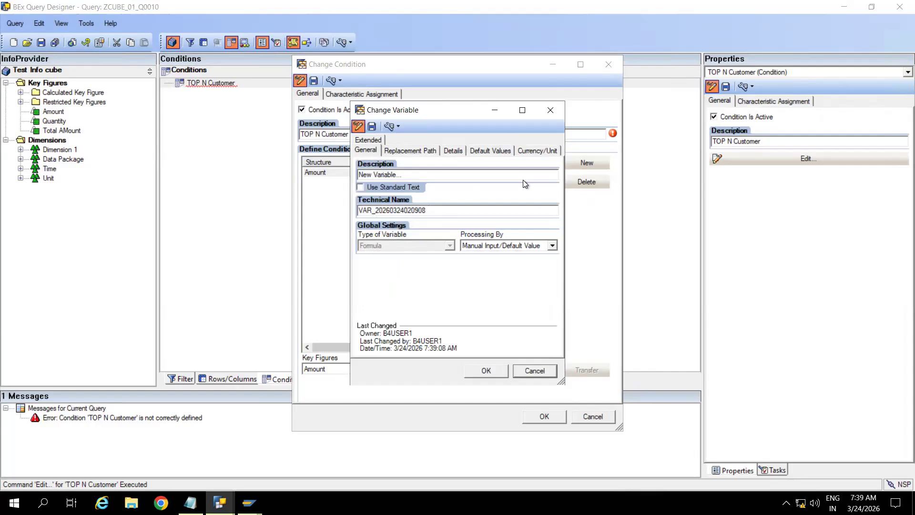
- Describe the new variable as TOP NU CUSTOMERS LIST and give it the technical name VAR_TOP
left_click(404, 175)
key("BackSpace")
key("BackSpace")
key("BackSpace")
key("BackSpace")
key("BackSpace")
key("BackSpace")
key("BackSpace")
key("BackSpace")
key("BackSpace")
key("BackSpace")
key("BackSpace")
key("BackSpace")
key("BackSpace")
key("BackSpace")
key("BackSpace")
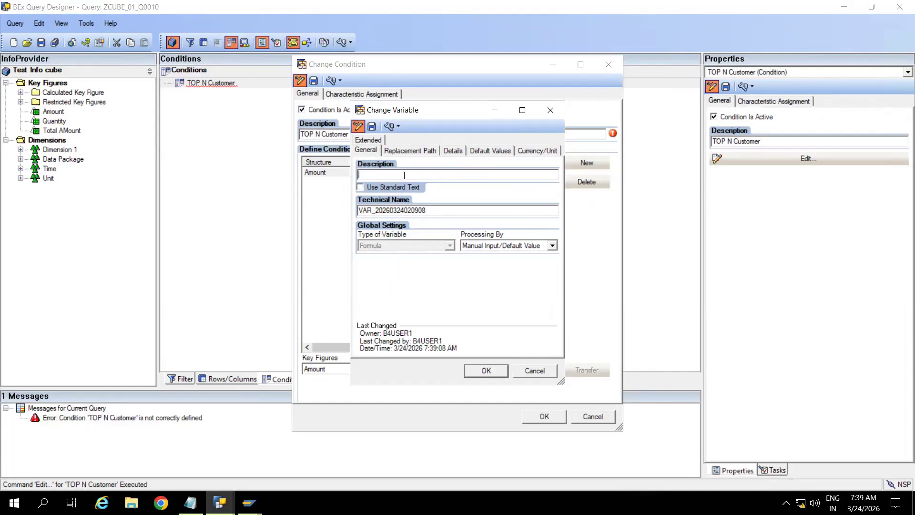
type("TOP NU CUSTOMERS LIST")
left_click_drag(428, 210, 346, 205)
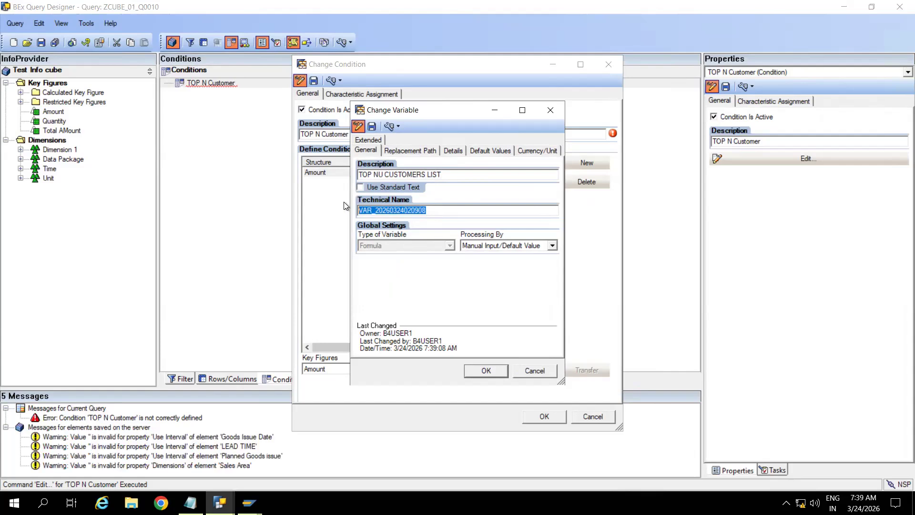
type("VAR_TOP")
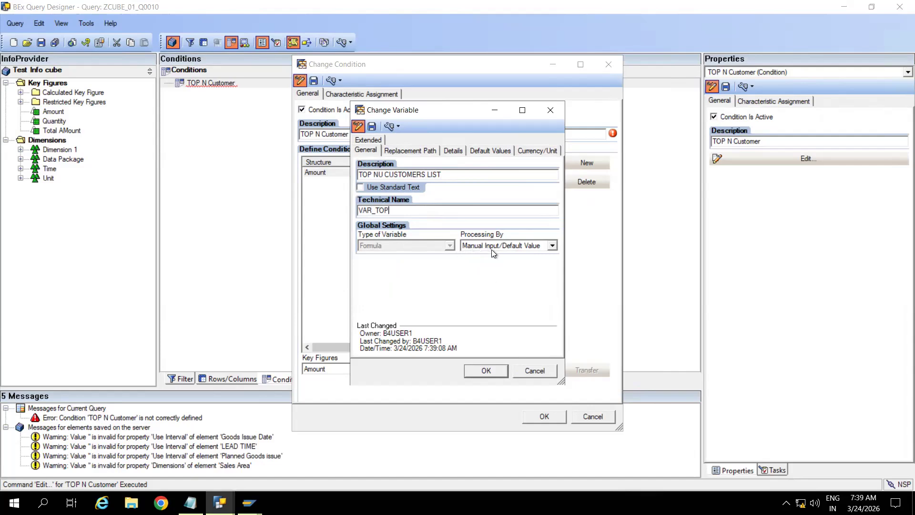
- Choose Manual Input/Default Value processing for the variable and keep its entry Optional
left_click(552, 245)
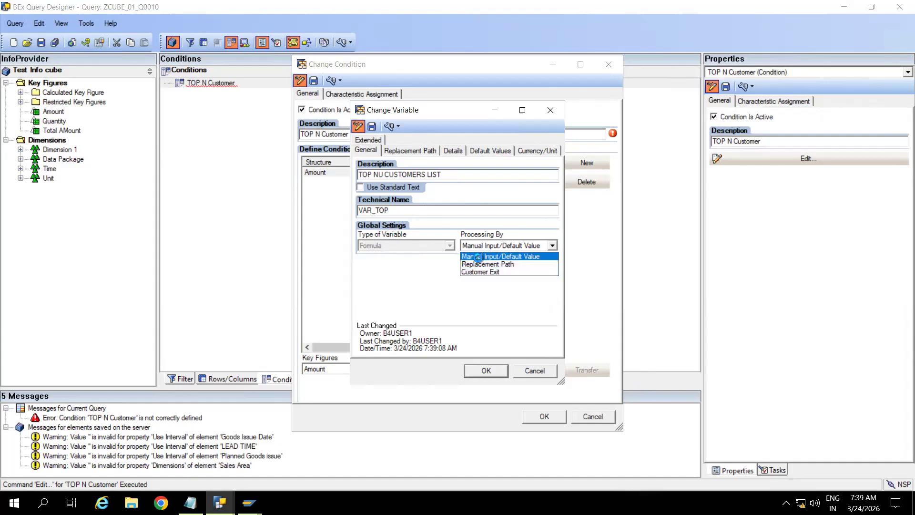
left_click(477, 257)
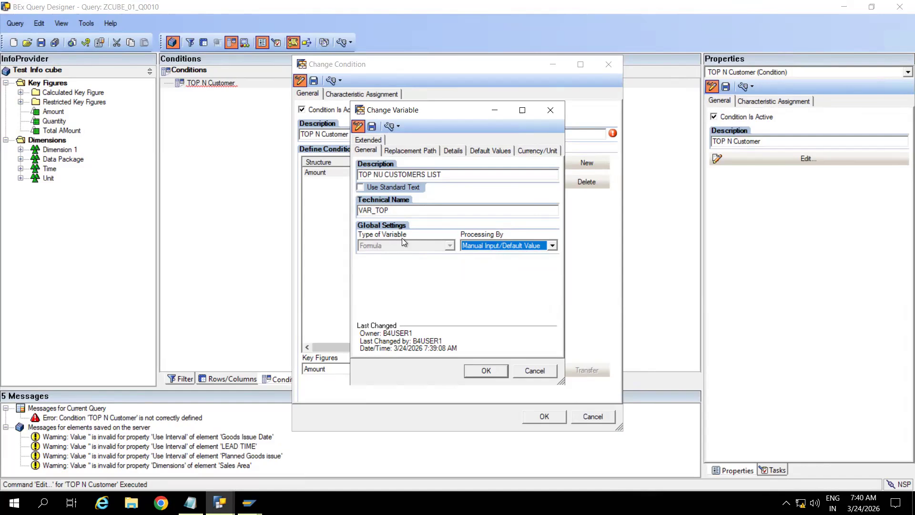
left_click(406, 151)
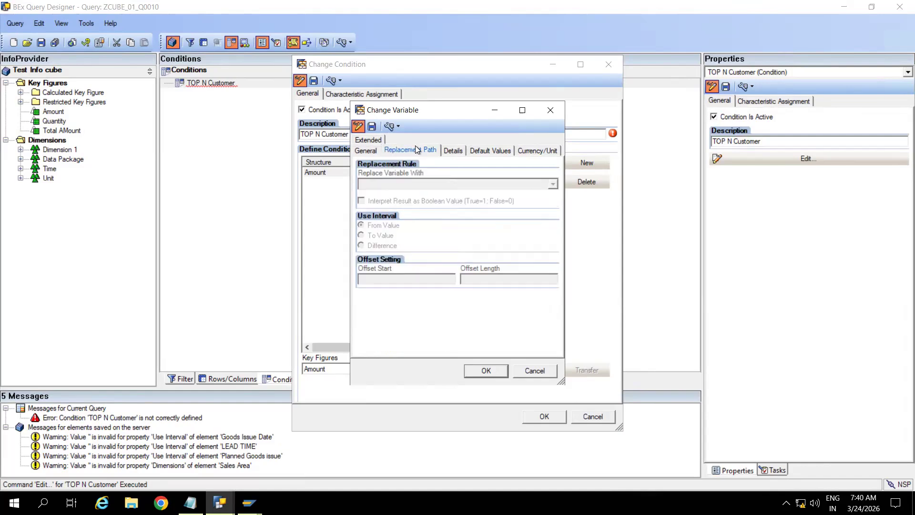
left_click(454, 151)
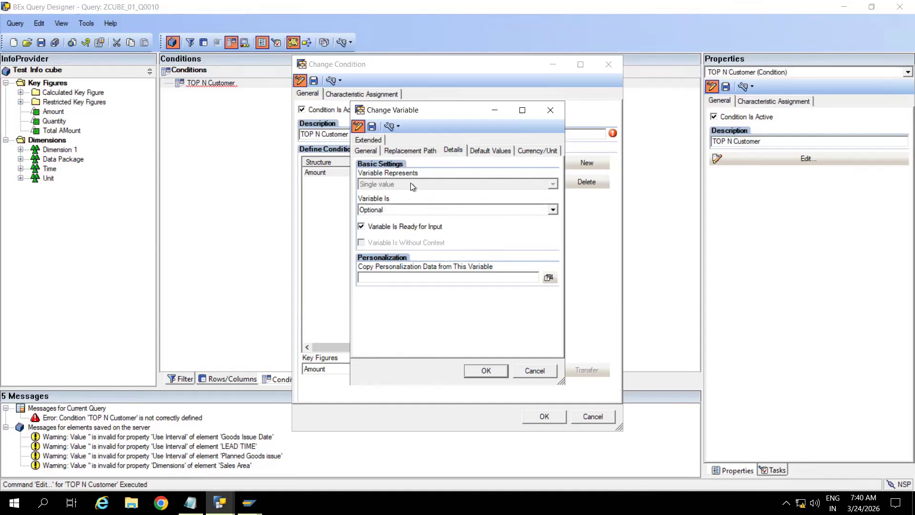
left_click(552, 210)
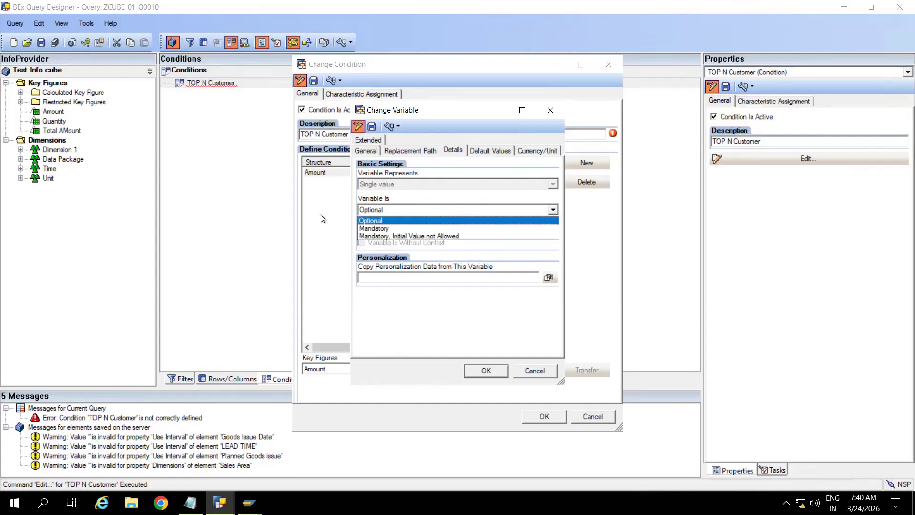
left_click(388, 330)
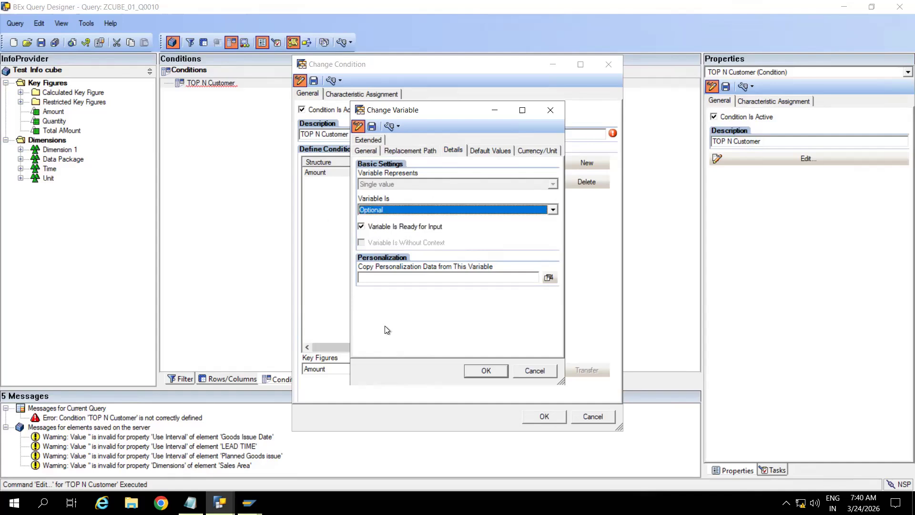
- Save the variable under its description and technical name VAR_TOP, and close its definition
left_click(372, 126)
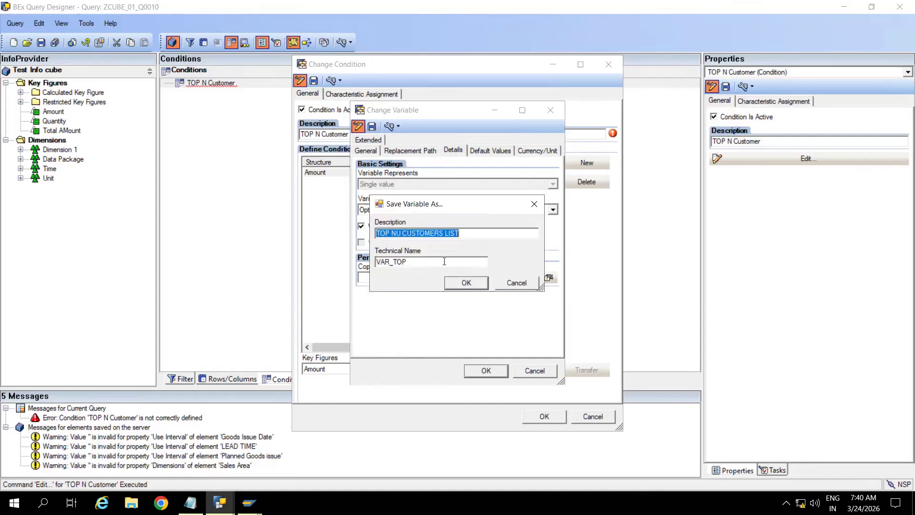
left_click(464, 288)
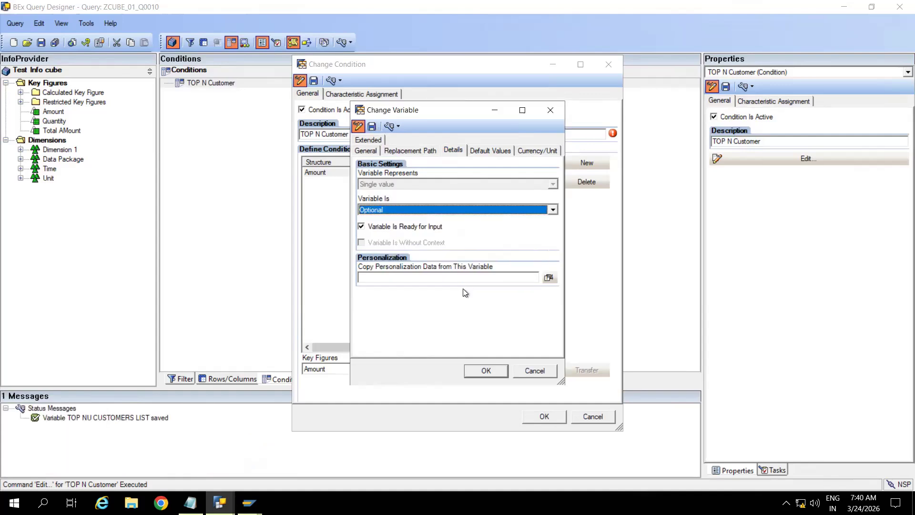
left_click(486, 369)
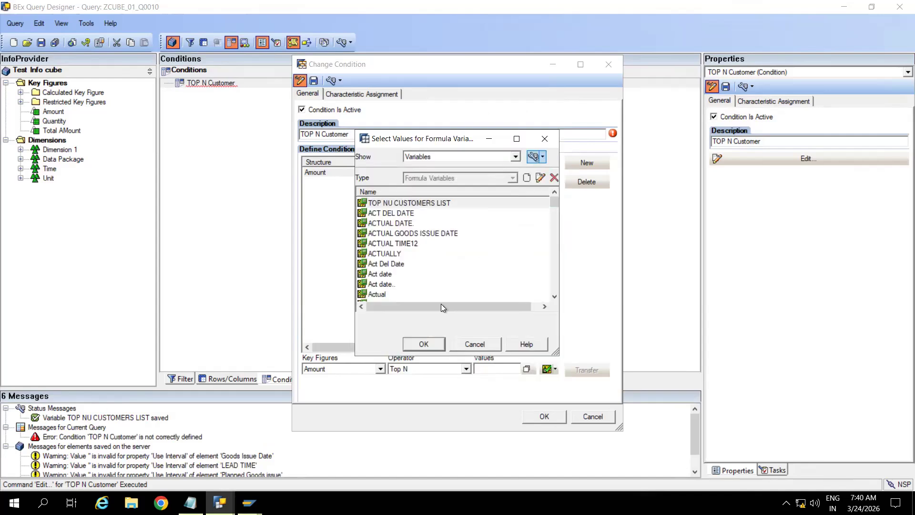
- Assign the TOP NU CUSTOMERS LIST variable as the condition's Top N value for Amount, and save the query
left_click(396, 205)
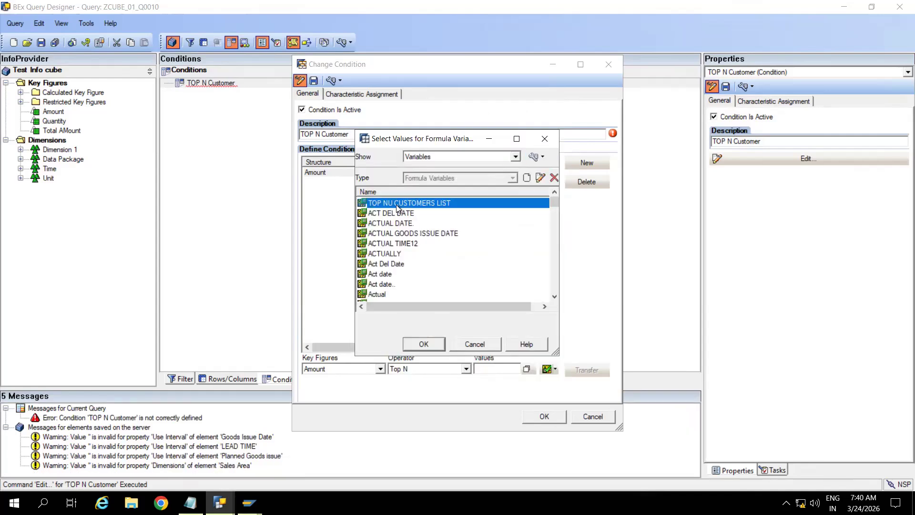
left_click(422, 345)
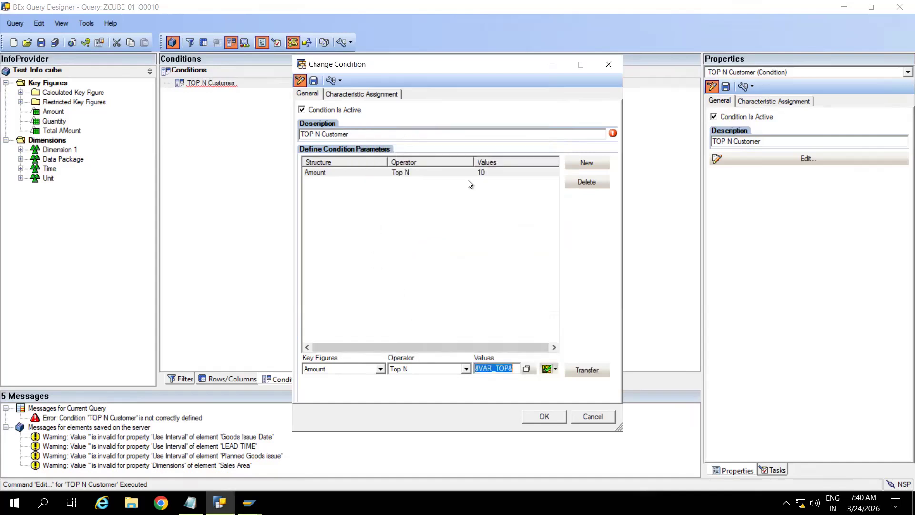
left_click(585, 370)
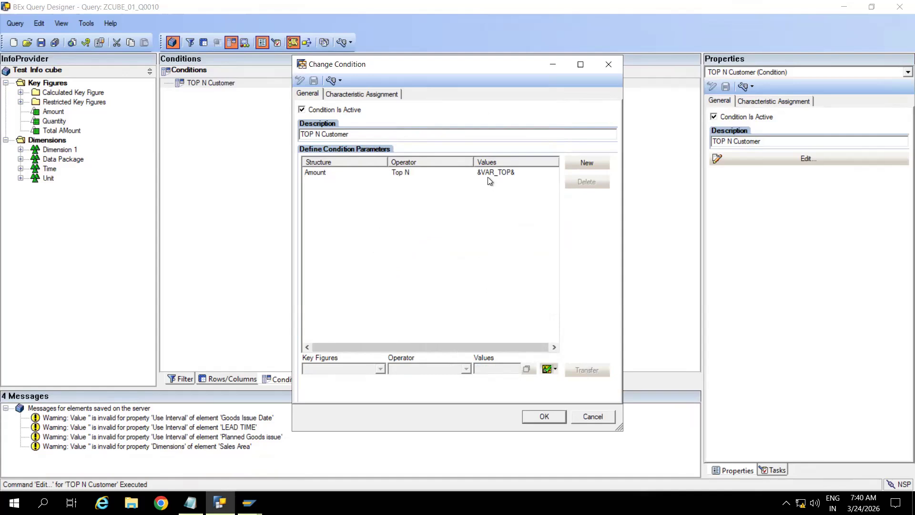
left_click(543, 417)
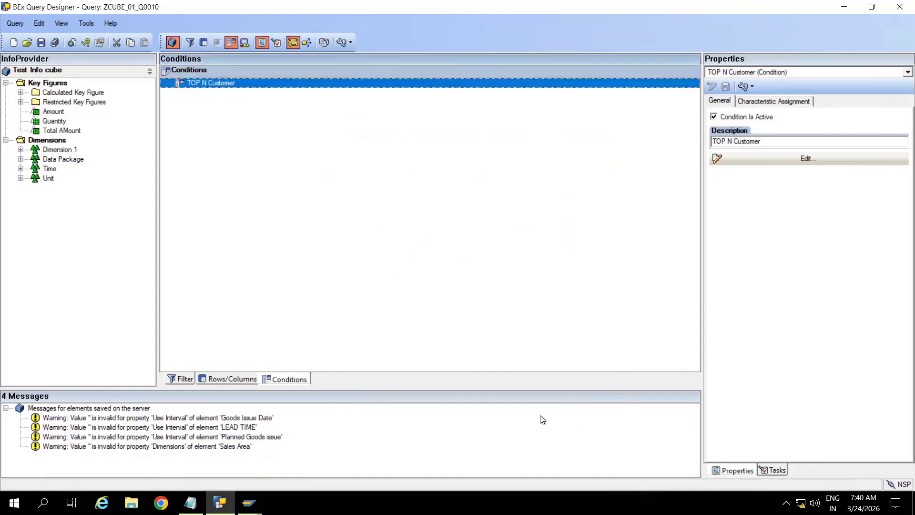
left_click(40, 43)
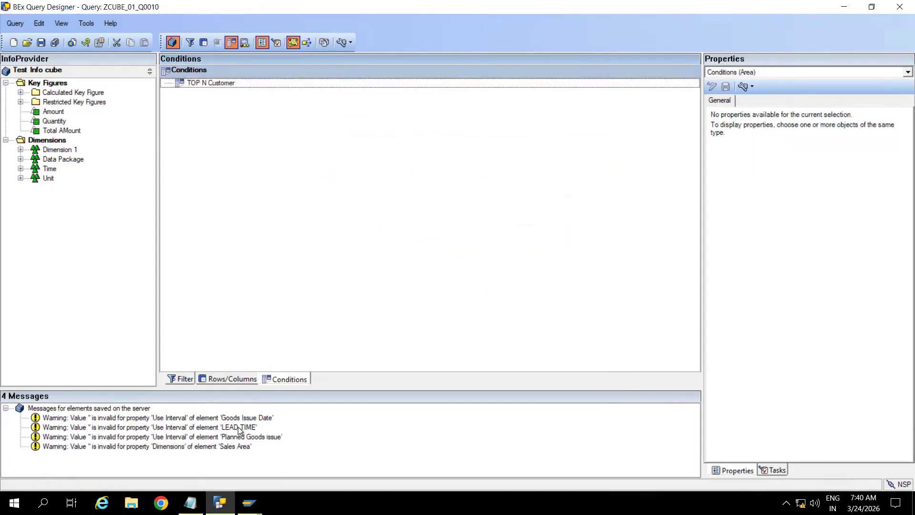
- Rerun the query in RSRT and execute it with the TOP NU CUSTOMERS LIST variable left empty
mouse_move(249, 503)
left_click(347, 417)
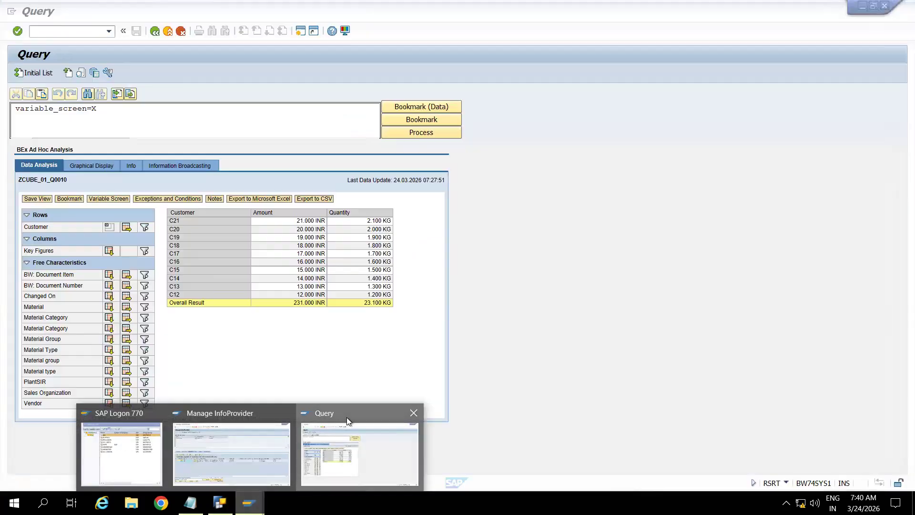
left_click(155, 31)
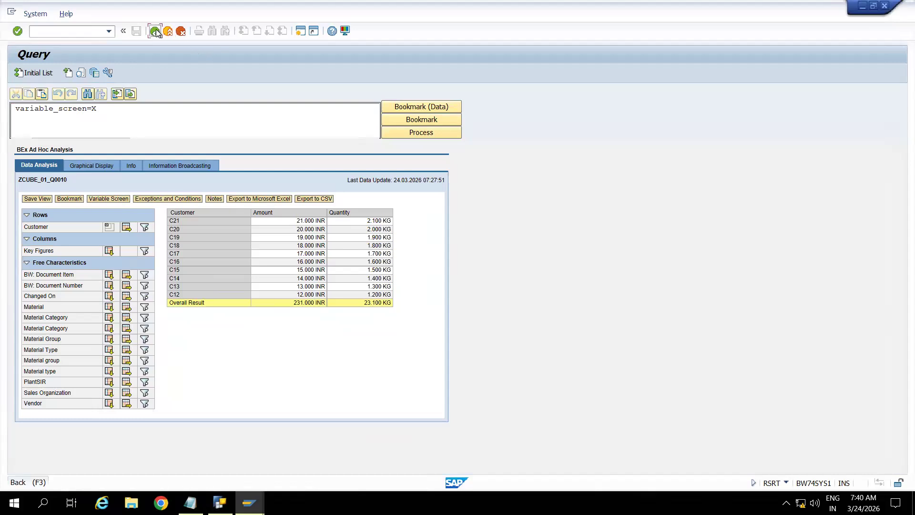
left_click(32, 74)
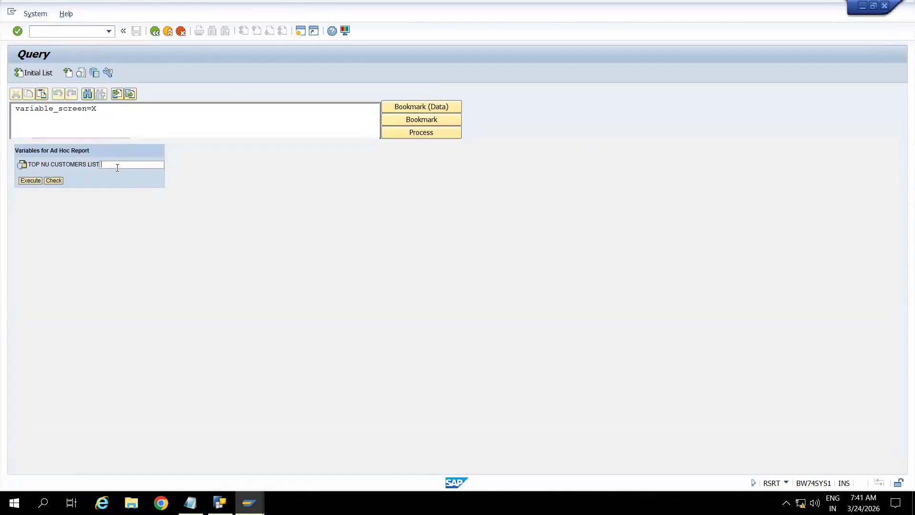
left_click(30, 181)
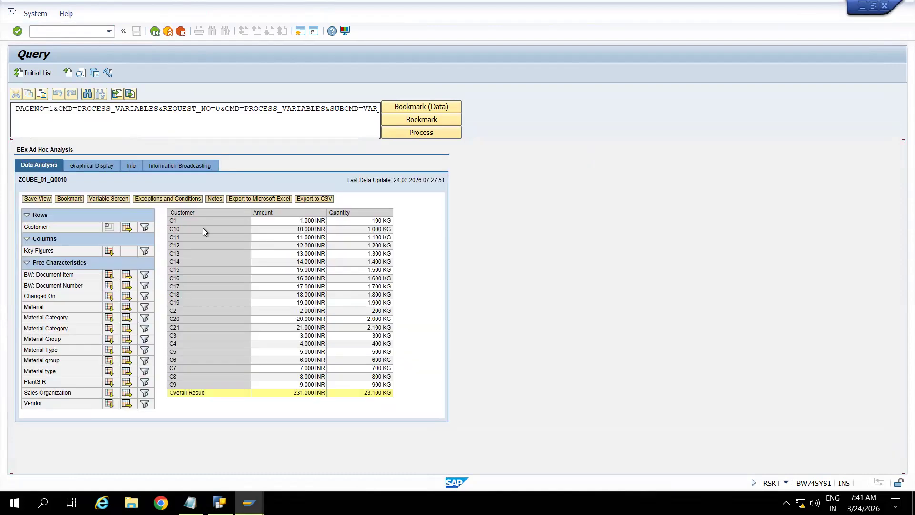
- Rerun the query with the TOP NU CUSTOMERS LIST variable set to 2
left_click(155, 31)
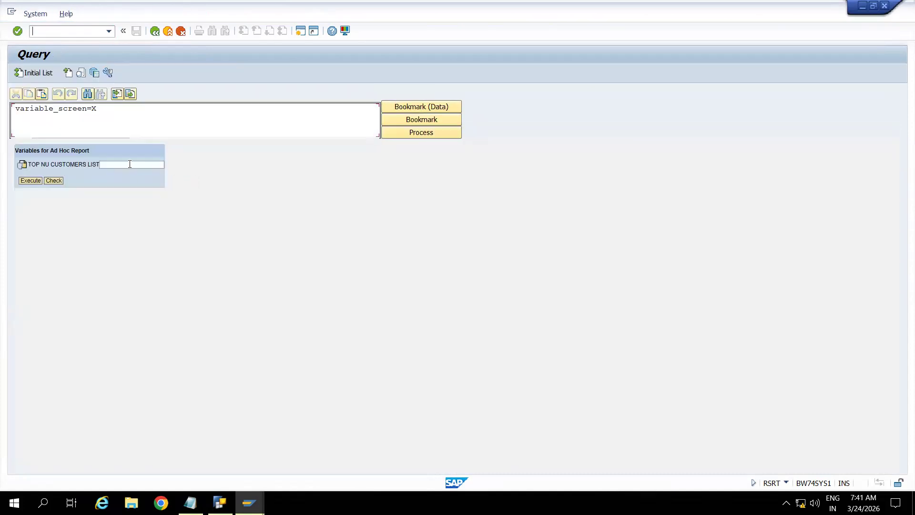
type("2")
left_click(37, 184)
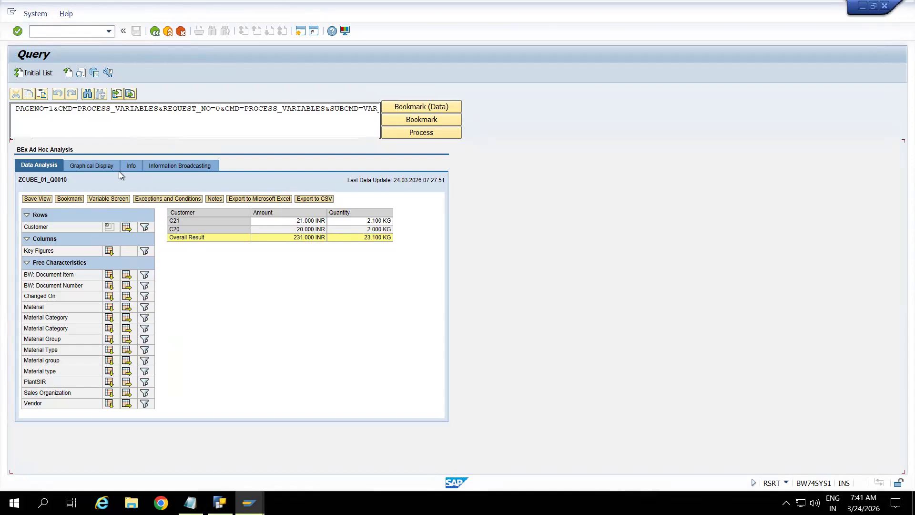
- Reopen the variable entry and execute the query with TOP NU CUSTOMERS LIST set to 4
left_click(67, 73)
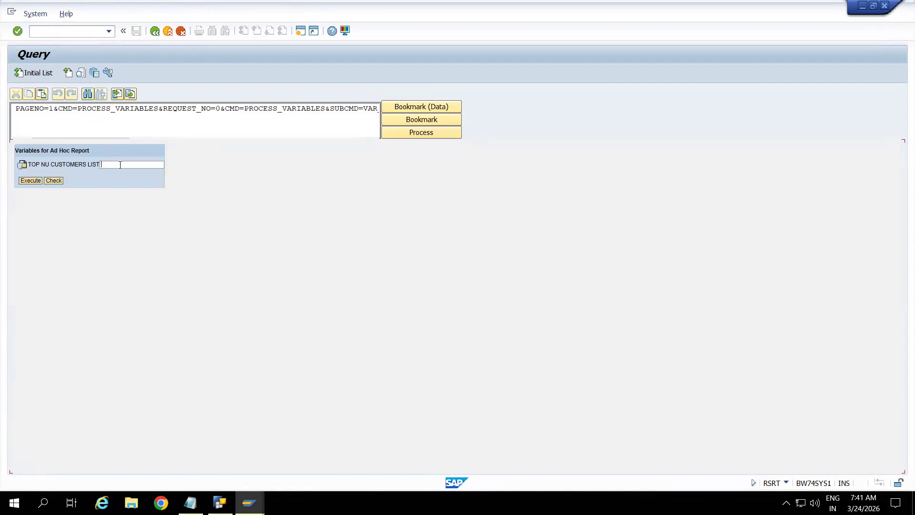
type("4")
left_click(30, 181)
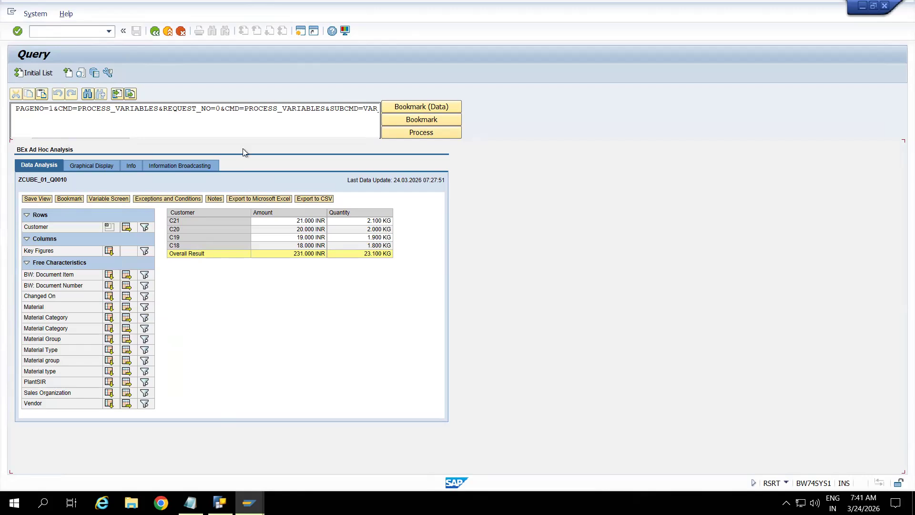
- Return to the Query Monitor and execute the query again with TOP NU CUSTOMERS LIST set to 7
left_click(154, 31)
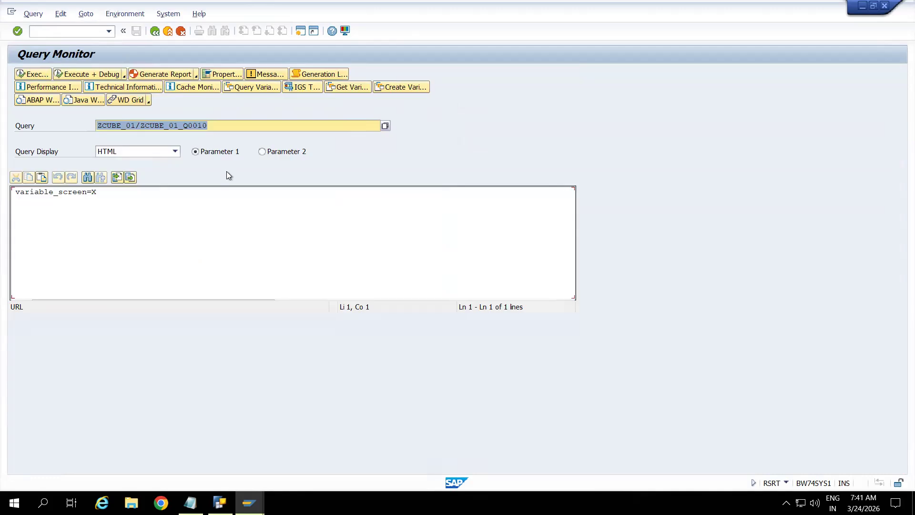
left_click(38, 76)
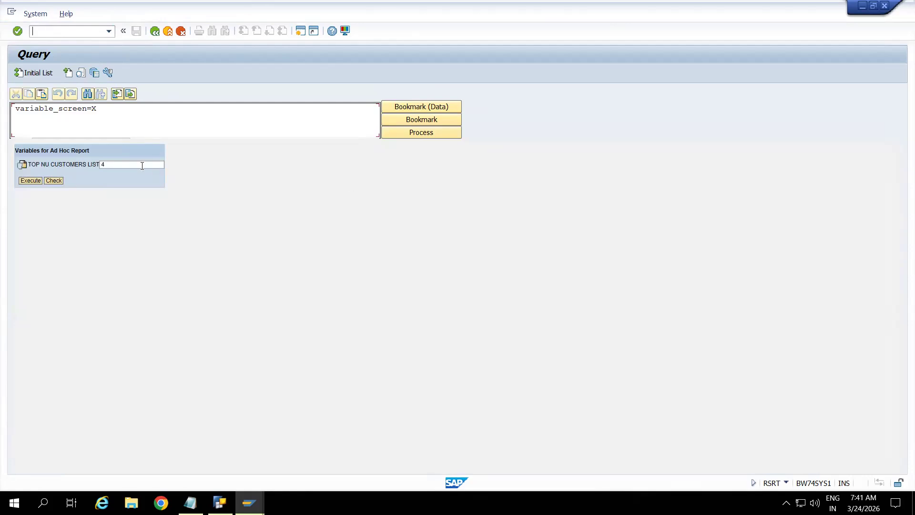
key("BackSpace")
type("7")
left_click(31, 181)
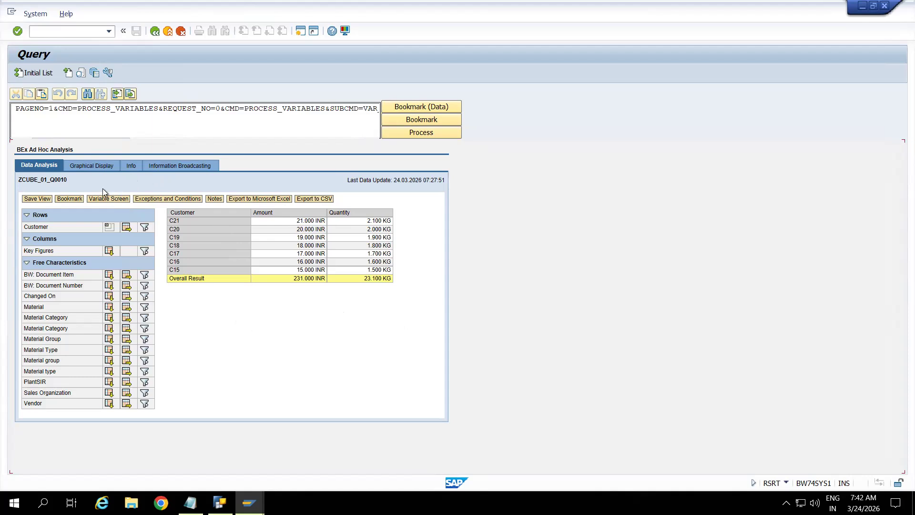
- Review the query's information with its technical name, and view the result graphically as a Bar Chart before returning to the data table
left_click(130, 165)
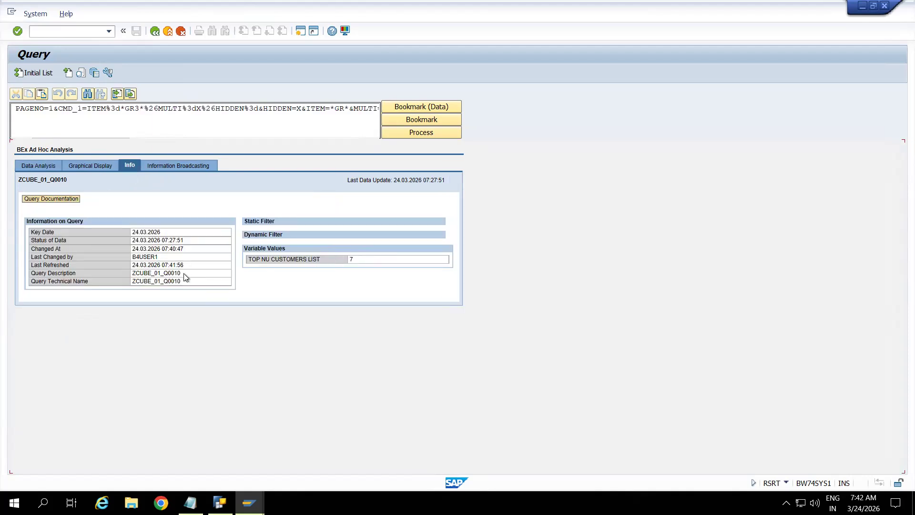
left_click_drag(185, 274, 127, 283)
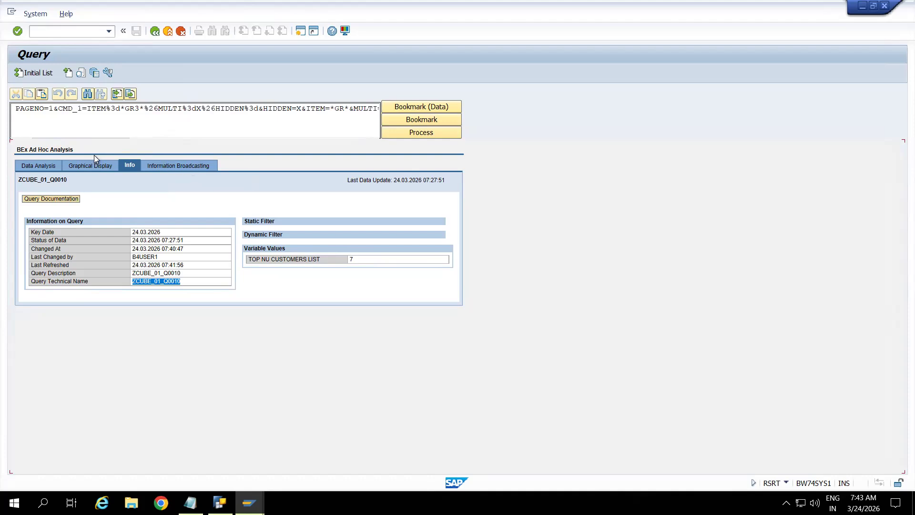
left_click(81, 167)
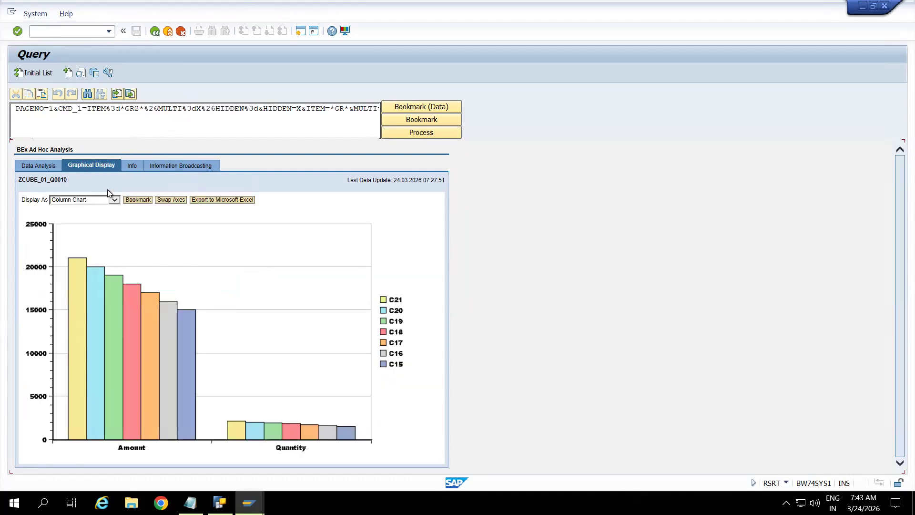
left_click(115, 201)
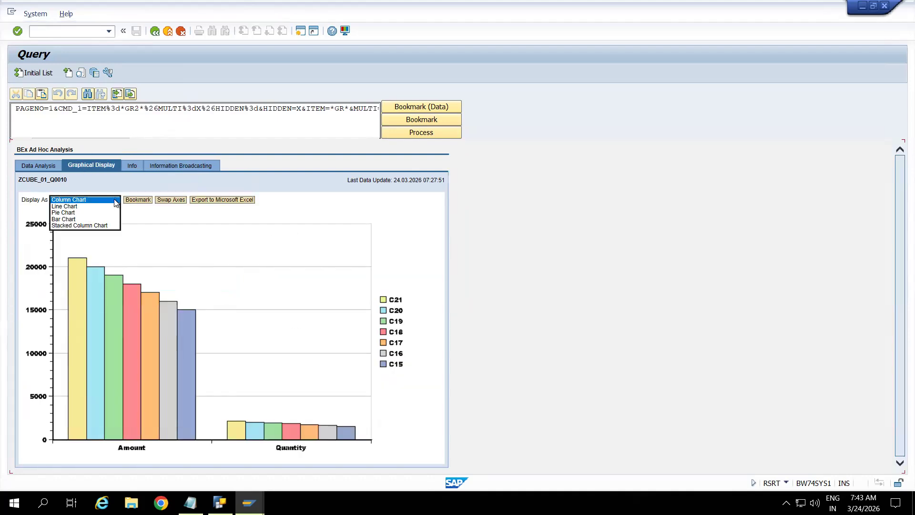
left_click(69, 219)
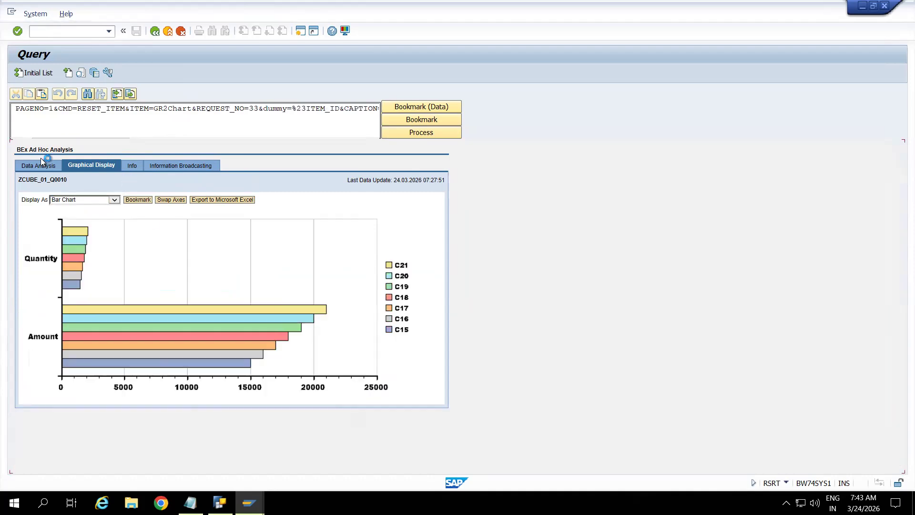
left_click(39, 166)
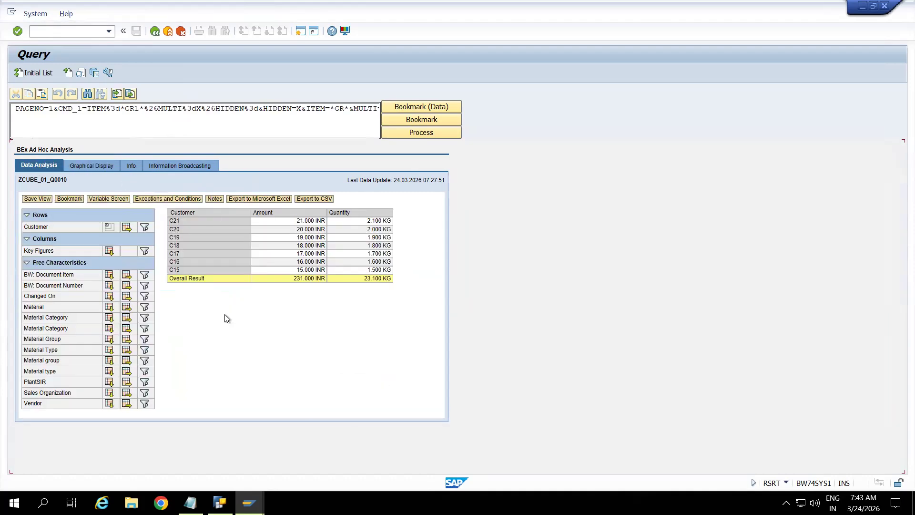
- Set the query display to Analysis Office and execute the query, allowing the ZCUBE_01_Q0010.sapaox file to be created and opened
left_click(161, 33)
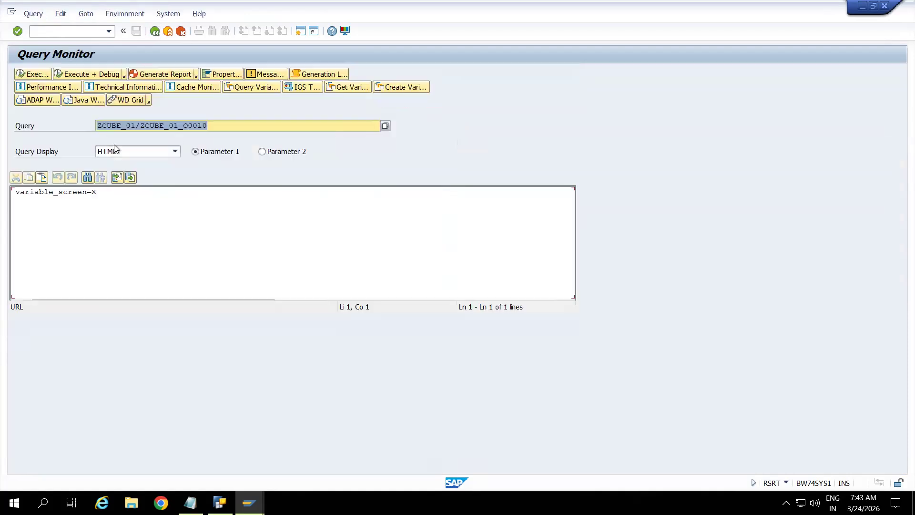
left_click(174, 152)
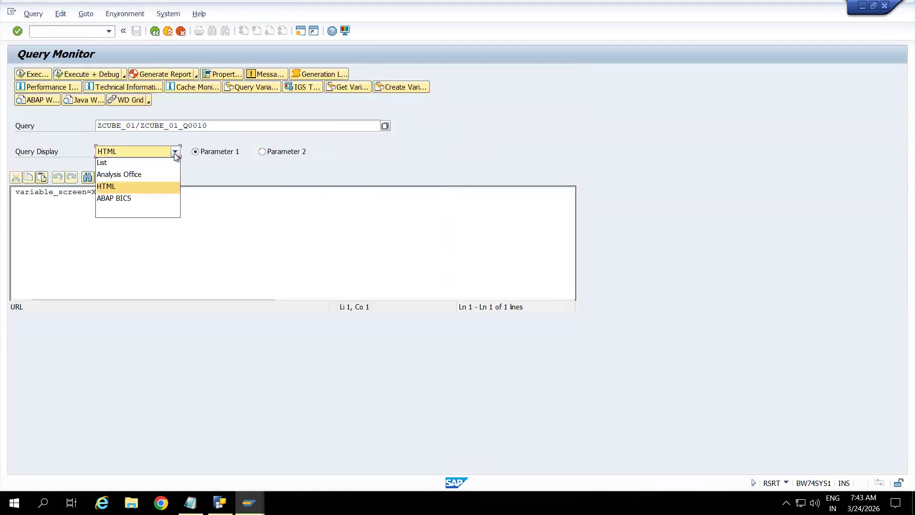
left_click(138, 175)
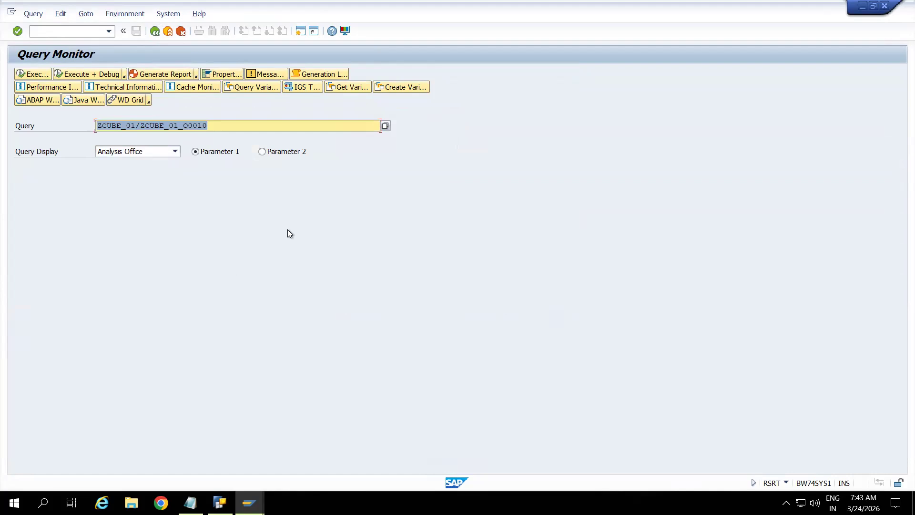
left_click(33, 75)
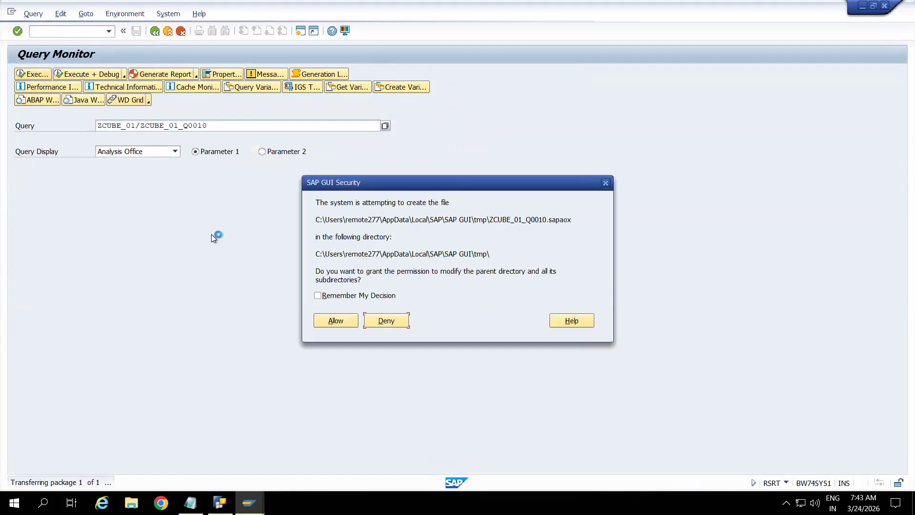
left_click(336, 321)
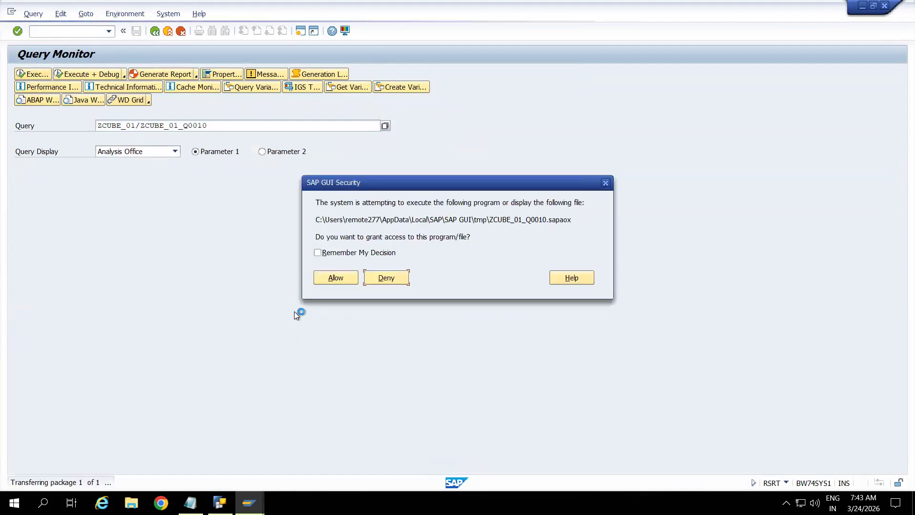
left_click(336, 278)
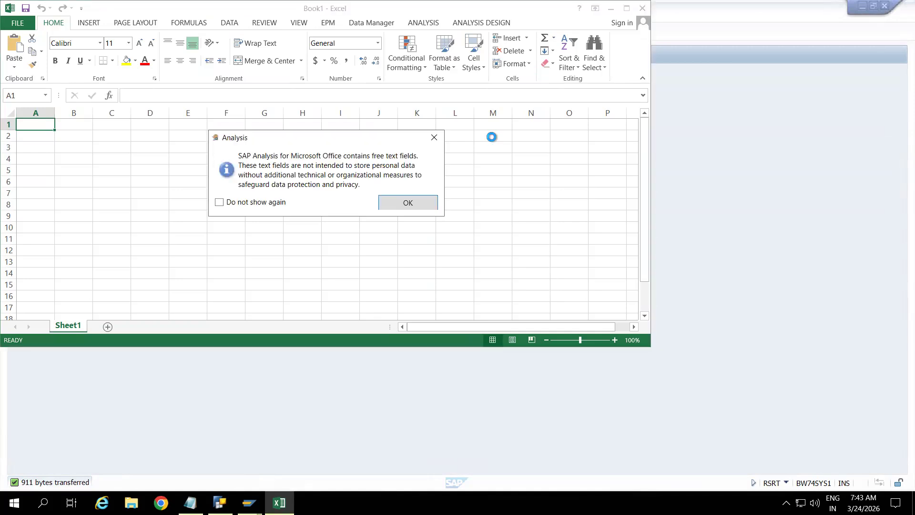
- Accept the Analysis notice and the insecure connection to NSP in Excel, and run the query with TOP NU CUSTOMERS LIST set to 6
left_click(408, 204)
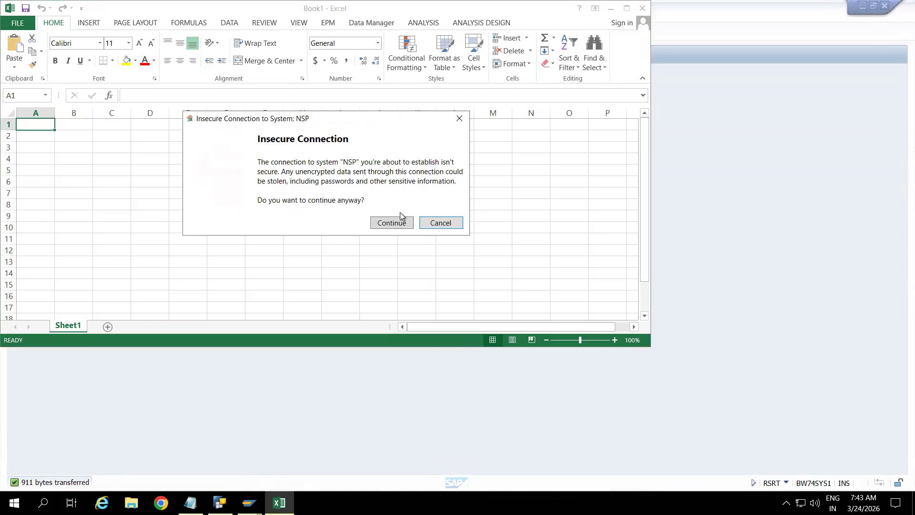
left_click(393, 225)
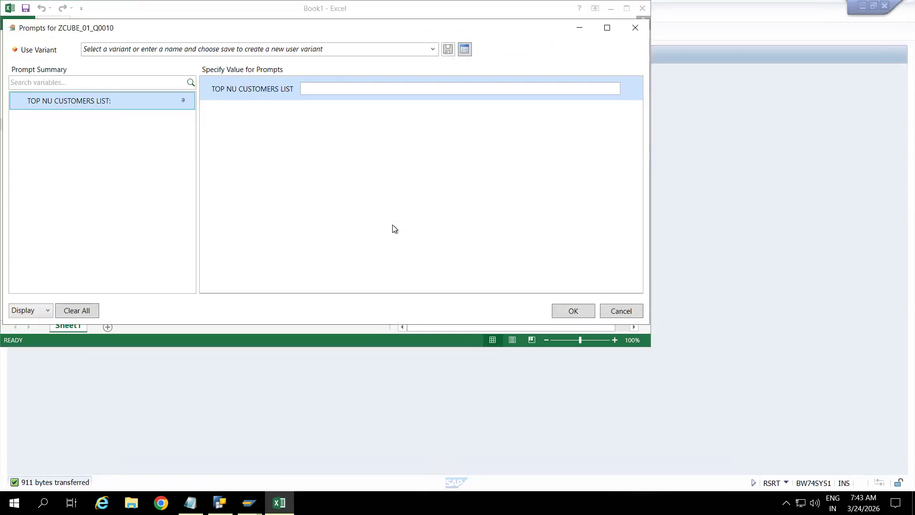
left_click(376, 92)
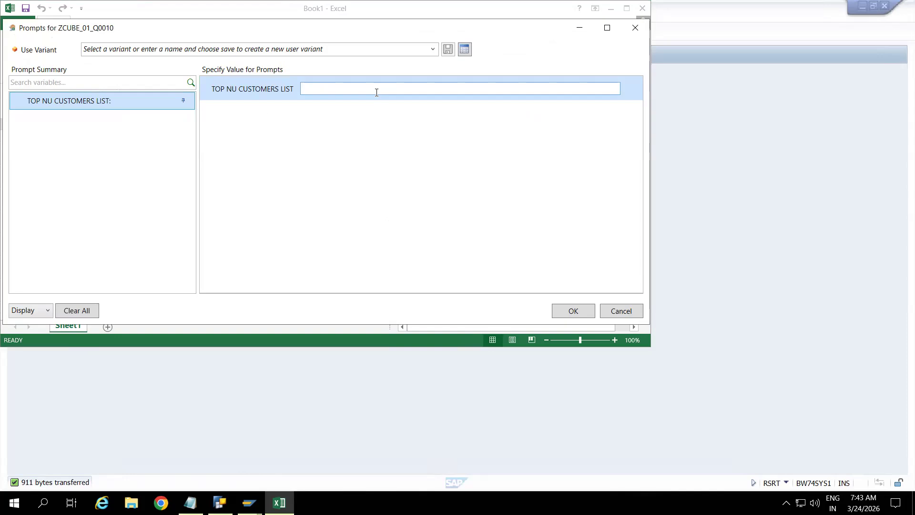
type("6")
left_click(572, 317)
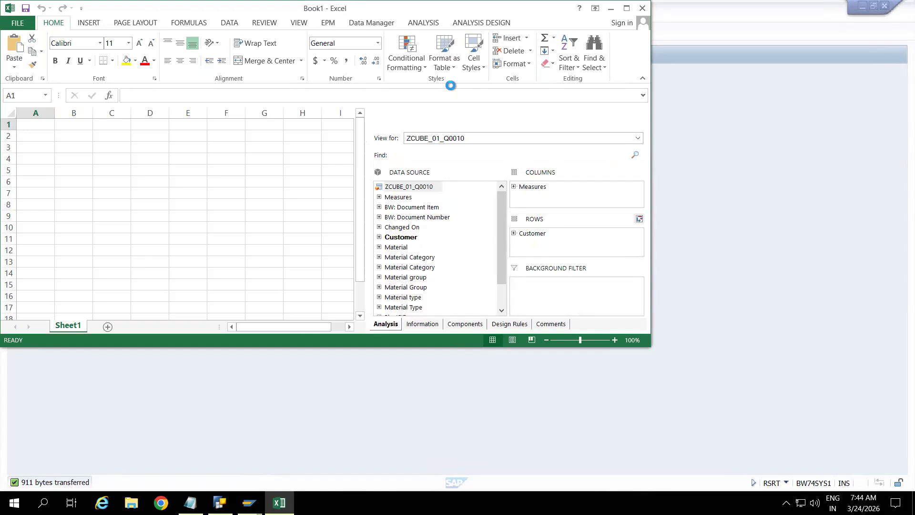
- Enlarge the Excel window and its Analysis design area, add Material to the rows, and dismiss the Office activation wizard
left_click(428, 25)
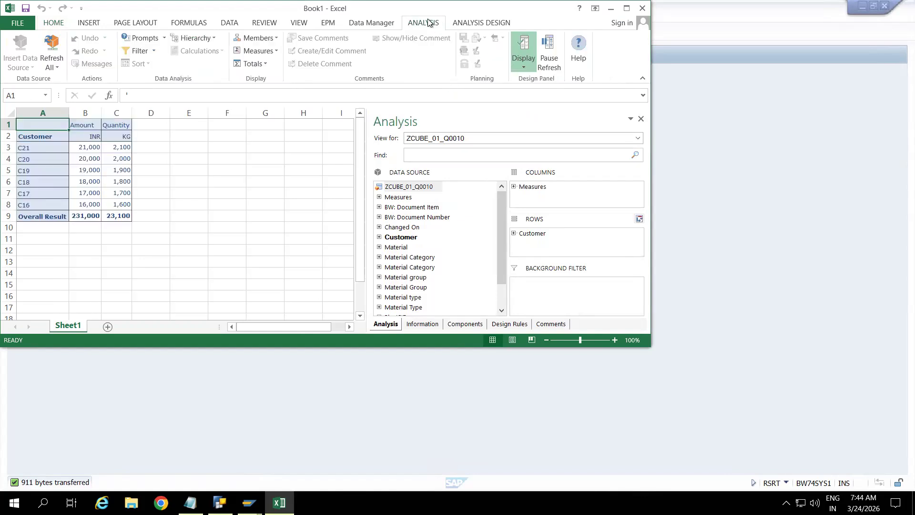
left_click(626, 9)
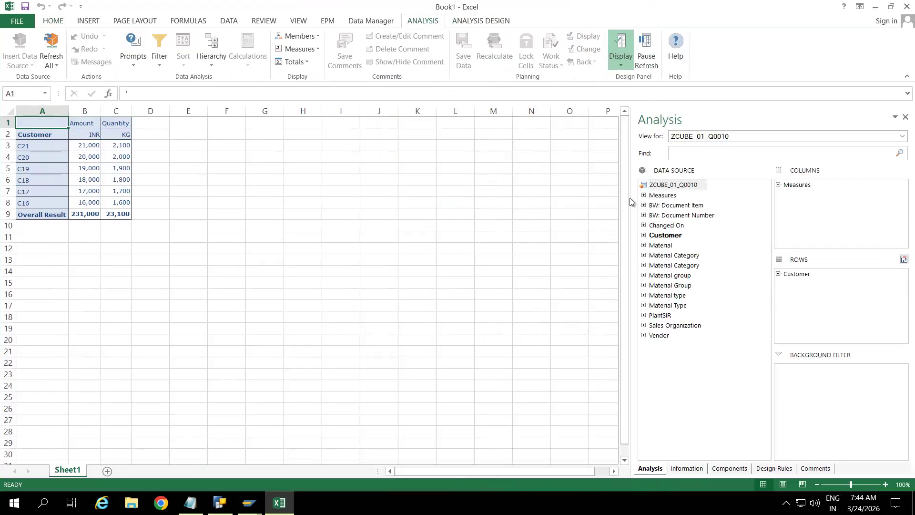
left_click_drag(630, 201, 358, 223)
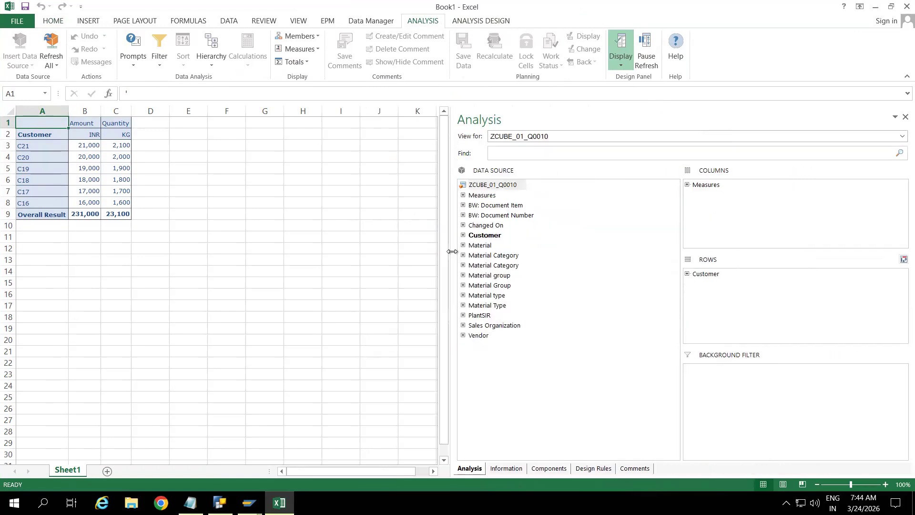
right_click(484, 248)
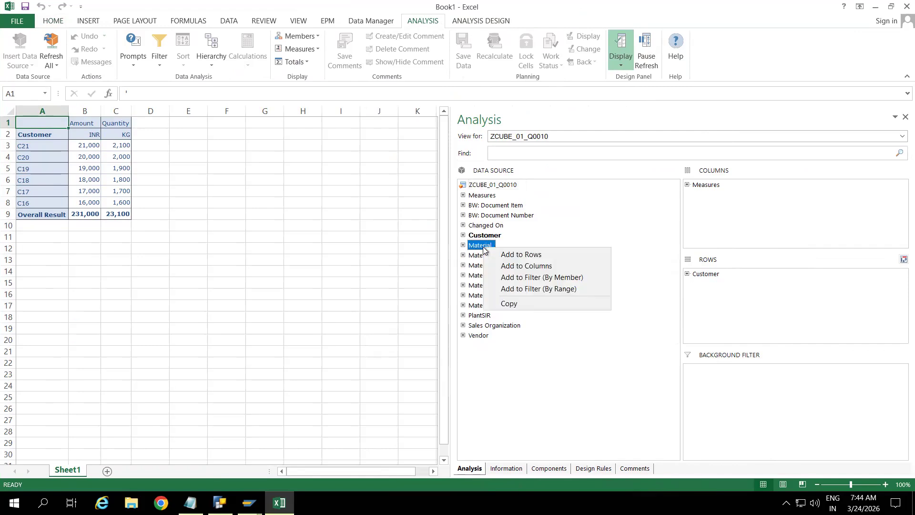
left_click(518, 256)
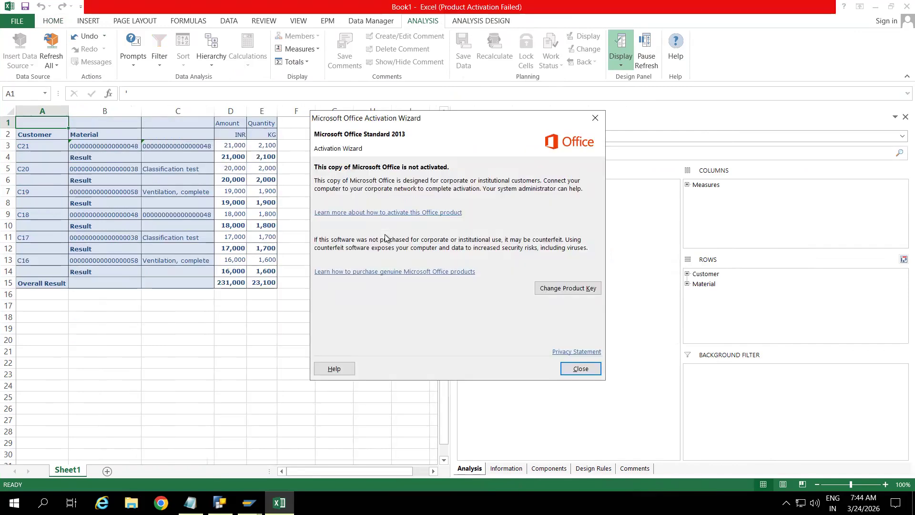
left_click(581, 368)
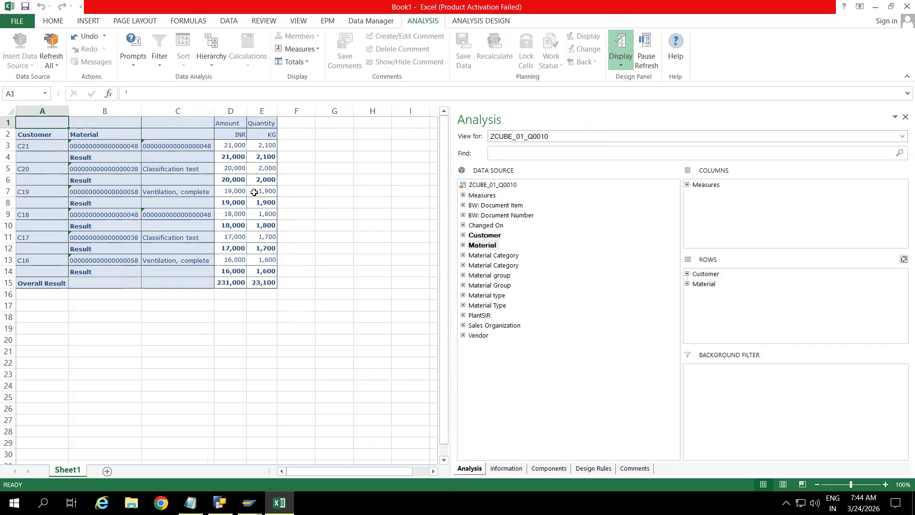
- Switch to BEx Query Designer, set Material's results rows to Always Suppress, and save the query
left_click(249, 503)
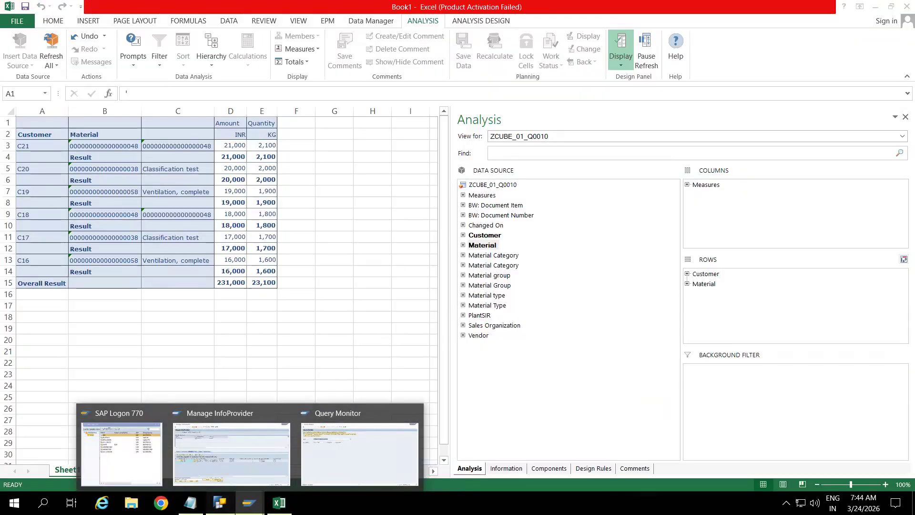
left_click(219, 503)
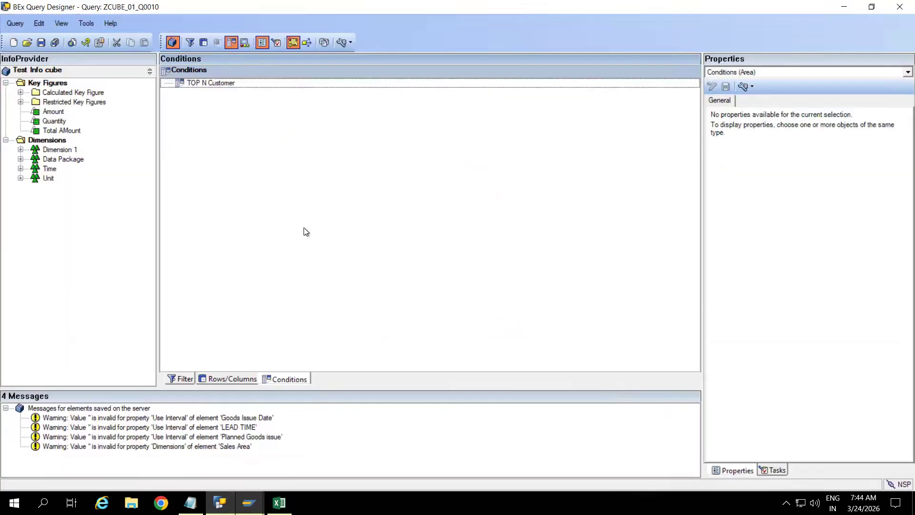
left_click(227, 380)
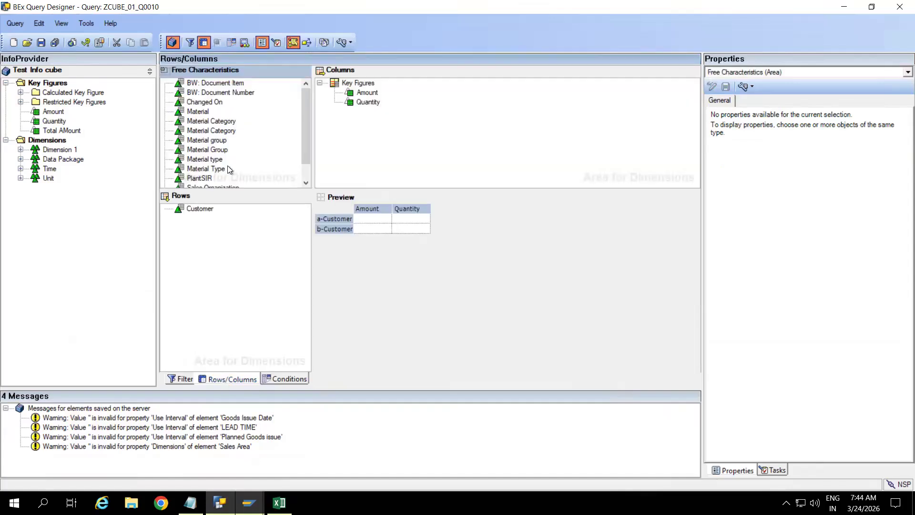
left_click(200, 120)
left_click(200, 113)
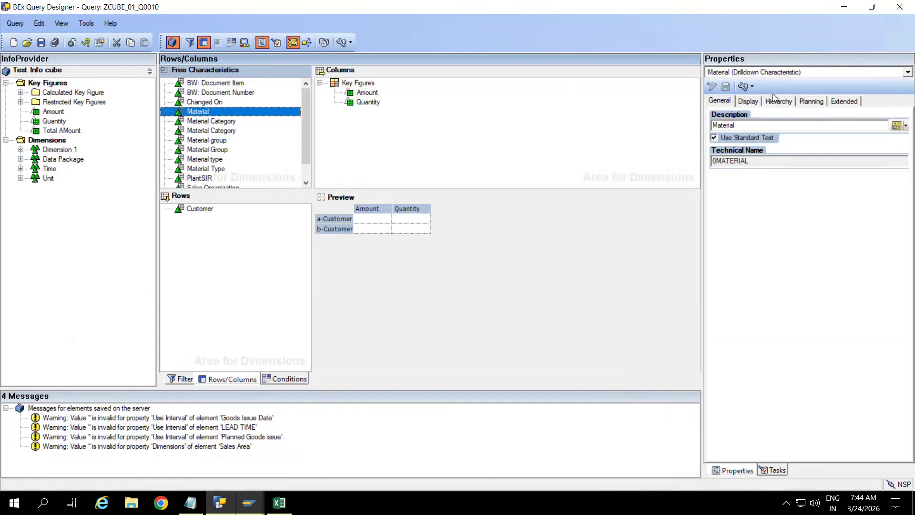
left_click(748, 101)
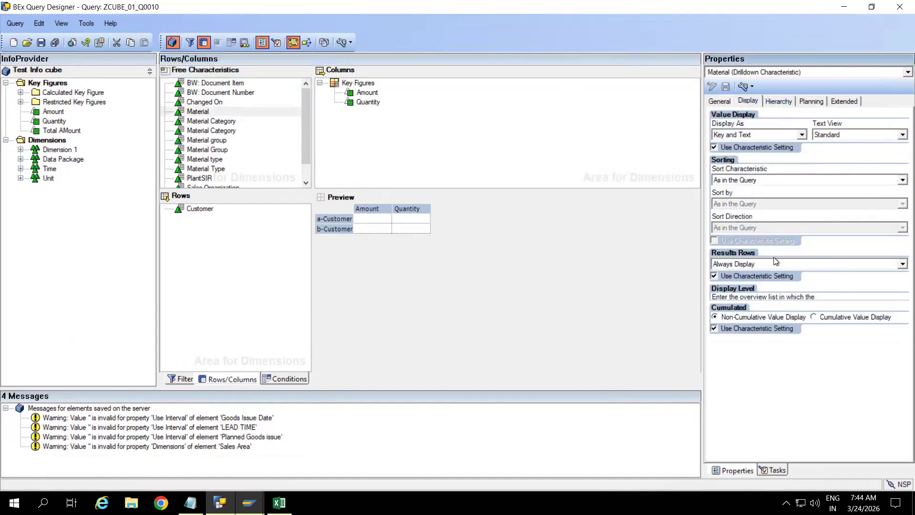
left_click(774, 264)
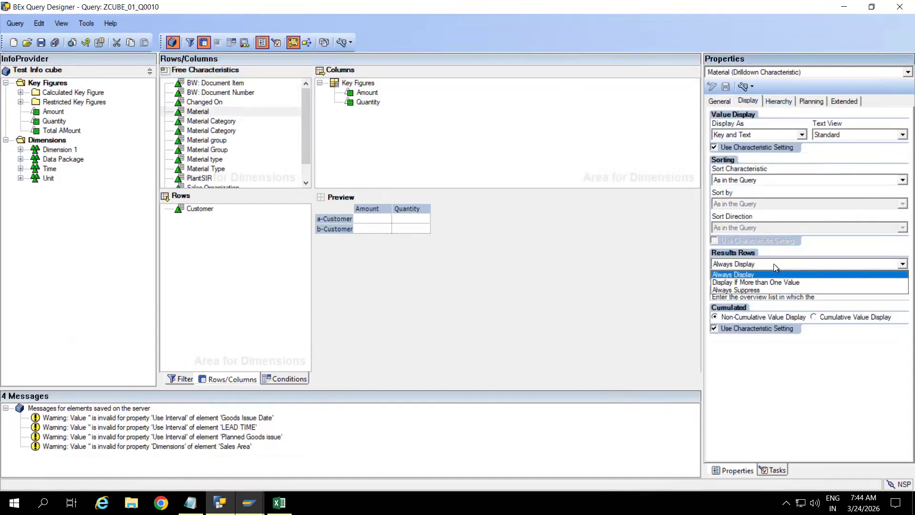
left_click(755, 290)
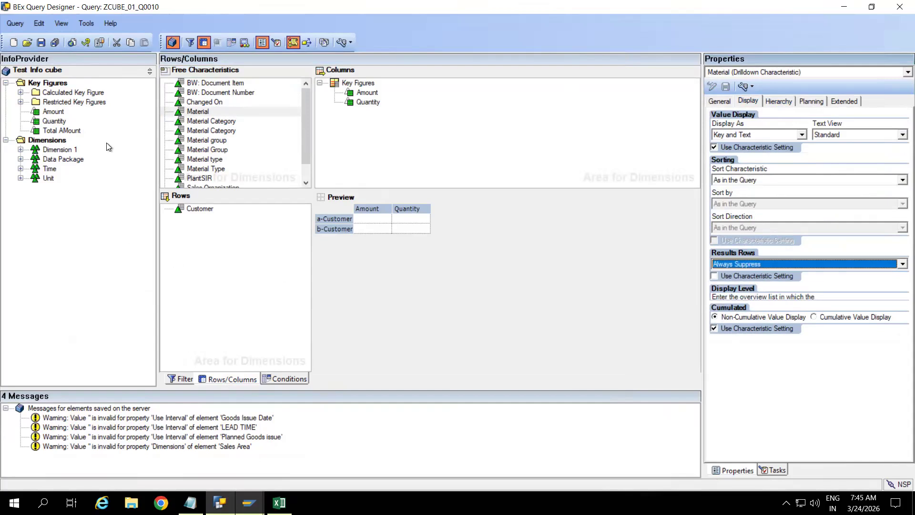
left_click(42, 43)
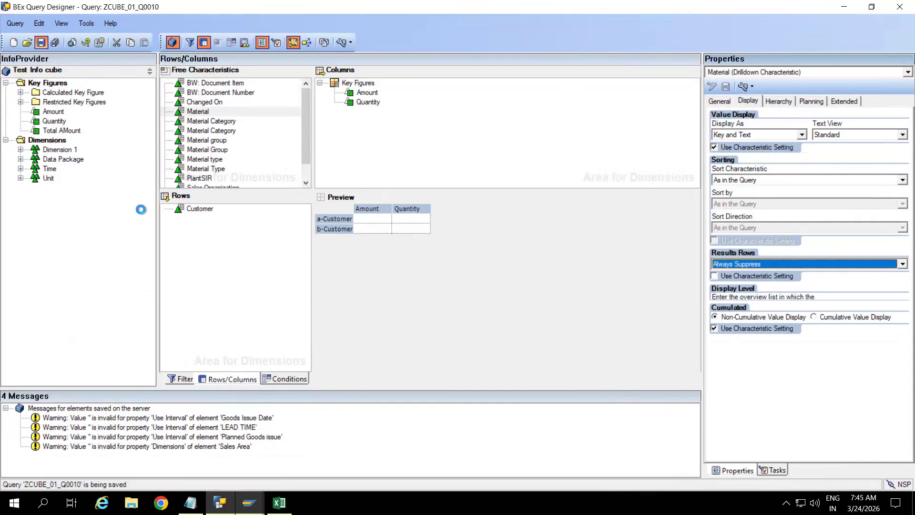
left_click(481, 277)
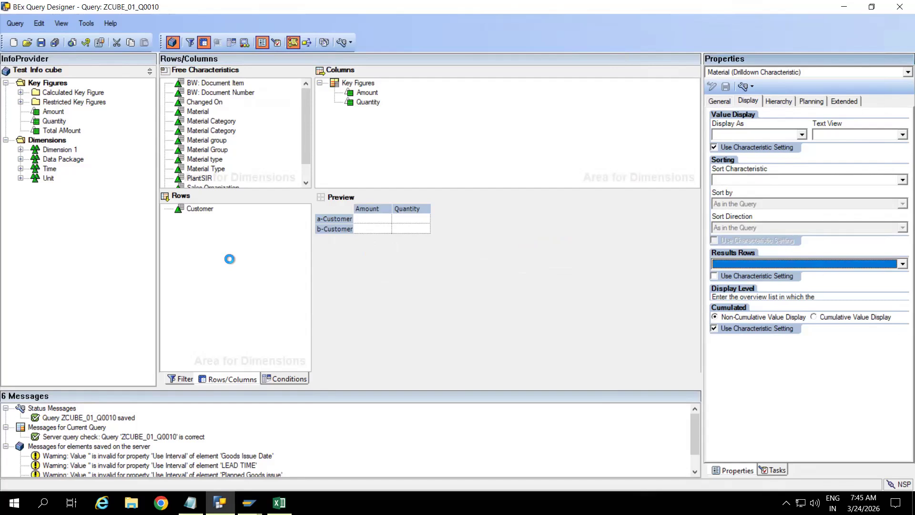
- Return to the Excel workbook and reload ZCUBE_01_Q0010 with TOP NU CUSTOMERS LIST kept at 6
mouse_move(250, 503)
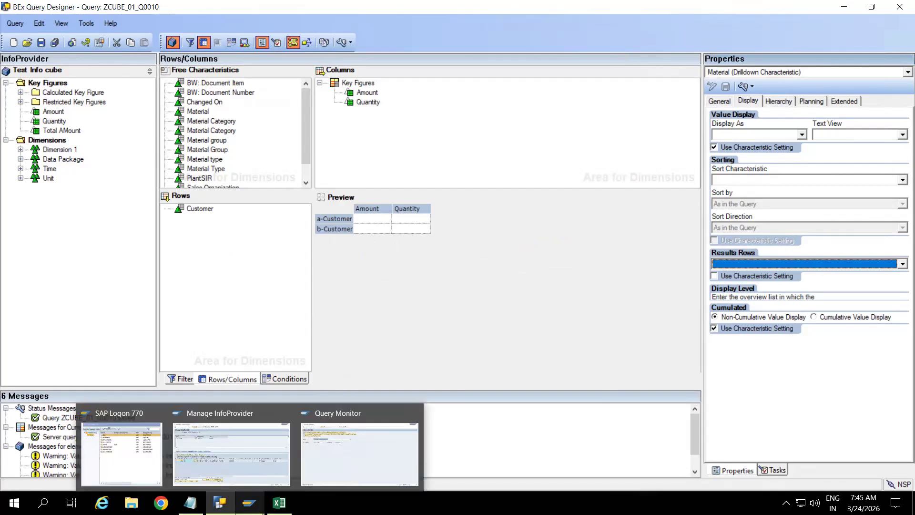
left_click(350, 424)
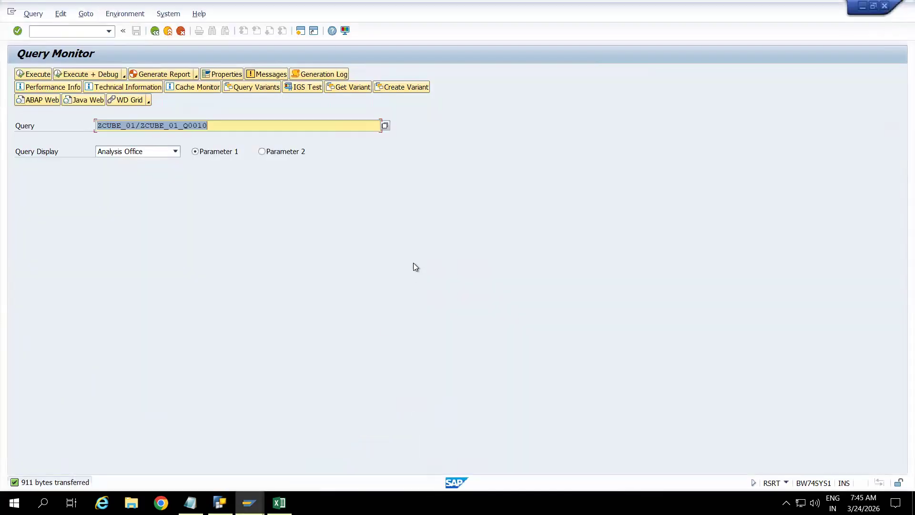
key("alt+Tab")
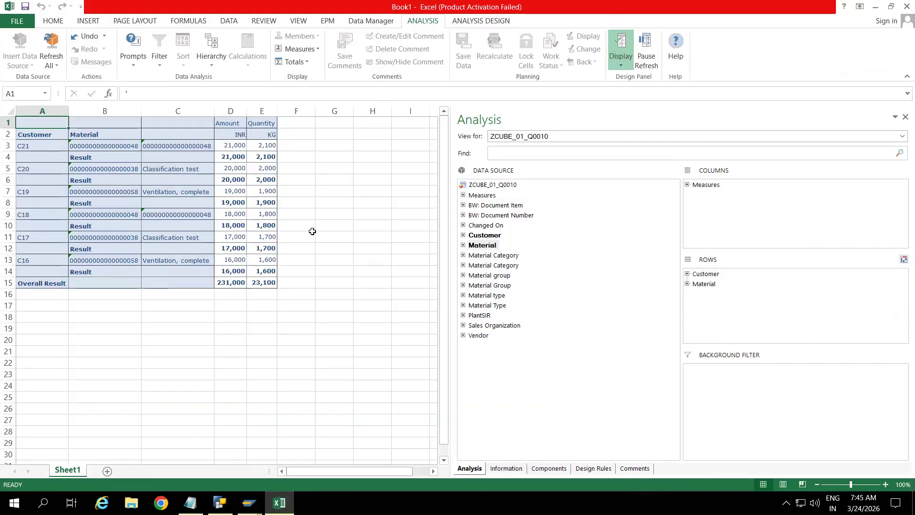
left_click(57, 67)
left_click(76, 109)
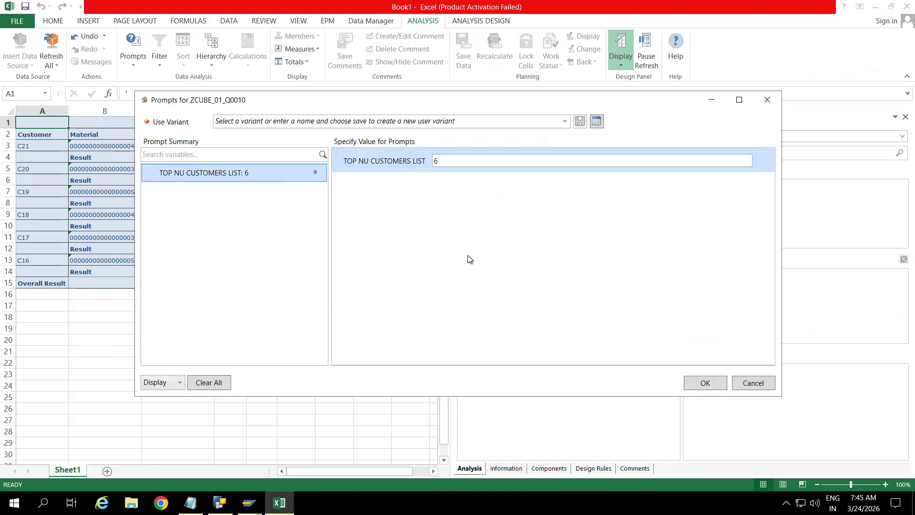
left_click(702, 382)
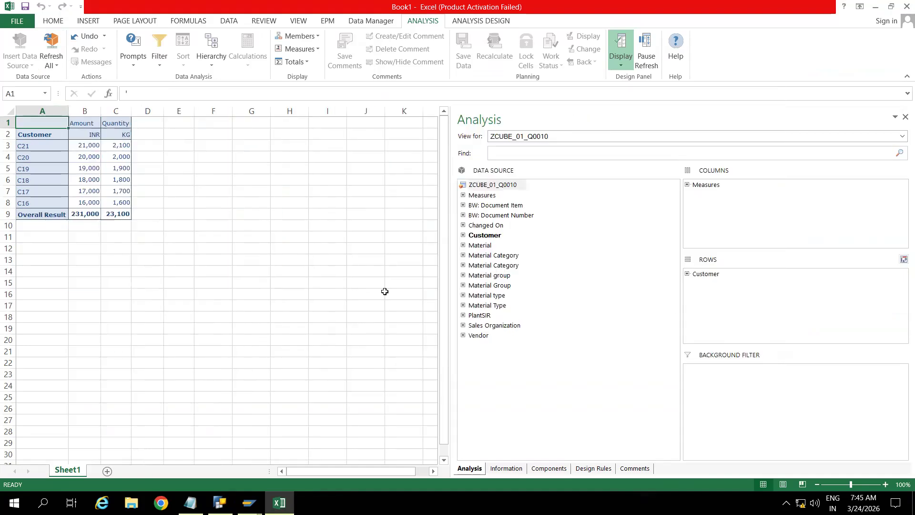
- Add Material to the rows of the reloaded query in the Analysis design area
left_click(484, 246)
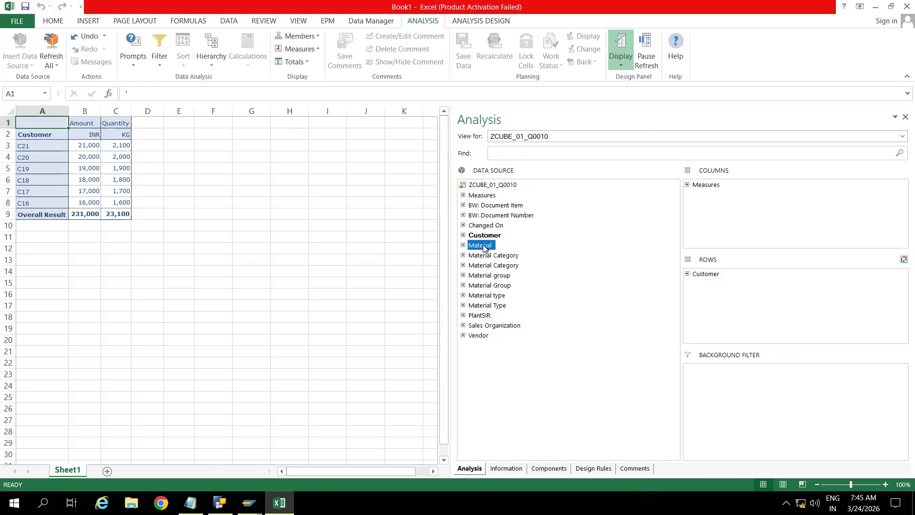
right_click(484, 246)
left_click(519, 252)
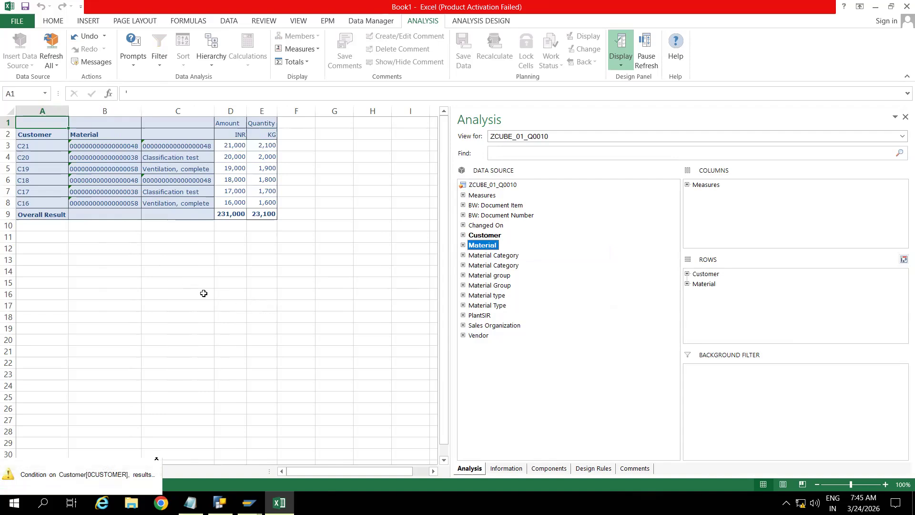
- Switch Material's member display to Key, and return it to Key and text
left_click(86, 136)
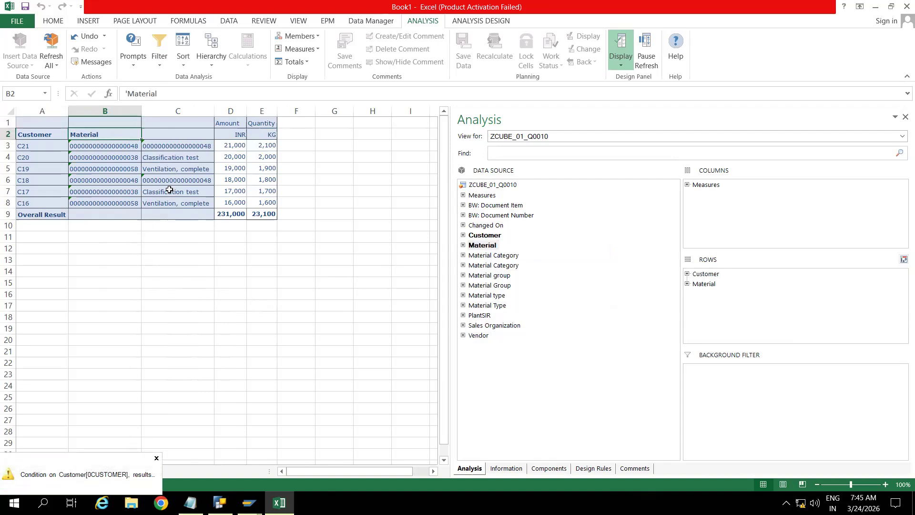
right_click(112, 132)
mouse_move(188, 243)
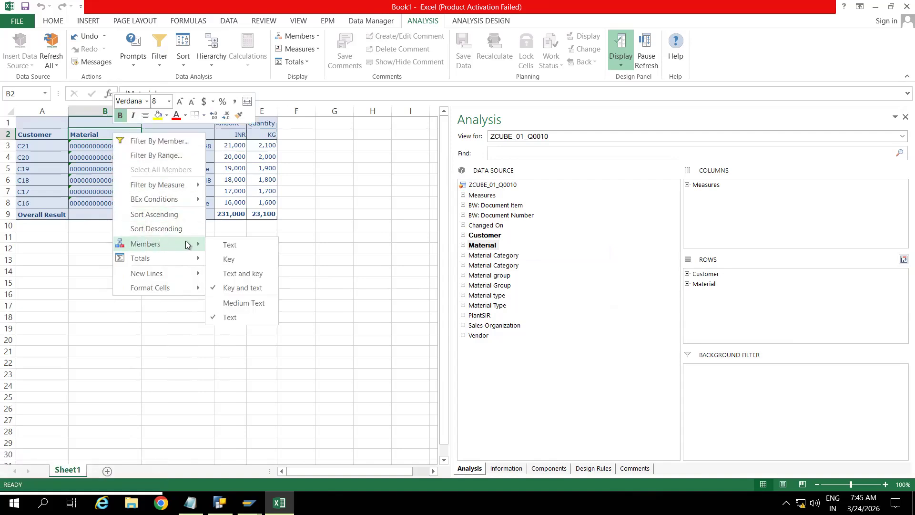
left_click(227, 259)
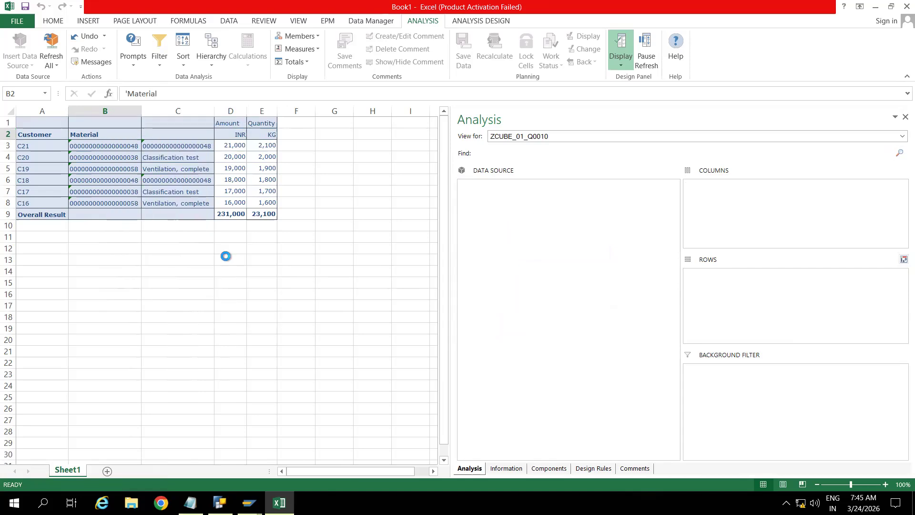
right_click(105, 135)
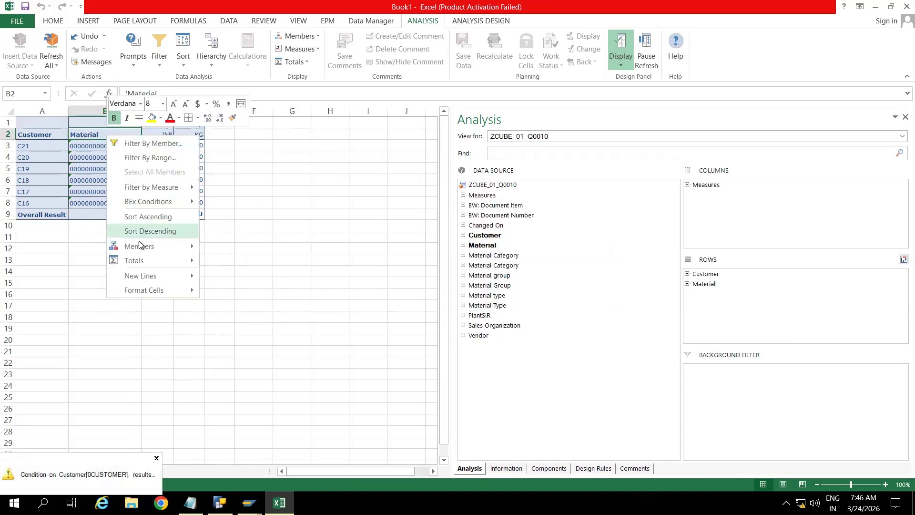
mouse_move(160, 249)
left_click(237, 290)
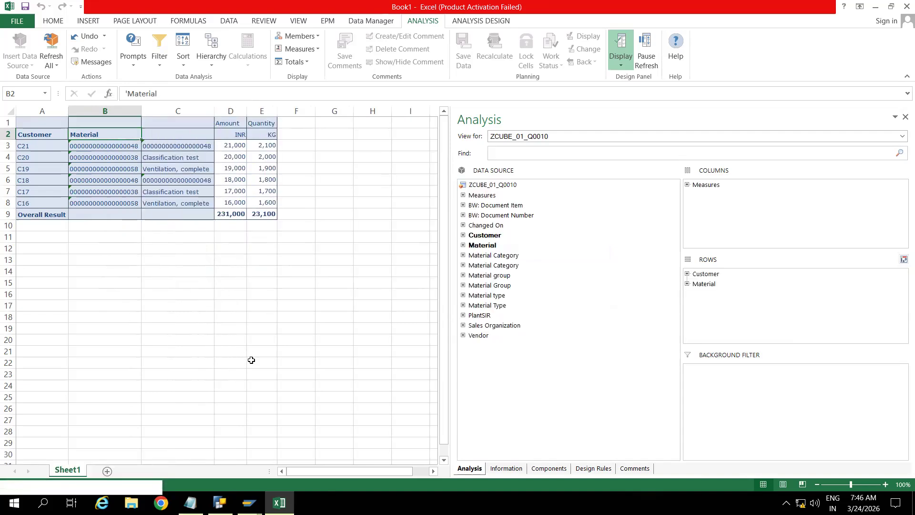
left_click(222, 304)
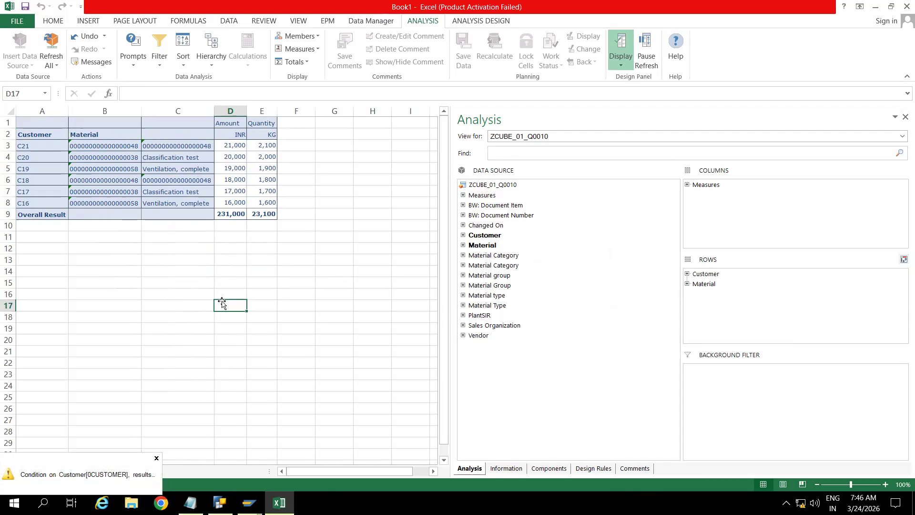
left_click(98, 245)
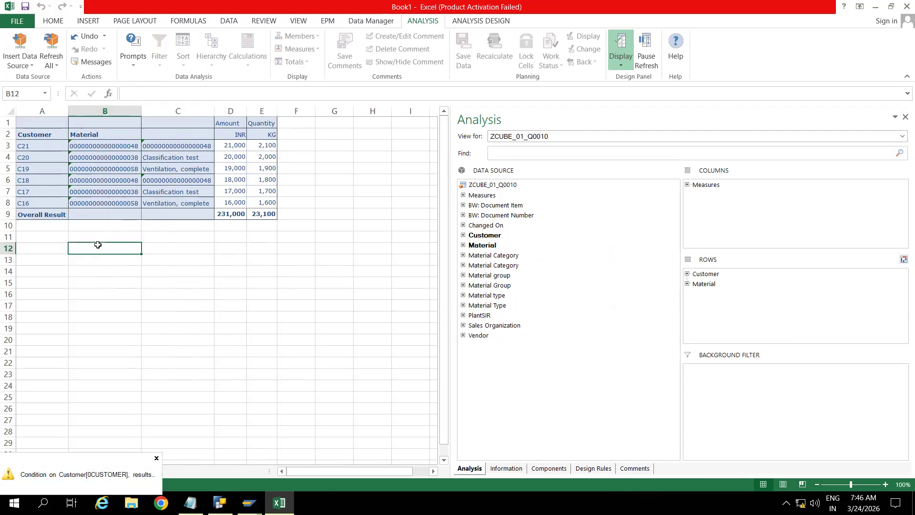
left_click(47, 251)
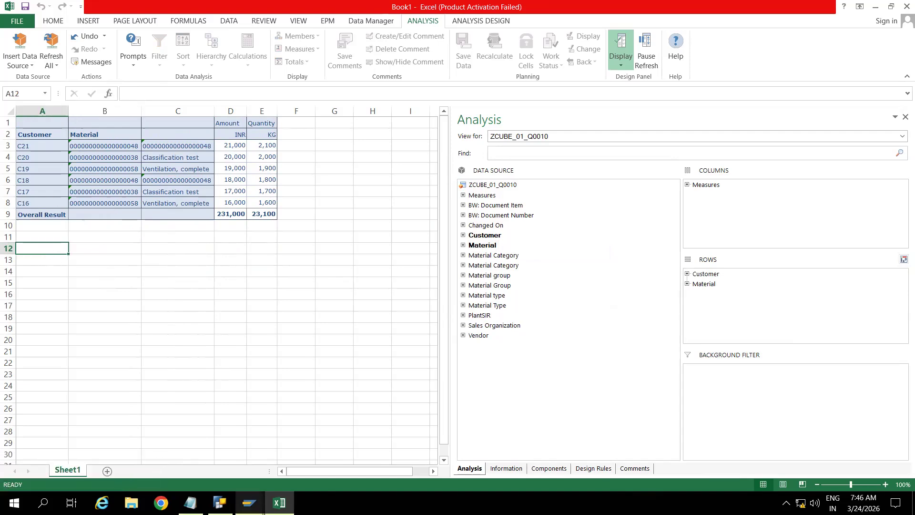
- Switch to BEx Query Designer and try to add a new condition and open the TOP N Customer condition
mouse_move(249, 503)
mouse_move(219, 503)
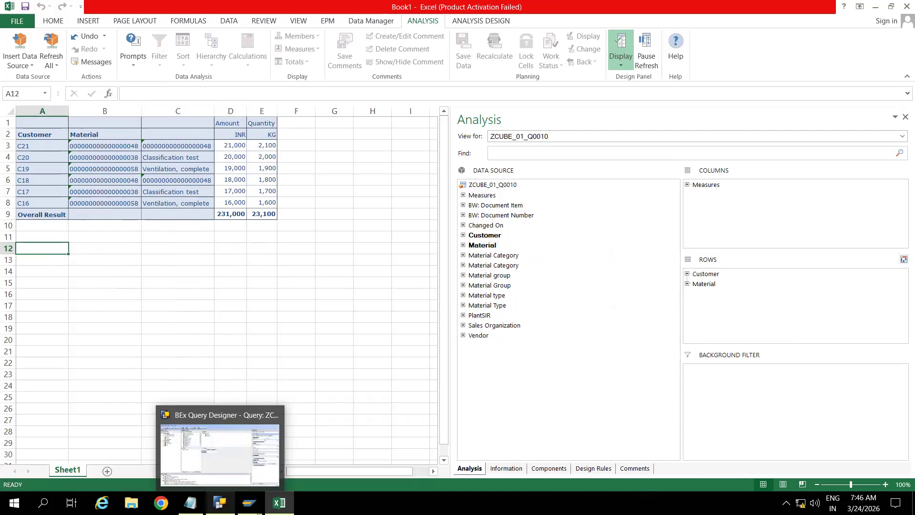
left_click(222, 446)
left_click(289, 378)
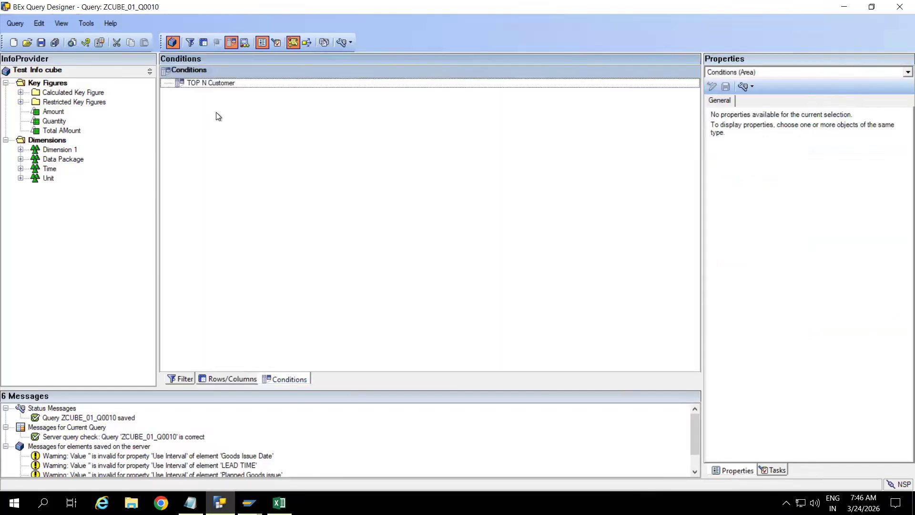
right_click(216, 113)
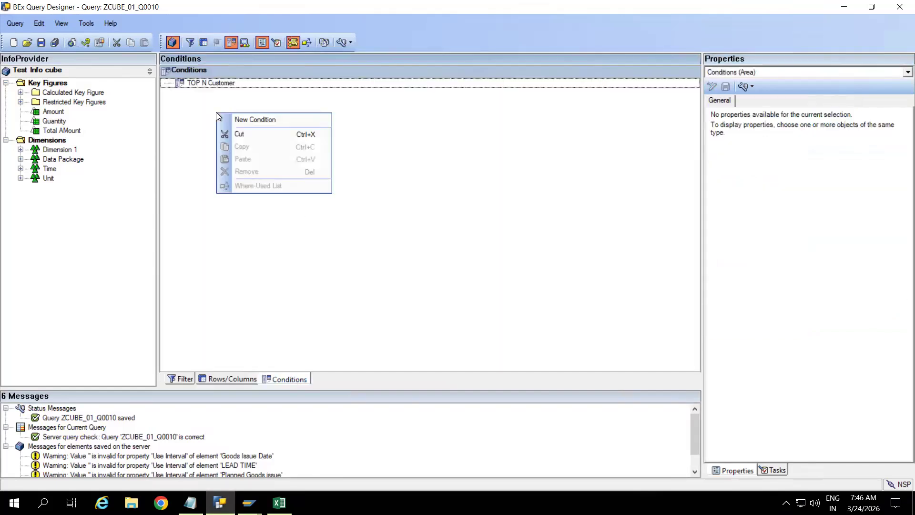
left_click(262, 120)
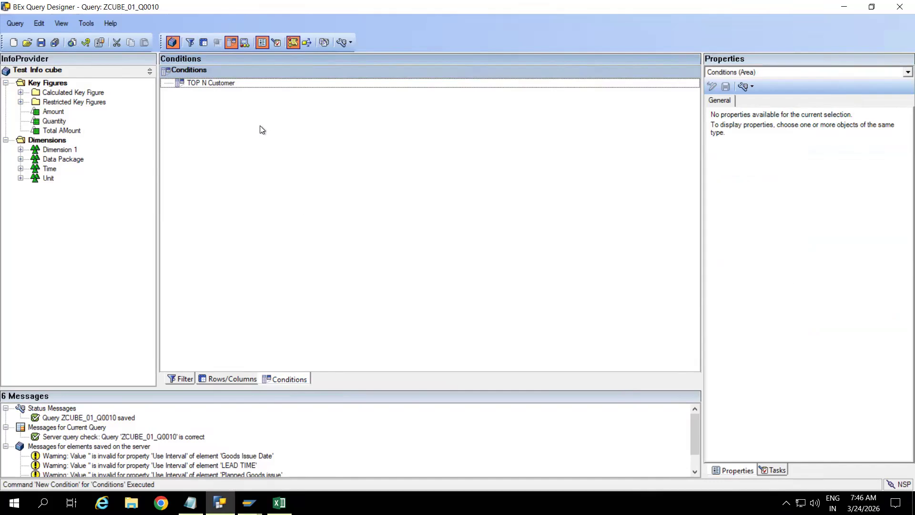
double_click(216, 83)
- Close the Excel workbook and the BEx Query Designer session, dismissing the dialogs that follow
left_click(841, 9)
left_click(901, 7)
left_click(451, 267)
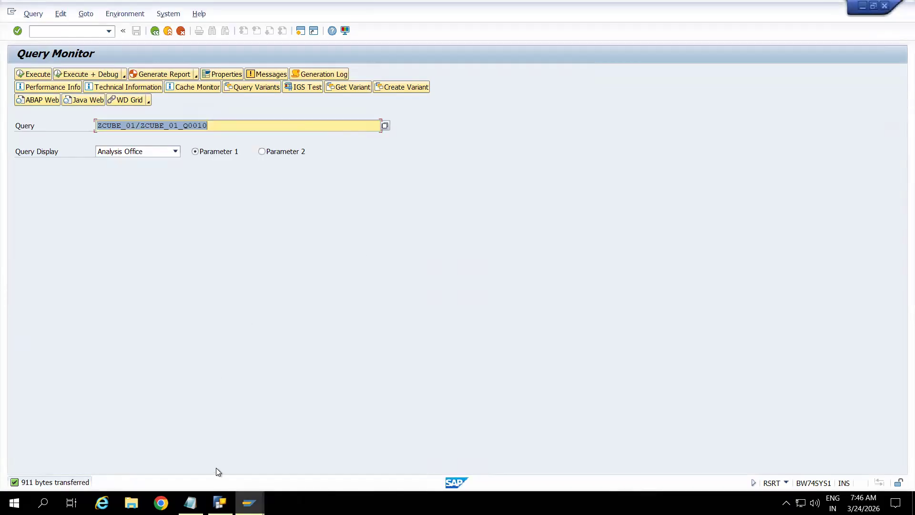
left_click(220, 502)
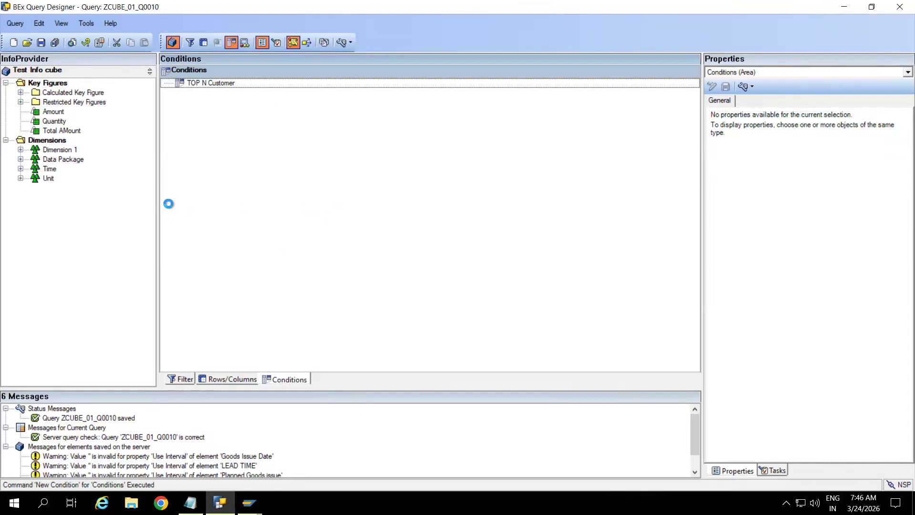
left_click(900, 7)
left_click(451, 272)
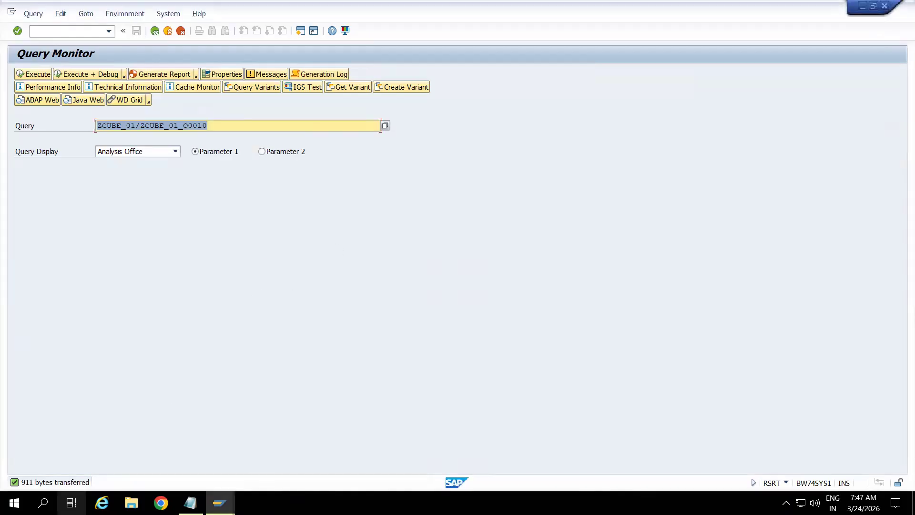
- Relaunch BEx Query Designer, log on to the BW system with the account password, and return to the Query Monitor window
left_click(14, 503)
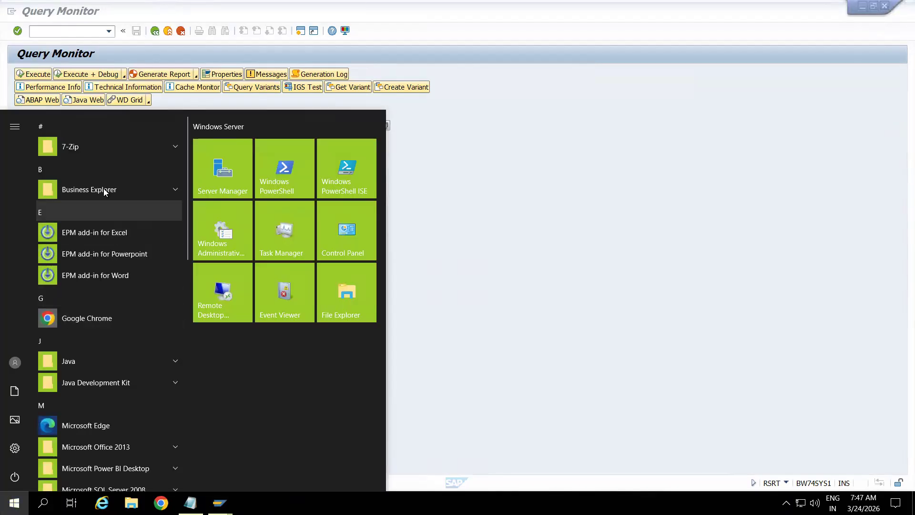
left_click(124, 190)
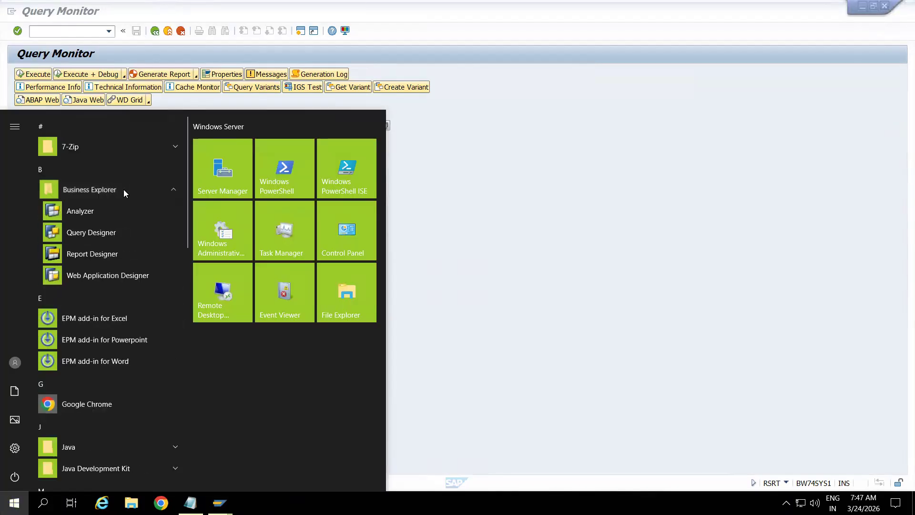
left_click(110, 232)
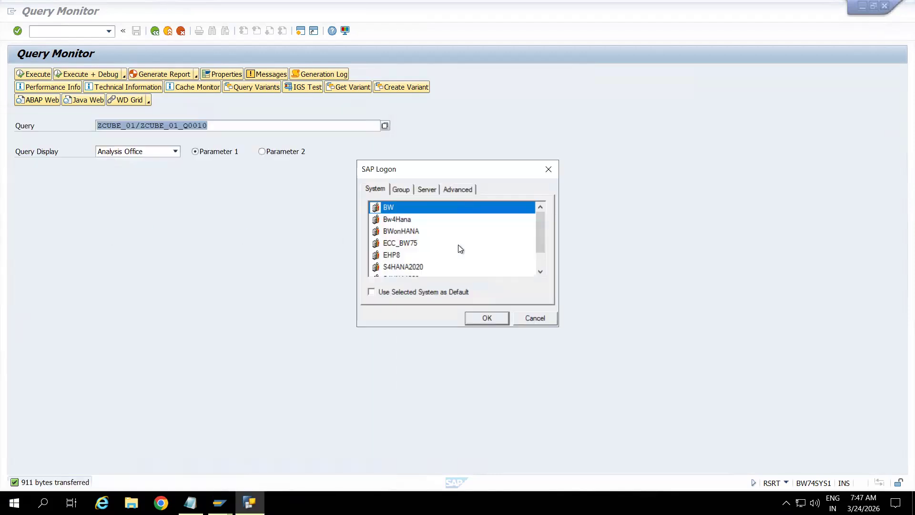
double_click(400, 210)
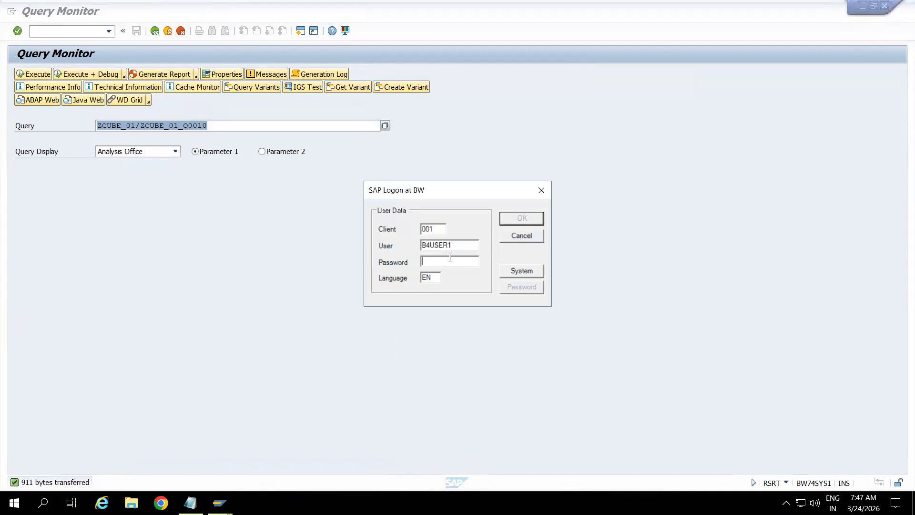
type("***********")
left_click(518, 219)
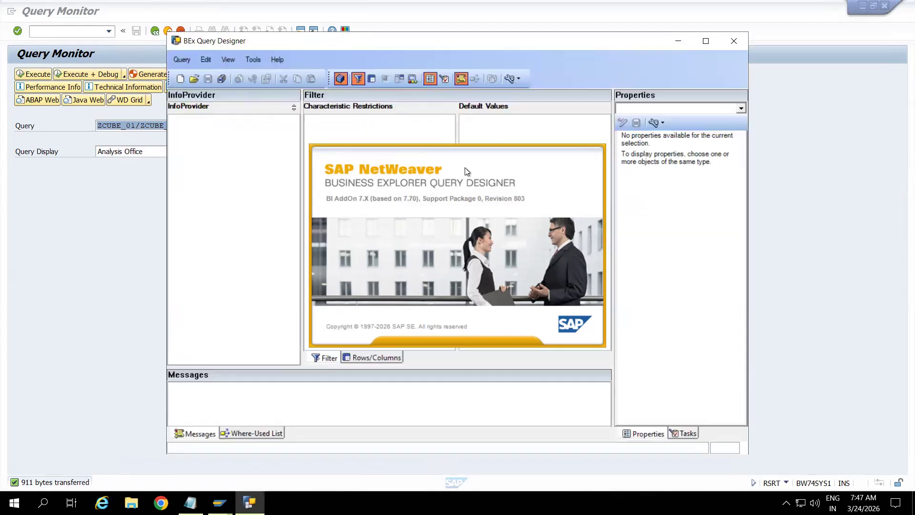
left_click(121, 314)
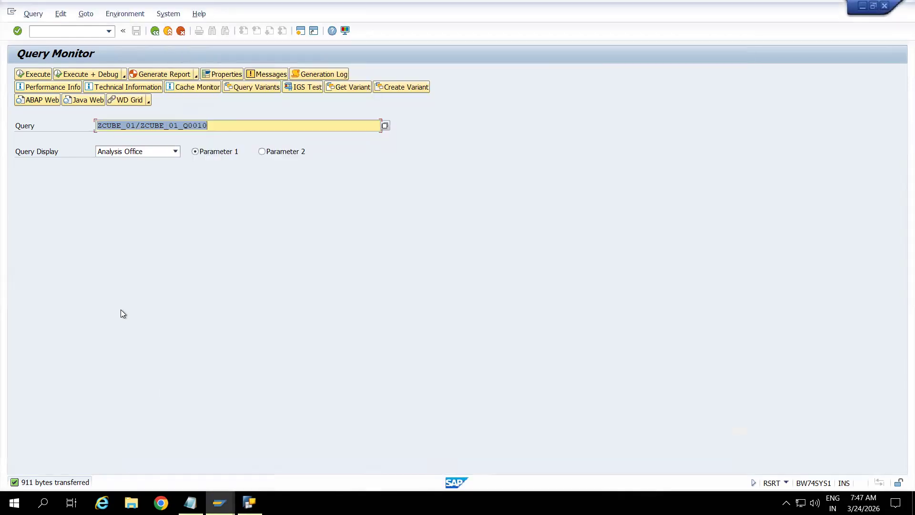